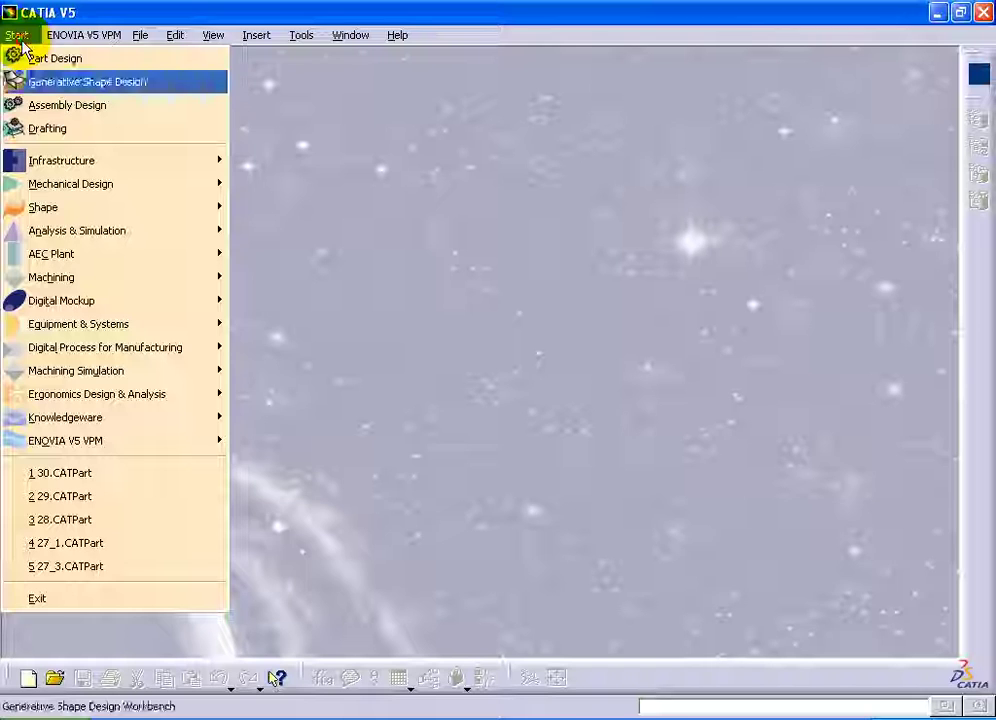
Step: Create new Part1 in Generative Shape Design and start a sketch on the yz plane
left_click(835, 628)
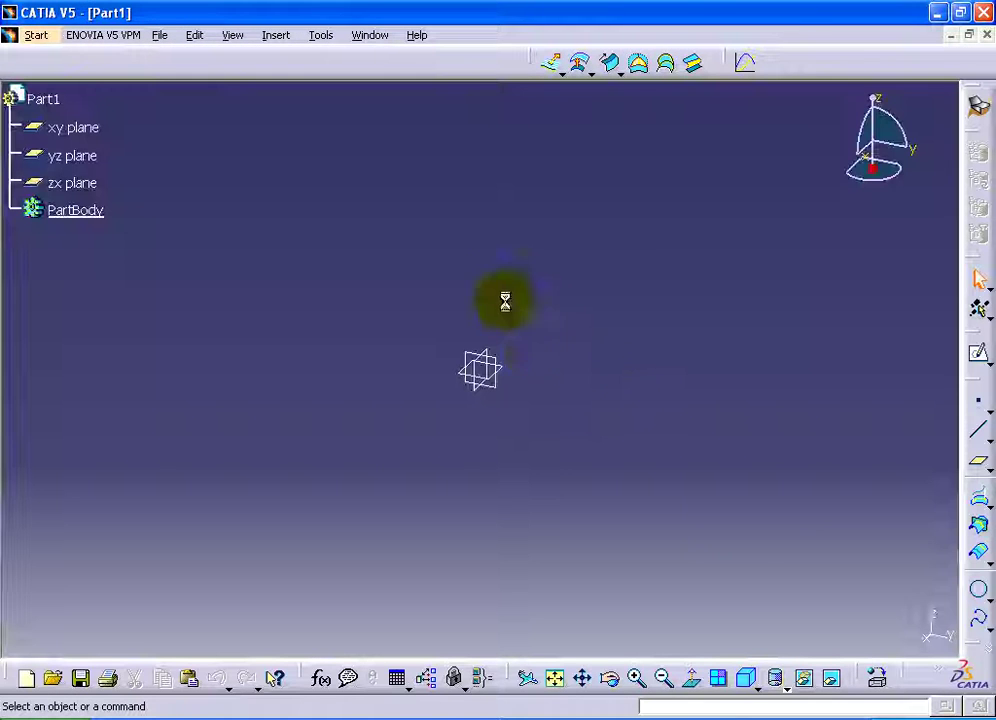
left_click(978, 352)
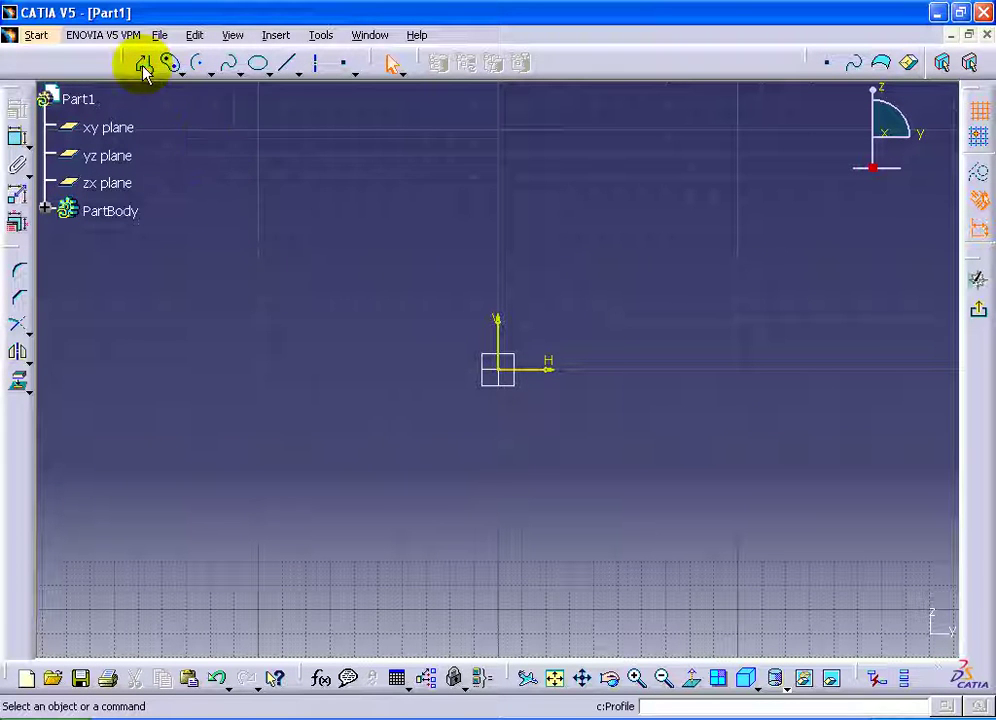
Step: Draw an arc of about 70 mm radius centred on the origin, from the top point to the right
left_click(202, 68)
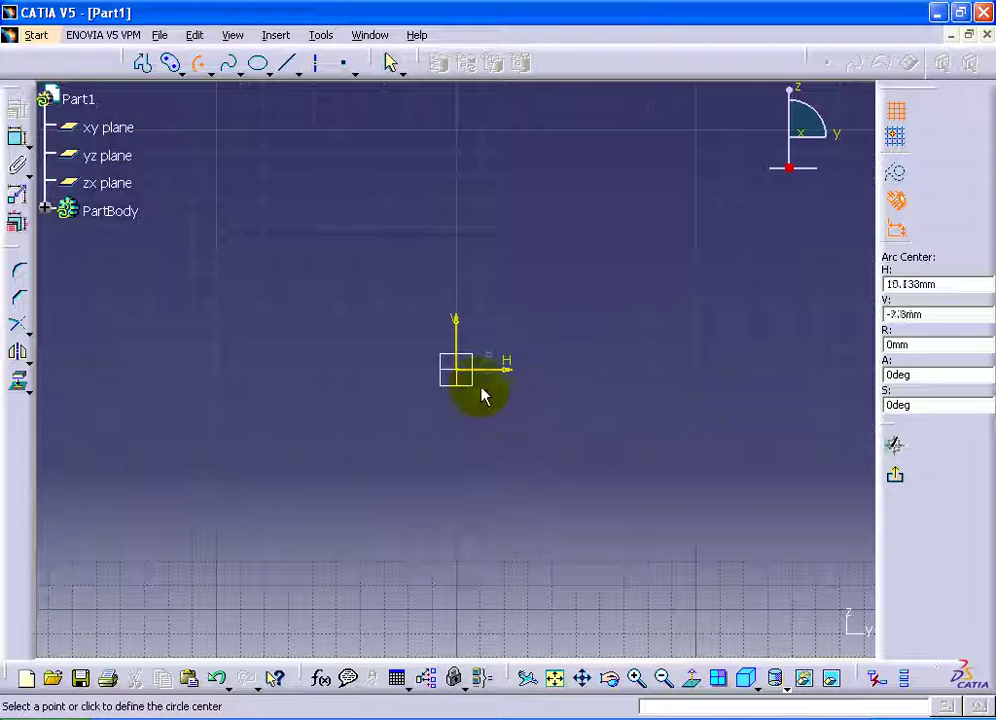
left_click(456, 370)
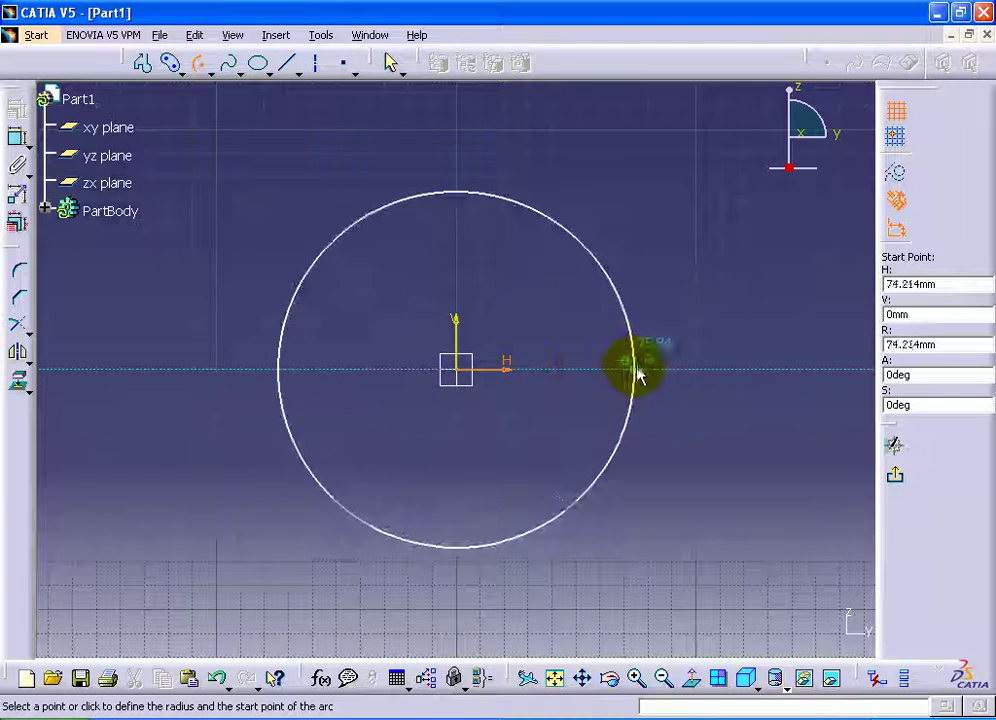
left_click(456, 205)
left_click(604, 300)
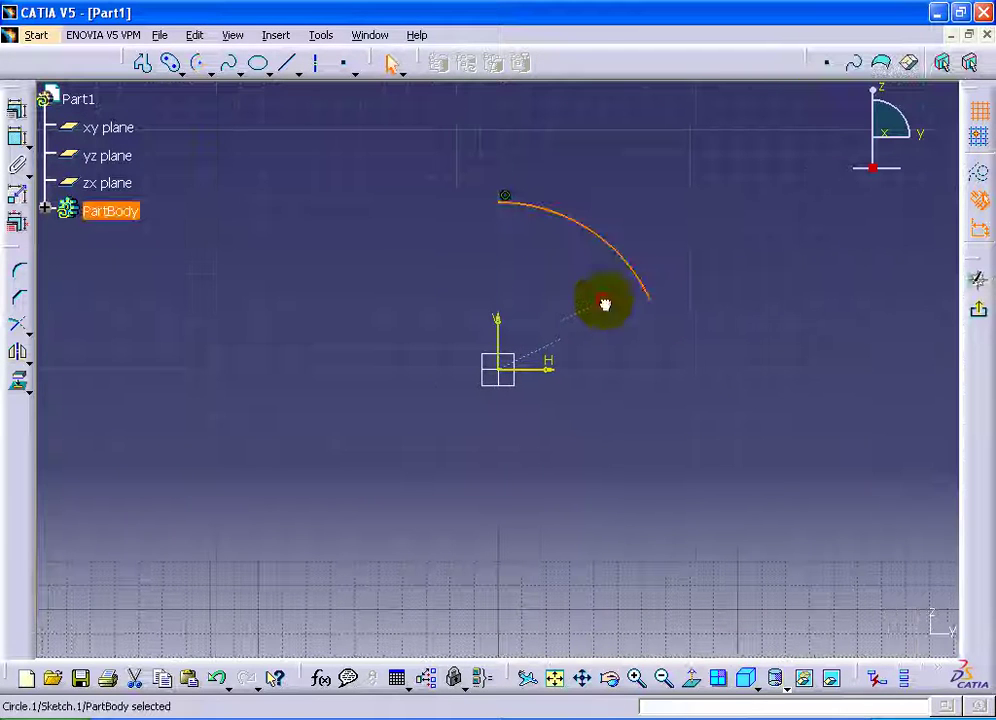
middle_click_drag(575, 521, 562, 510)
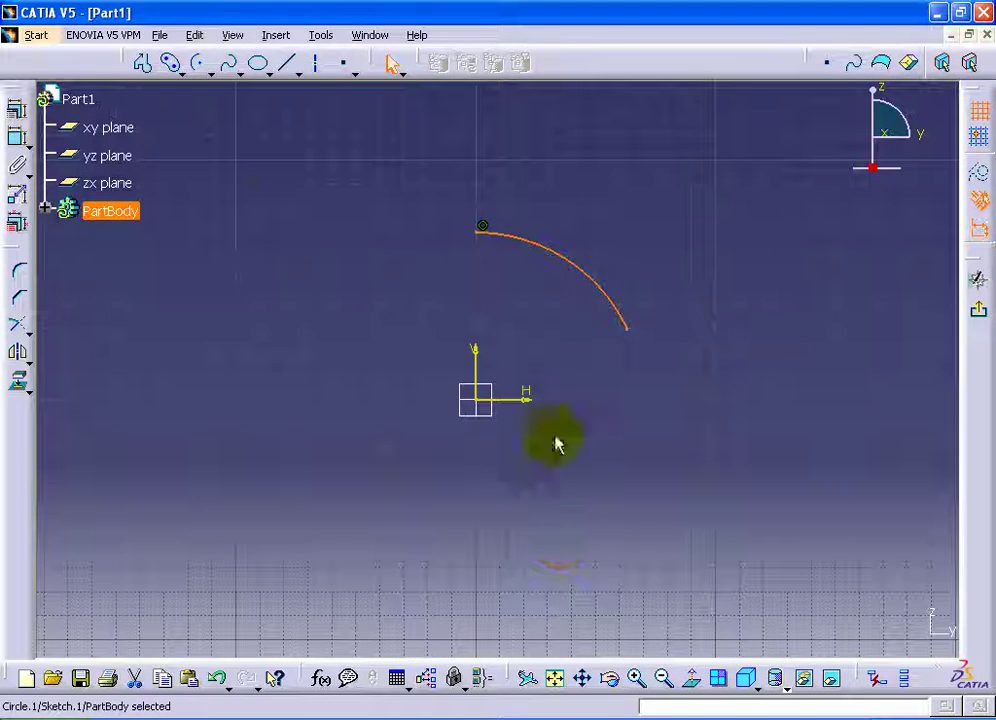
Step: Draw a short line dropping down from the arc's lower end
left_click(257, 129)
left_click(284, 62)
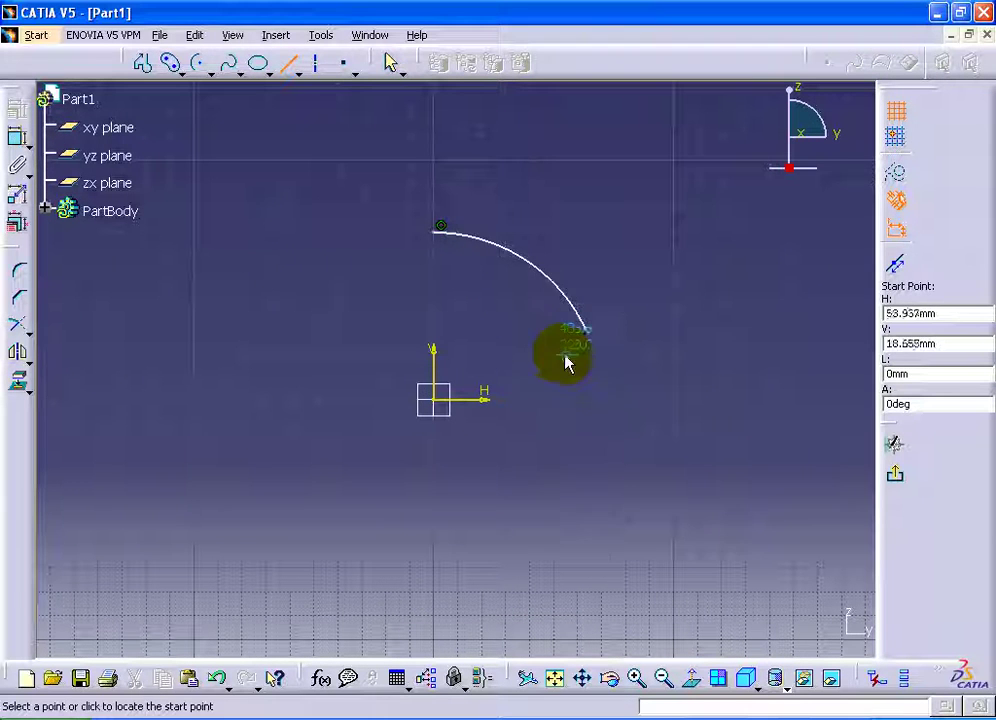
left_click(595, 333)
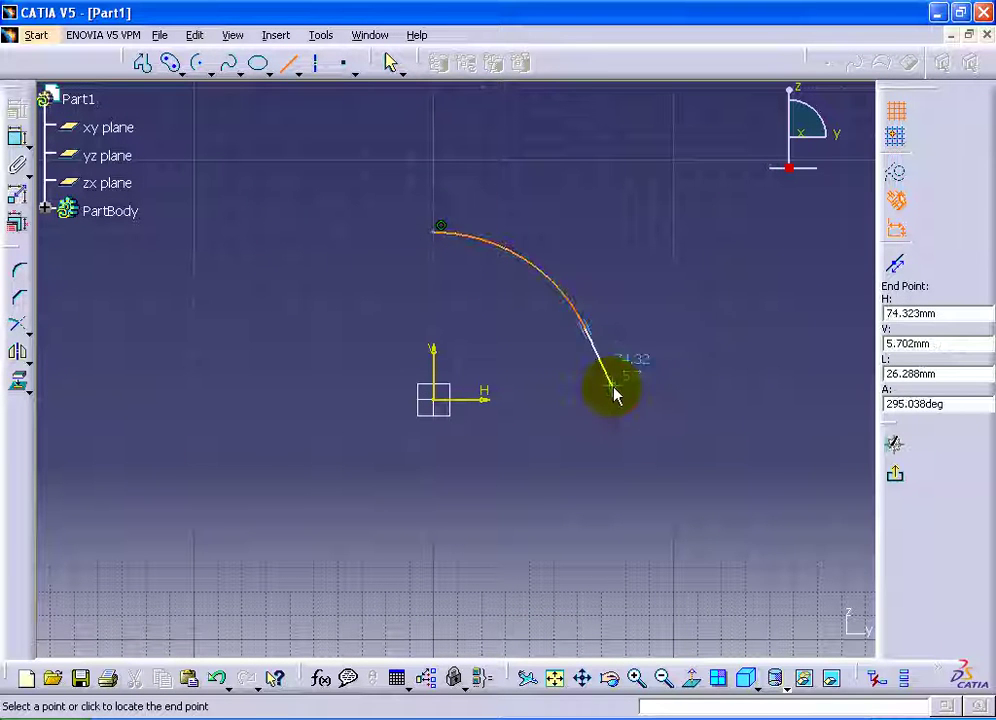
left_click(601, 400)
Step: Add a vertical construction line rising from the short line's lower end
left_click(544, 351)
left_click(289, 62)
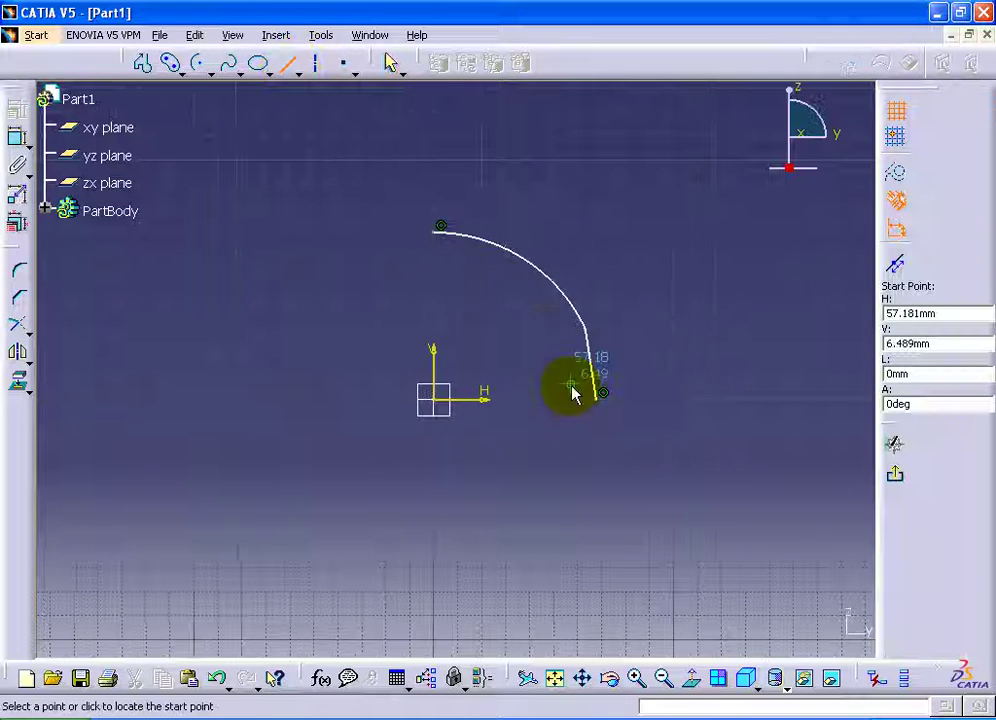
left_click(601, 399)
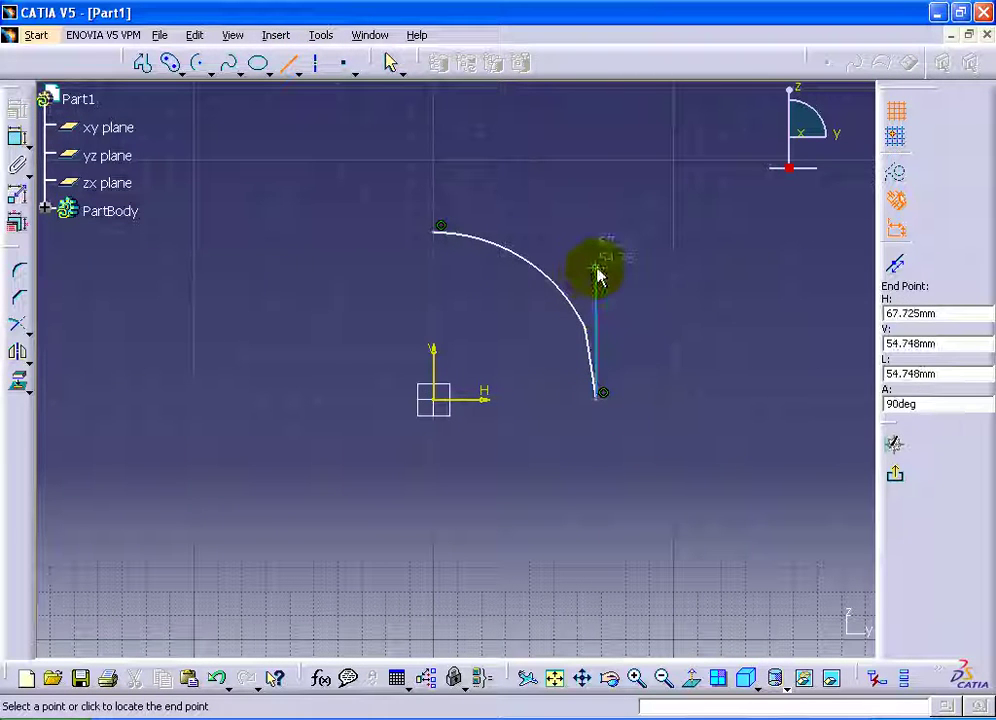
left_click(599, 269)
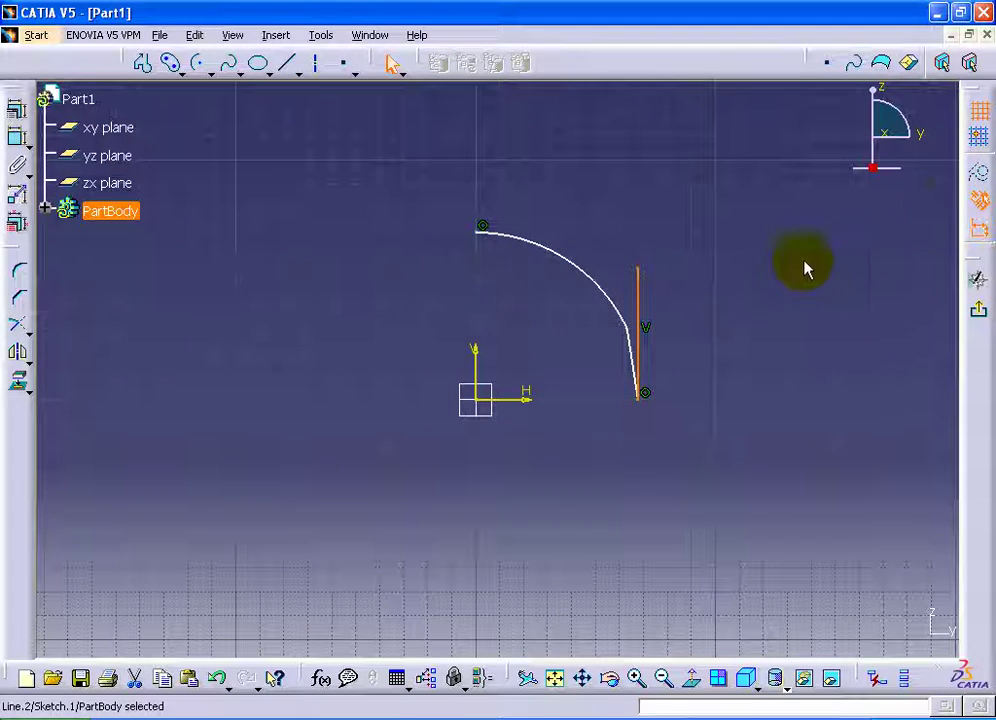
left_click(979, 198)
left_click(745, 338)
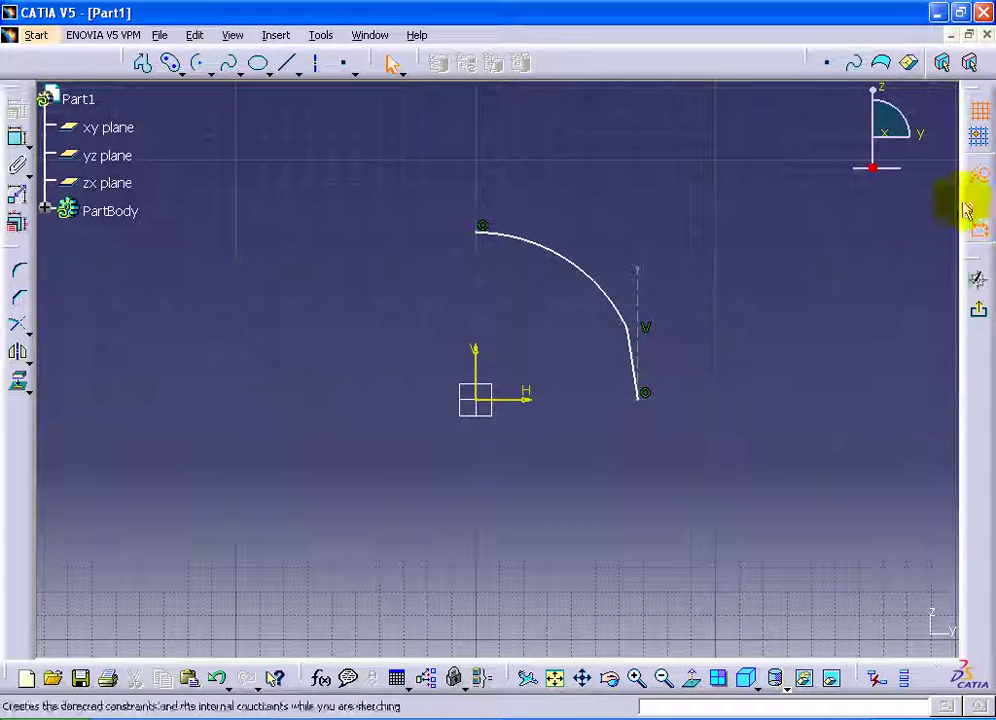
Step: Dimension the arc's R 69.753 radius, the short line's 8.718° angle, and its horizontal distance from the origin
middle_click_drag(718, 309, 685, 349)
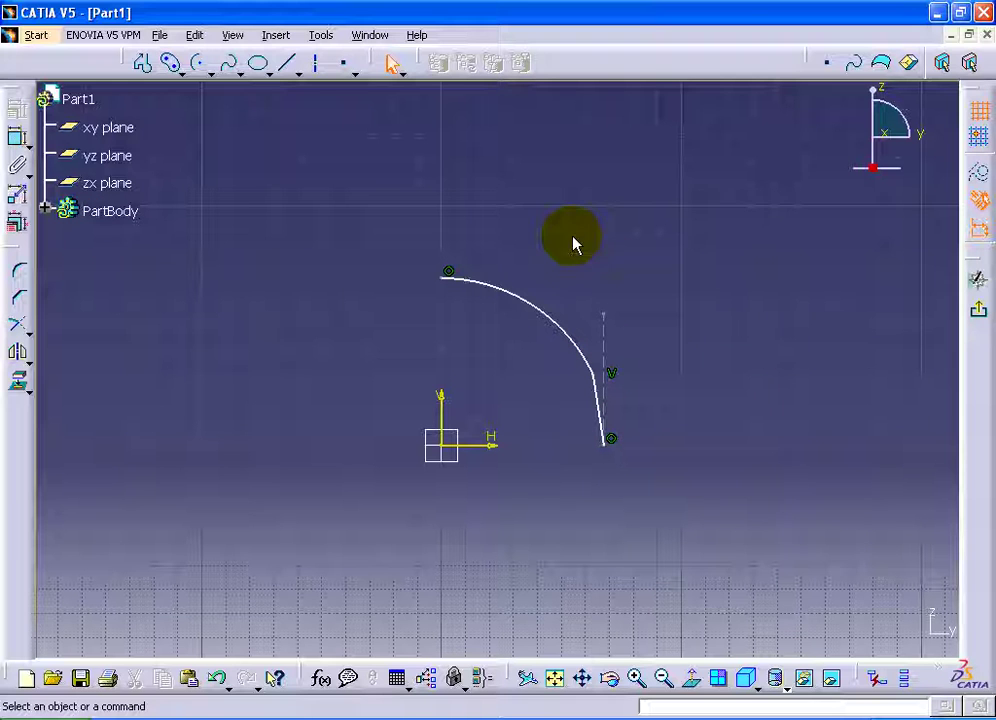
left_click(19, 140)
left_click(537, 305)
left_click(538, 252)
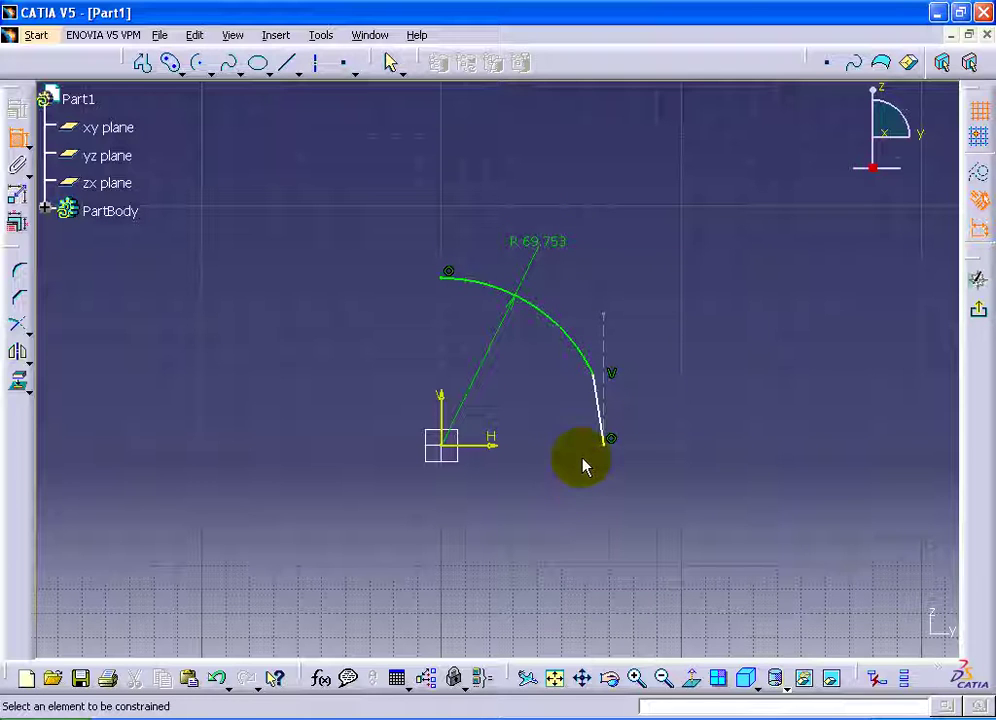
left_click(600, 378)
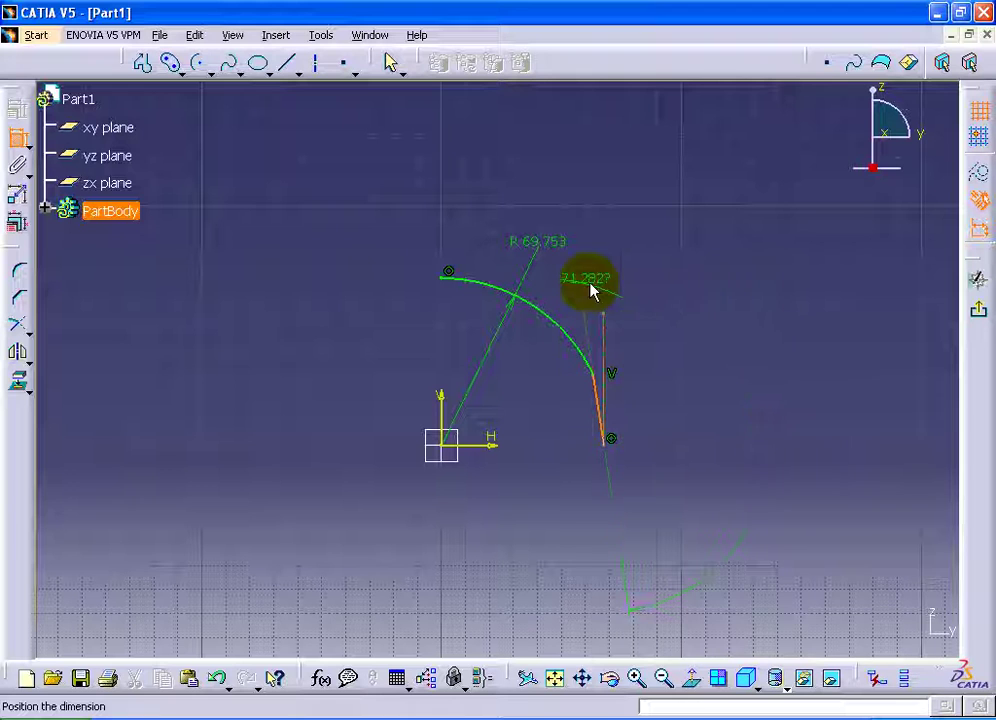
left_click(716, 280)
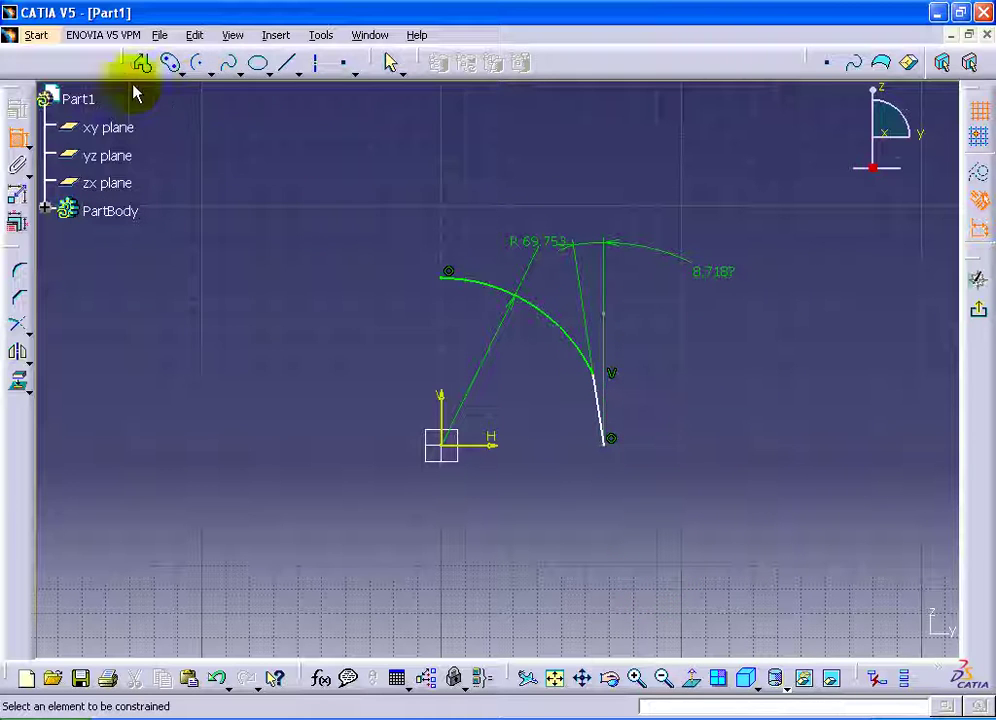
left_click(617, 407)
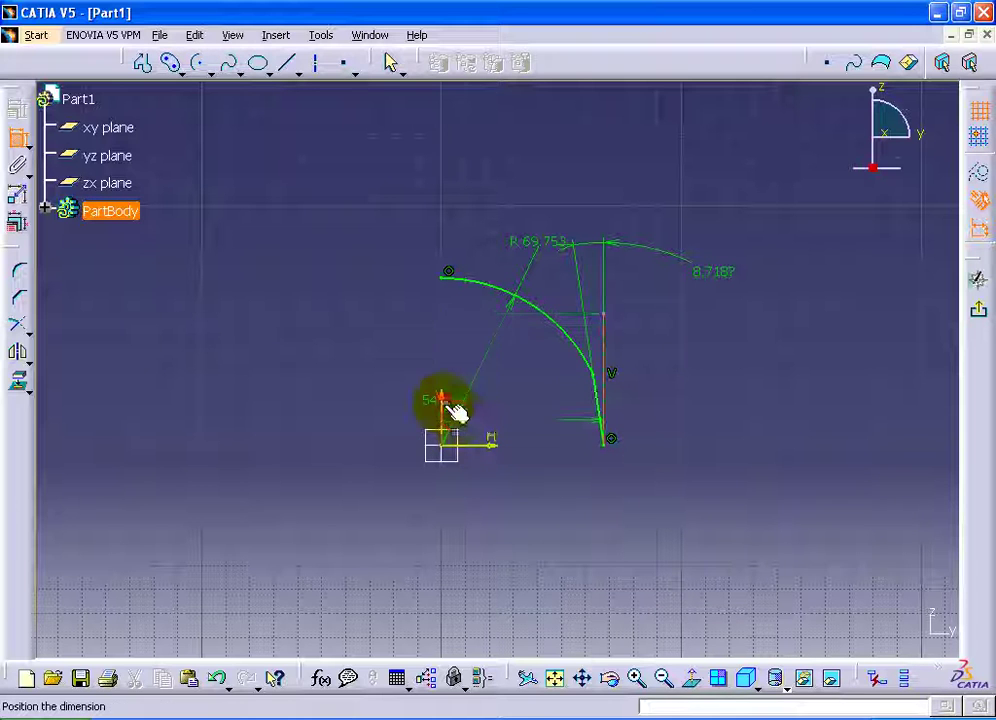
left_click(587, 533)
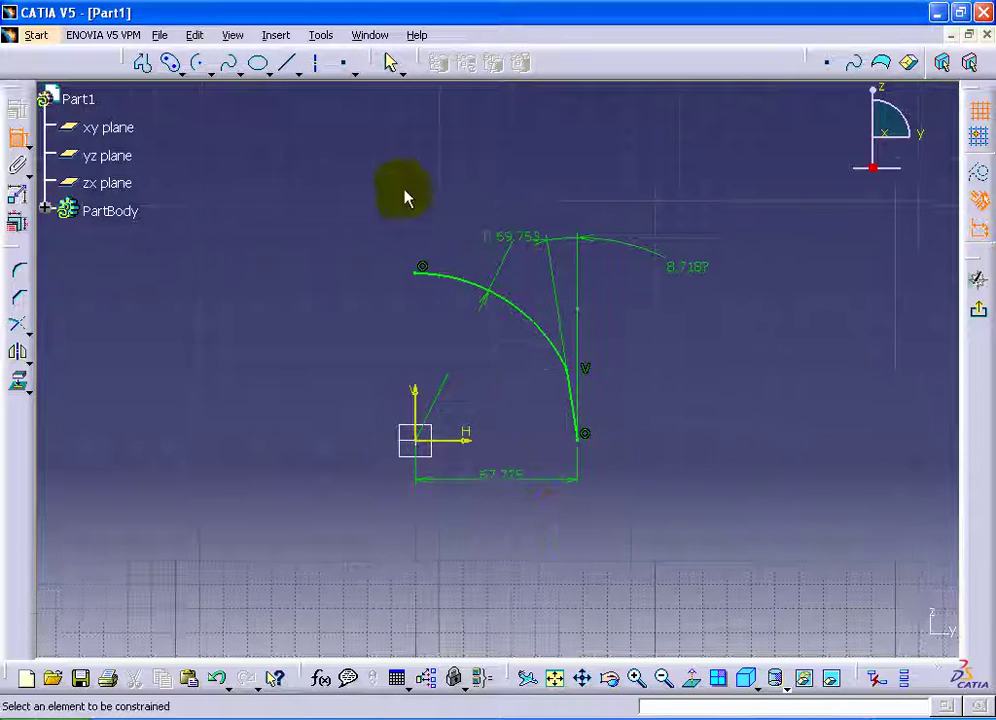
Step: In Edit Multi-Constraint, set Offset.8 to 60 mm, Angle.6 to 5° and Radius.4 to 64 mm
left_click(20, 222)
middle_click_drag(463, 409, 323, 369)
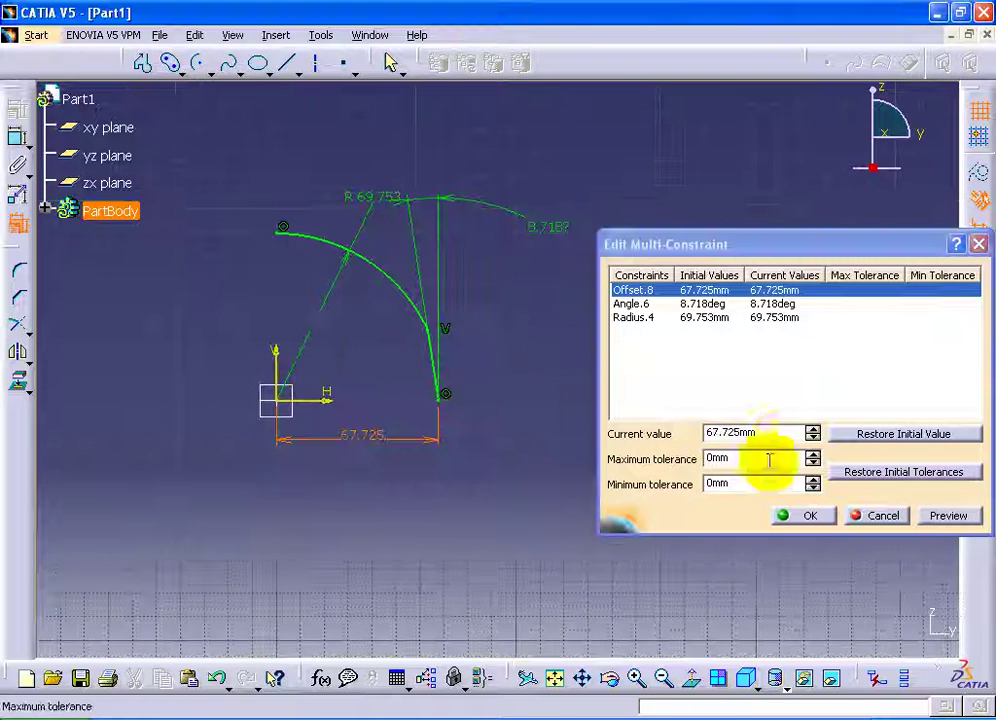
double_click(776, 429)
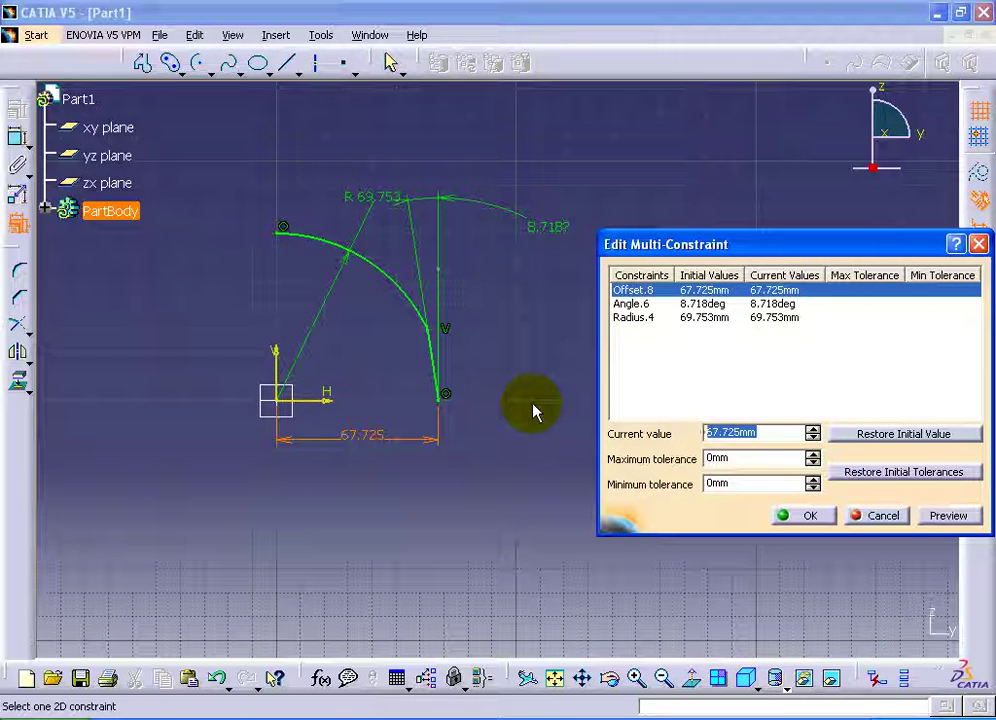
type("60")
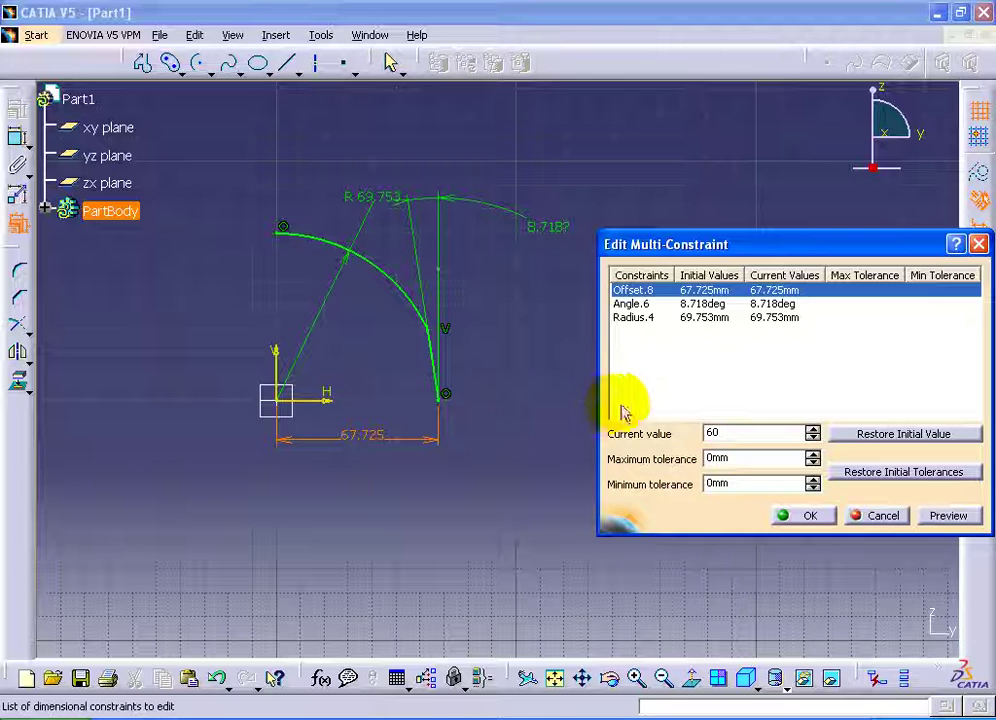
left_click(695, 304)
type("5")
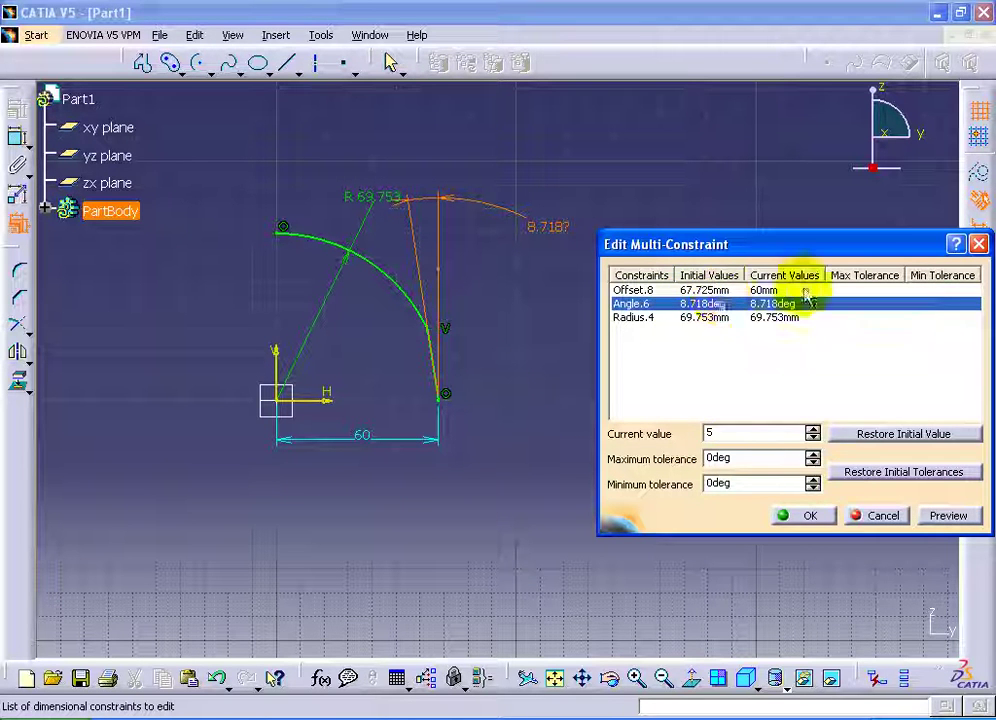
left_click(757, 319)
type("64")
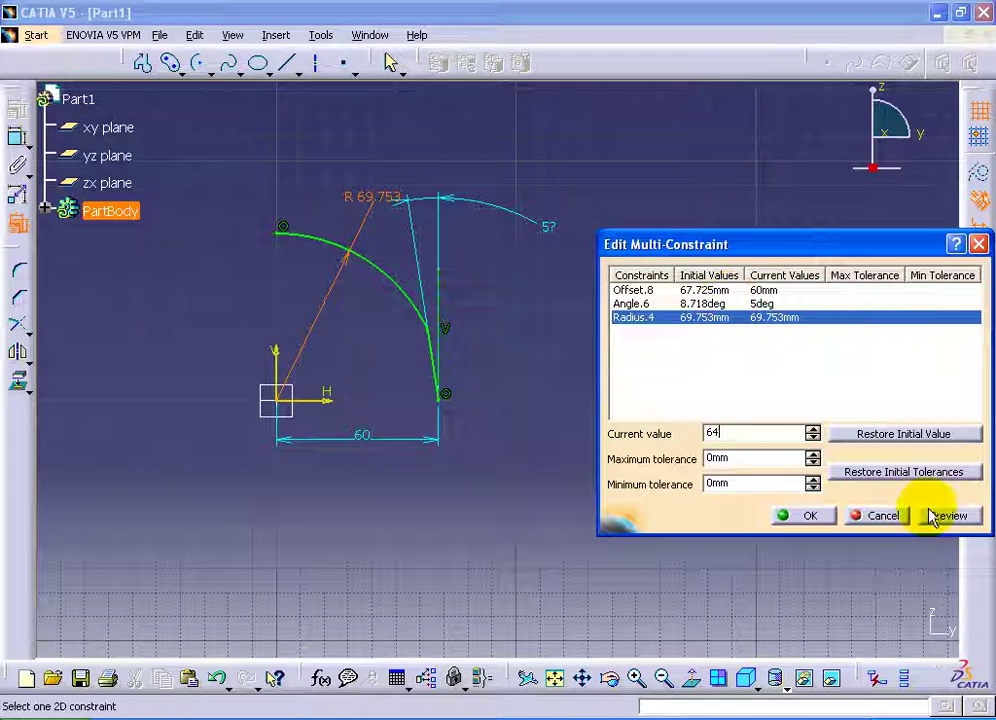
left_click(812, 515)
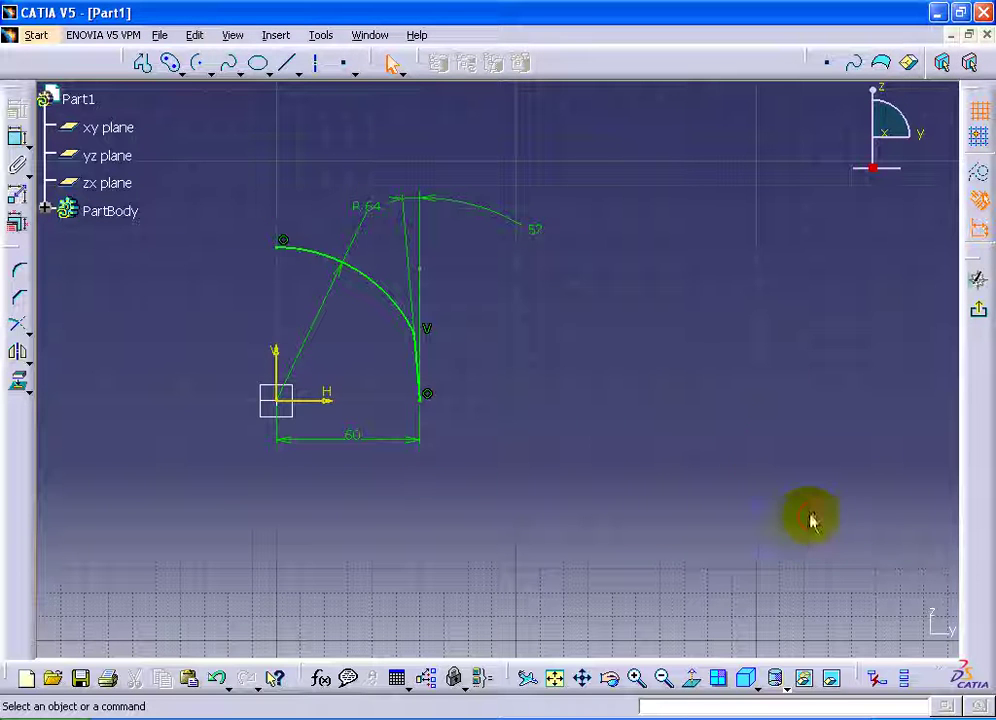
middle_click_drag(585, 393, 664, 449)
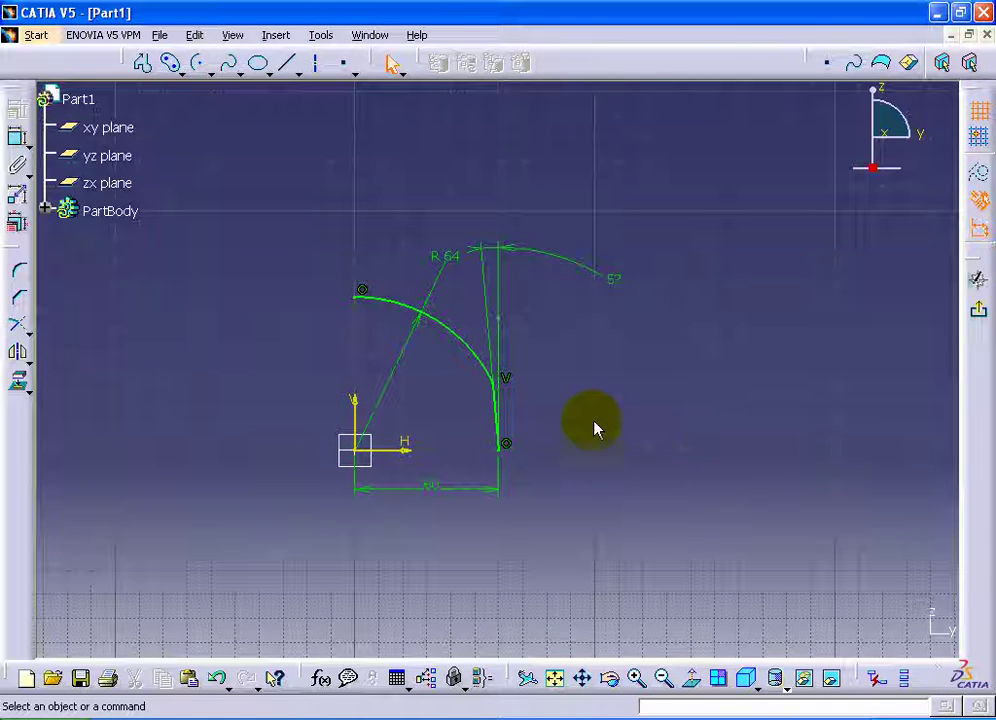
mouse_move(580, 388)
middle_mouse_down("ctrl")
mouse_move(585, 333)
mouse_move(640, 418)
middle_mouse_up("ctrl")
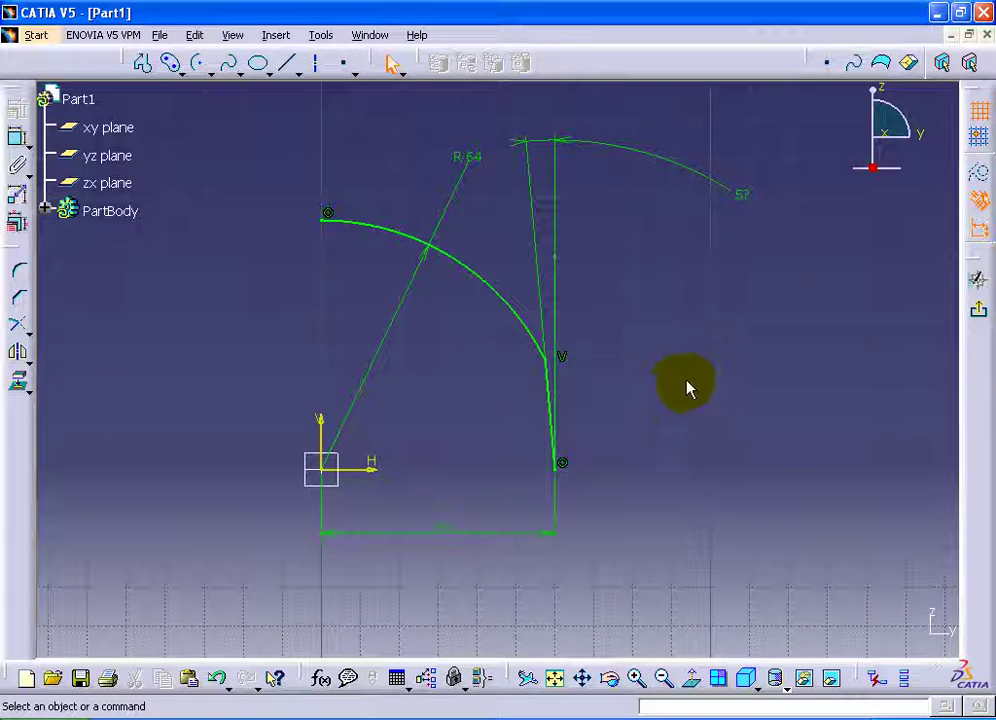
left_click(289, 68)
left_click(344, 194)
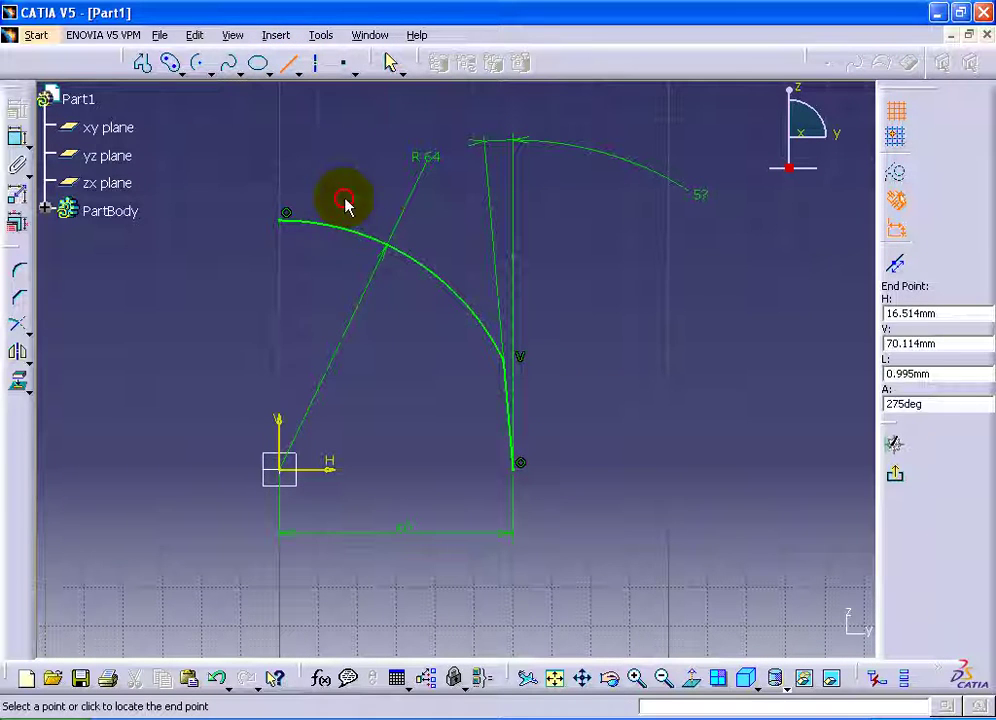
left_click(386, 320)
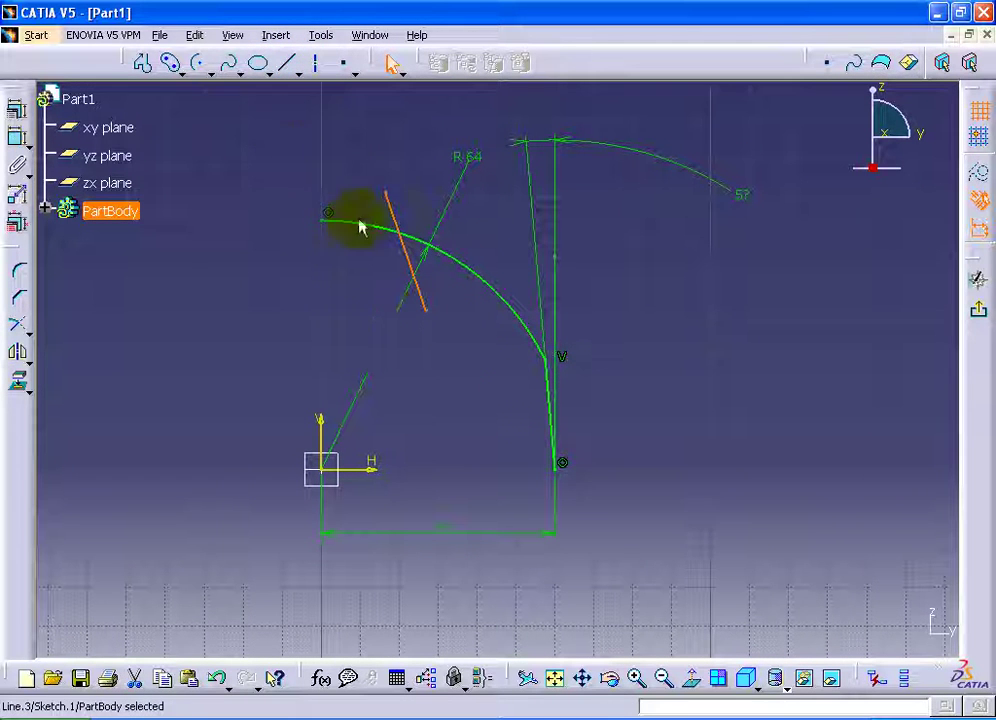
key("Delete")
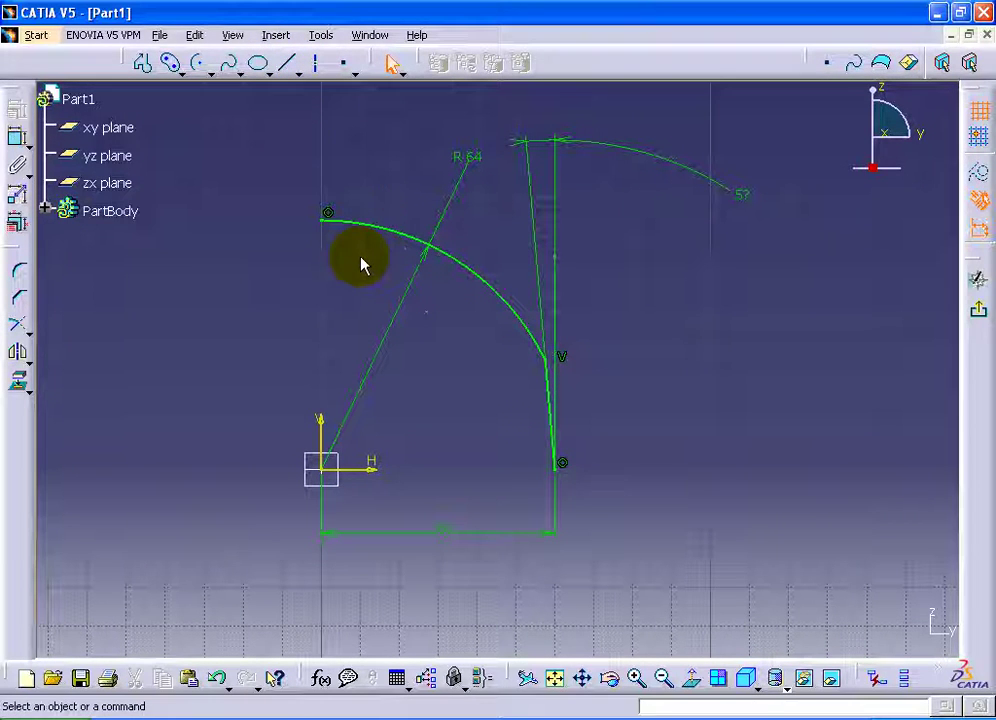
Step: Draw a two-segment profile crossing the R 64 arc, from above down to the lower right
left_click(143, 62)
left_click(329, 178)
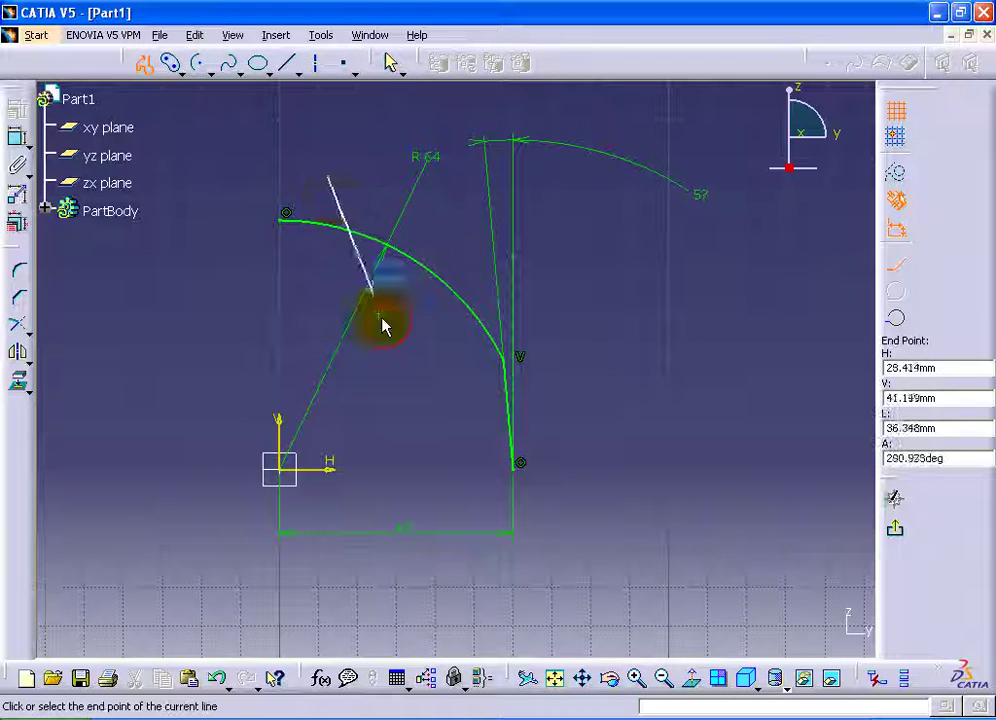
left_click(393, 331)
left_click(580, 404)
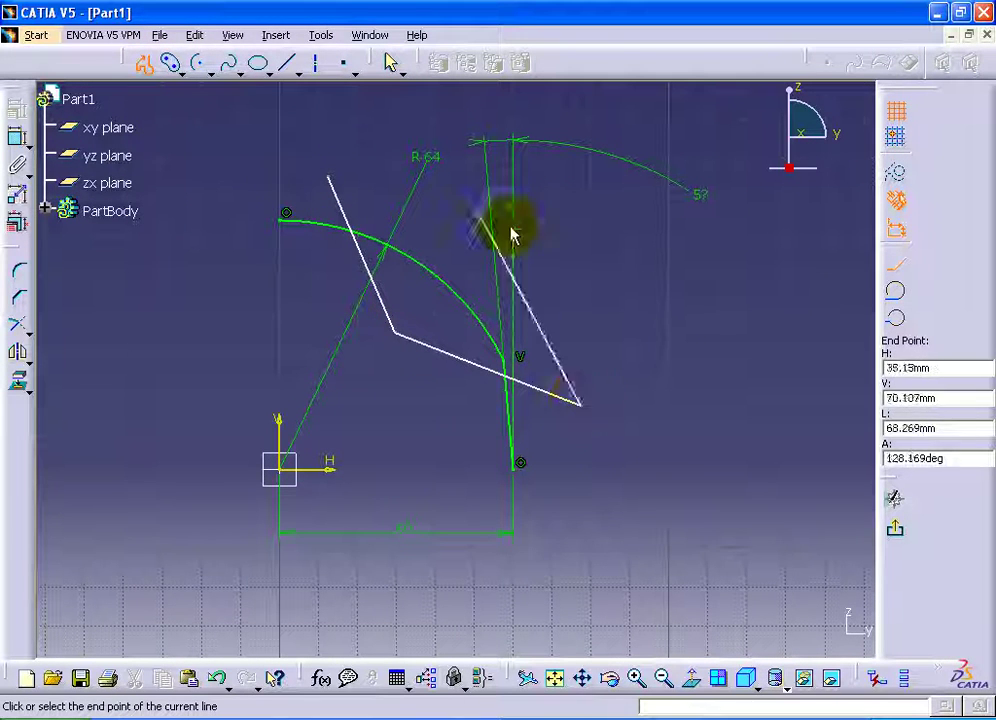
left_click(145, 63)
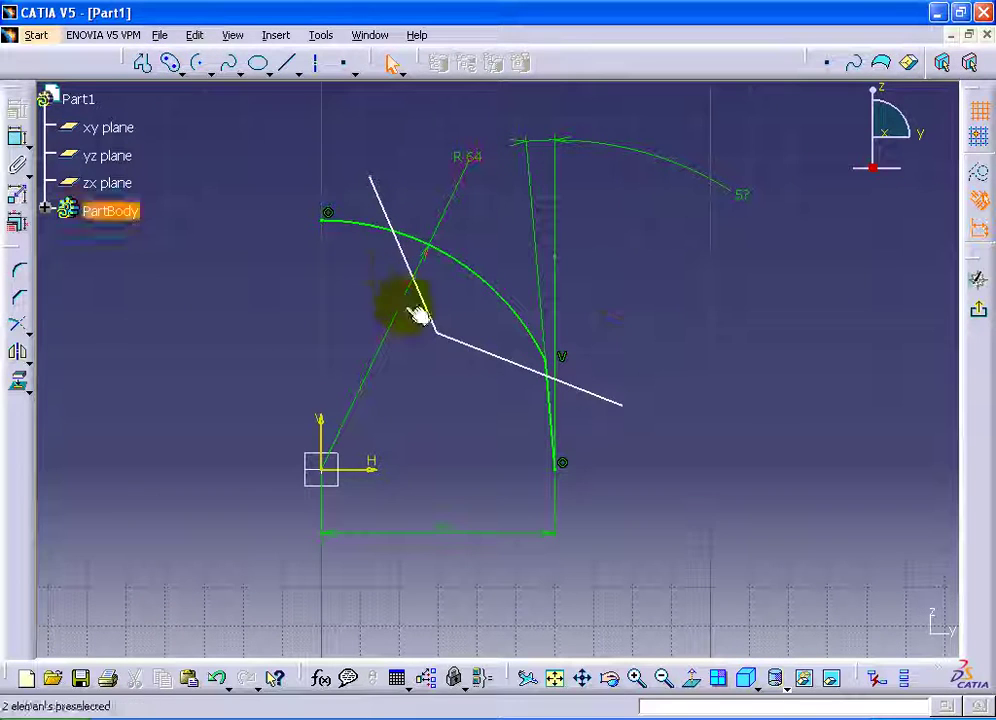
Step: Round the profile's bend with a 25.385 mm radius corner
left_click(19, 270)
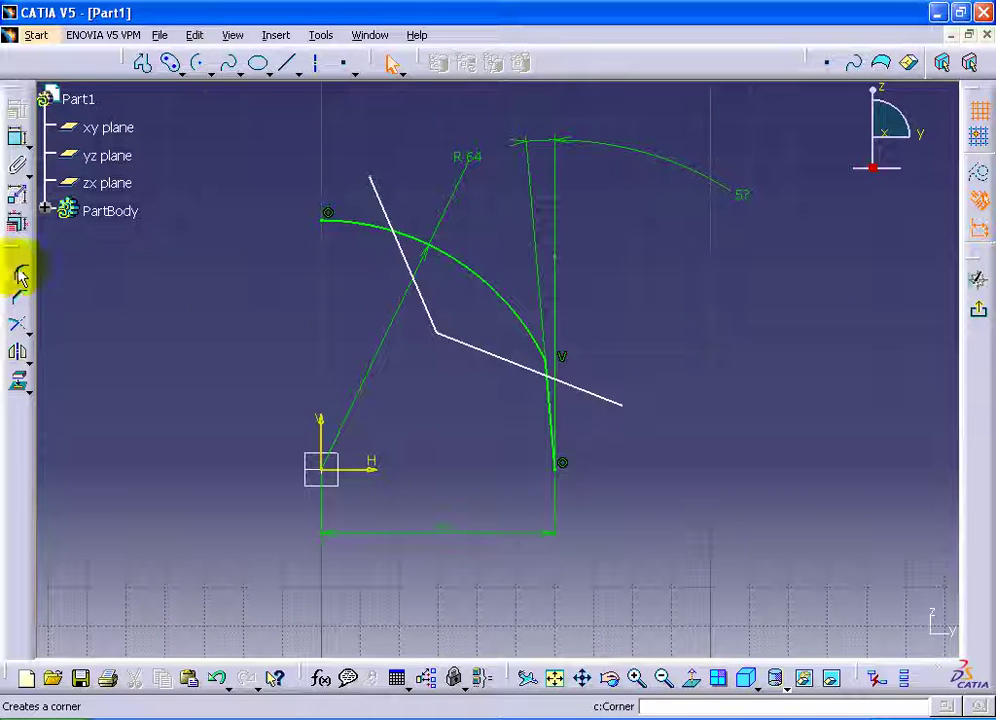
left_click(445, 330)
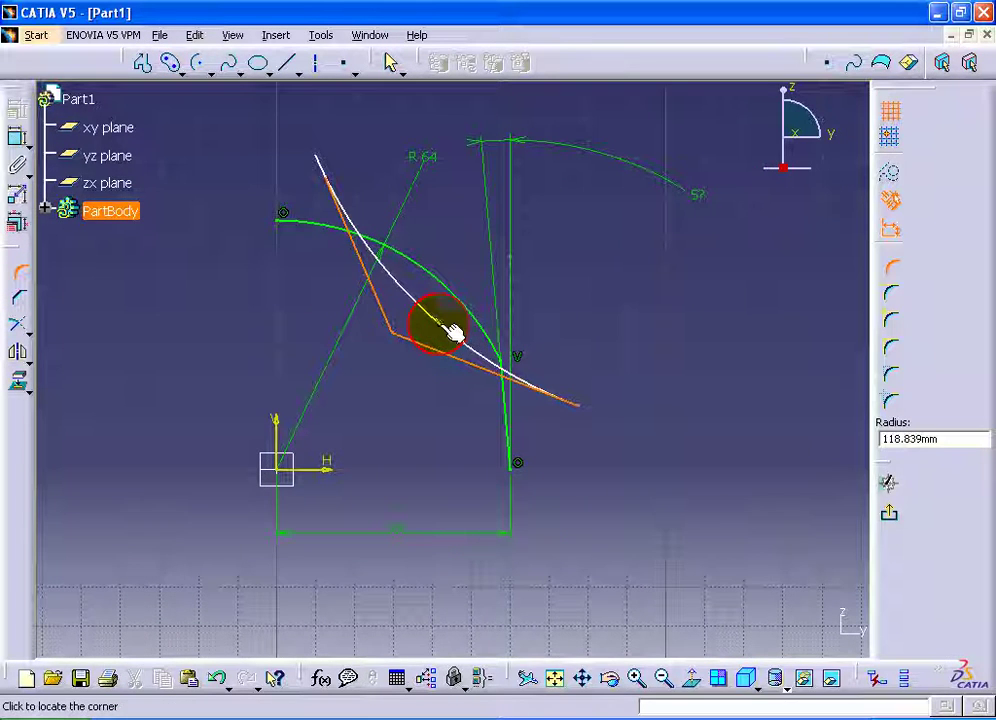
left_click(403, 330)
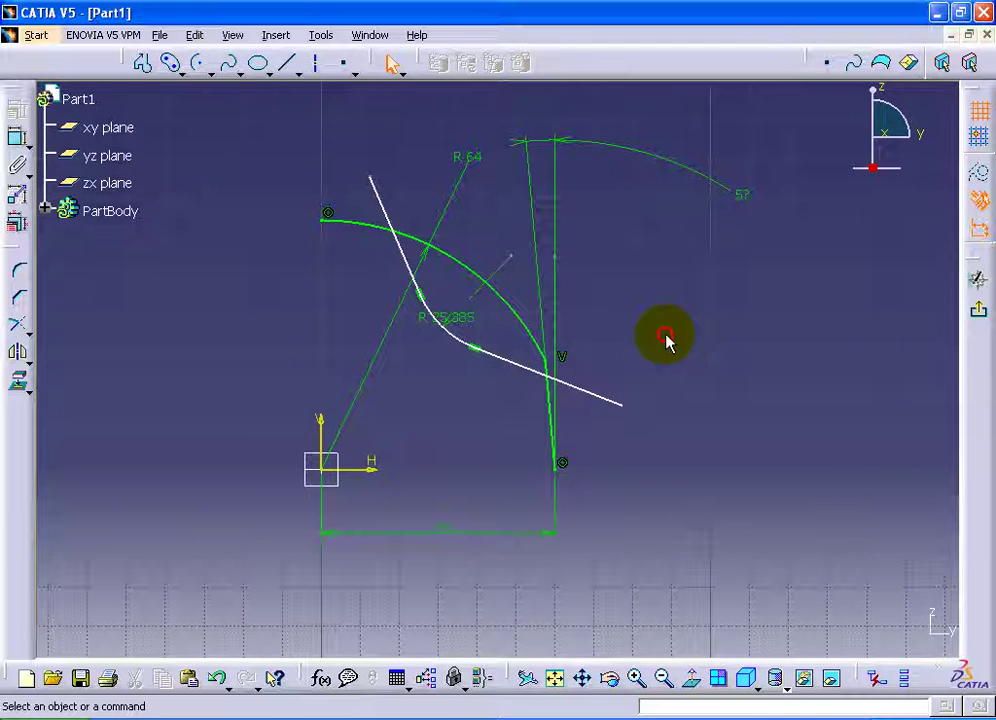
Step: Add a vertical construction line rising from the rounded profile
left_click(287, 63)
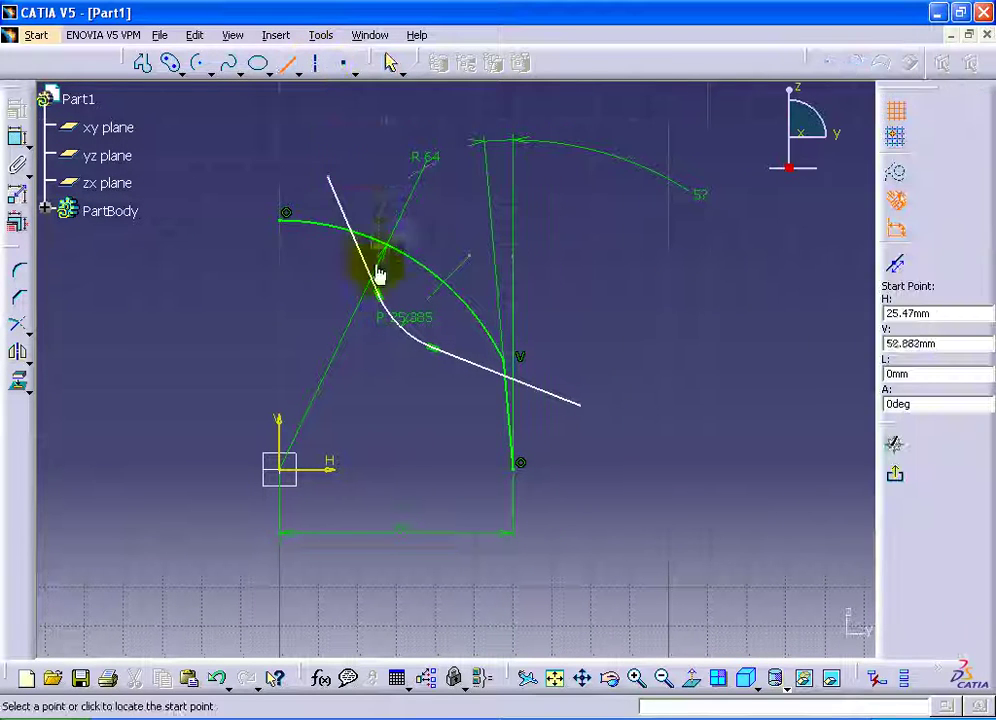
left_click(380, 281)
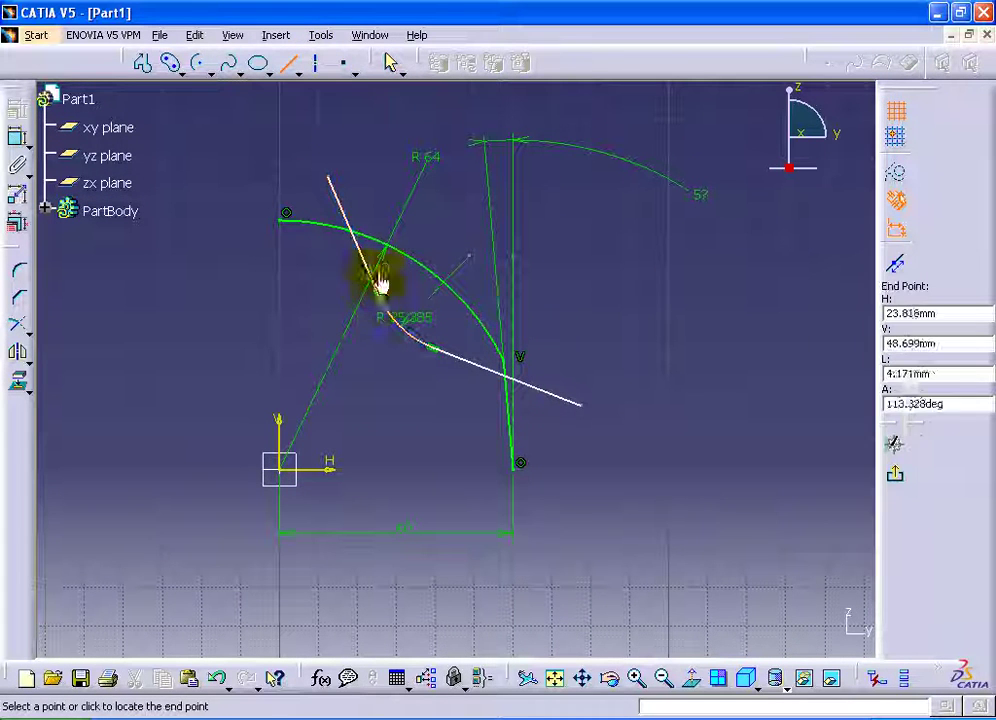
left_click(380, 180)
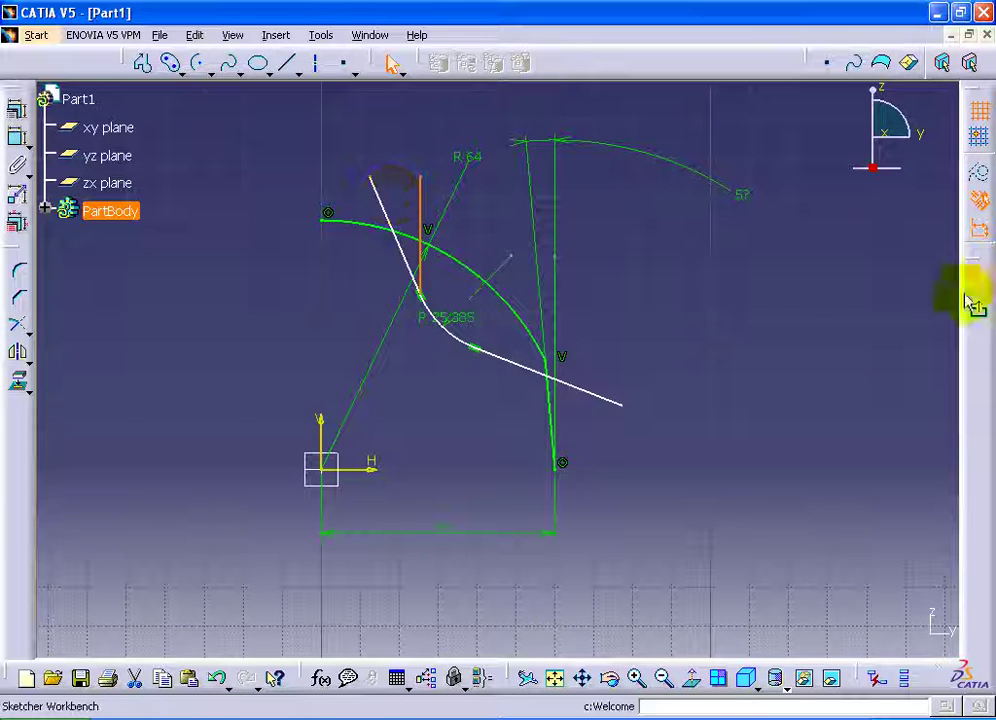
left_click(977, 185)
left_click(836, 251)
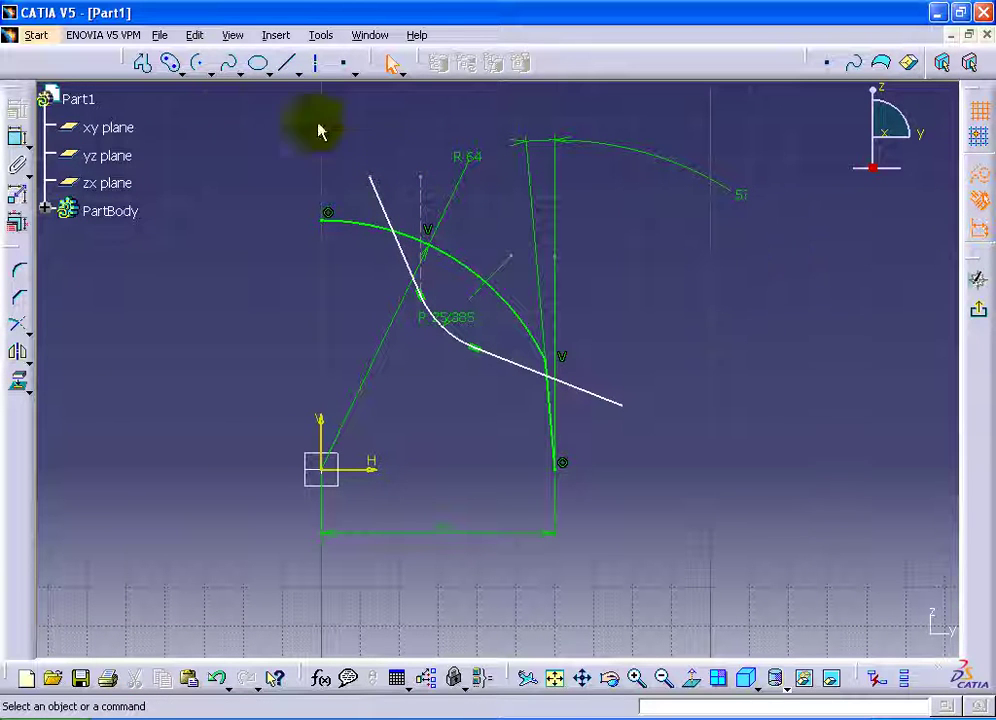
Step: Draw a horizontal line to the right from the corner's lower end
left_click(288, 76)
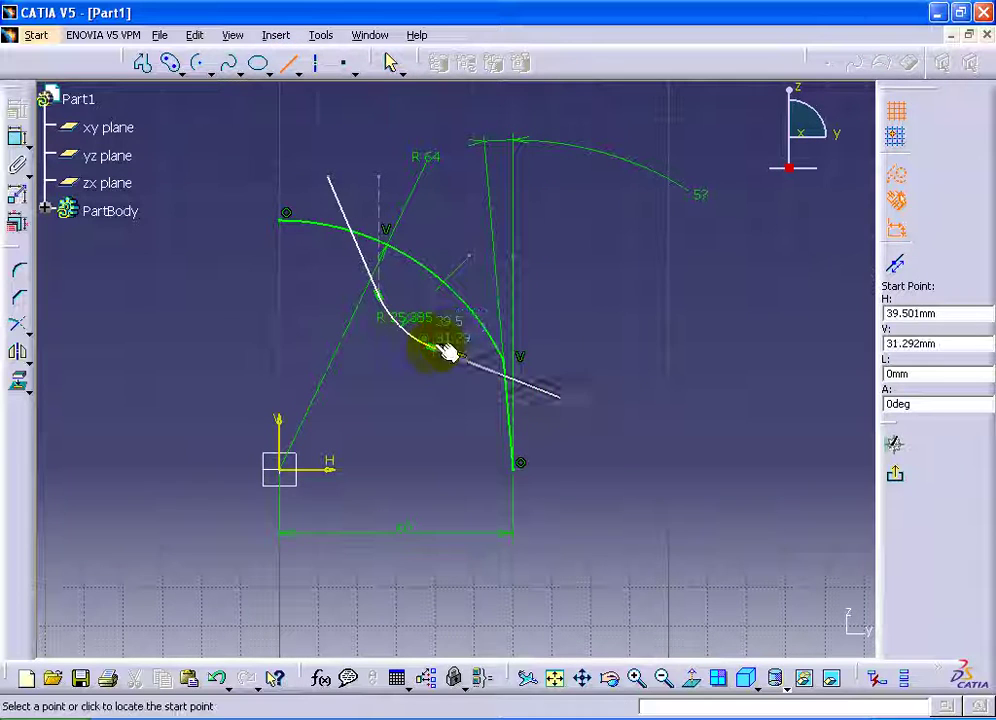
left_click(433, 348)
left_click(590, 349)
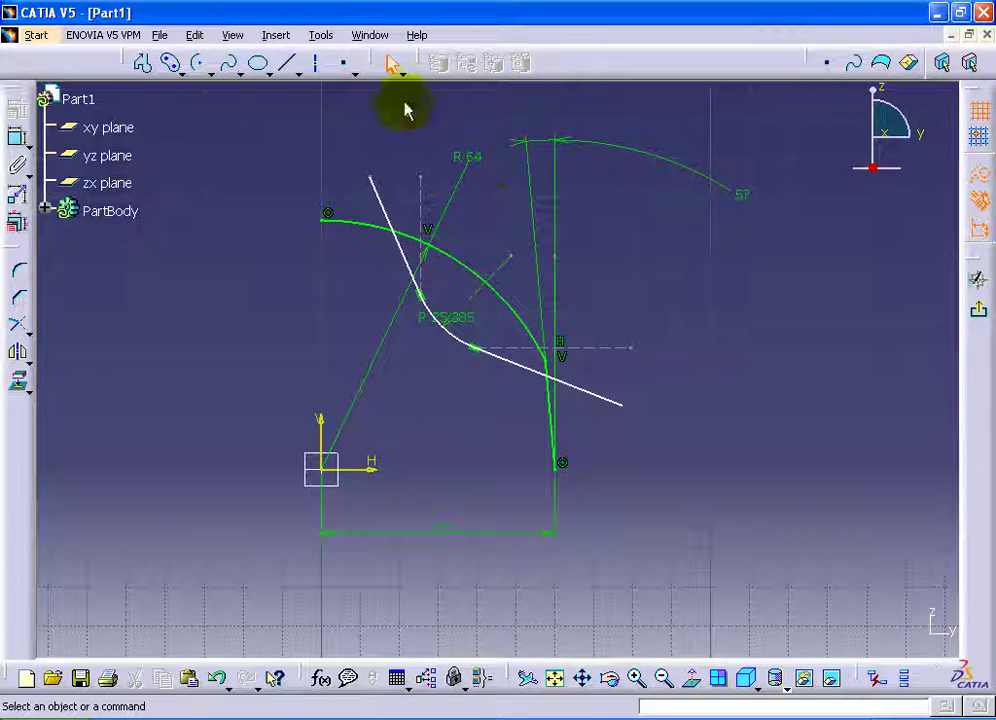
Step: Dimension the bent line with 48.779 horizontal and 54.921 vertical distances and a 21.438° lower-leg angle
left_click(17, 138)
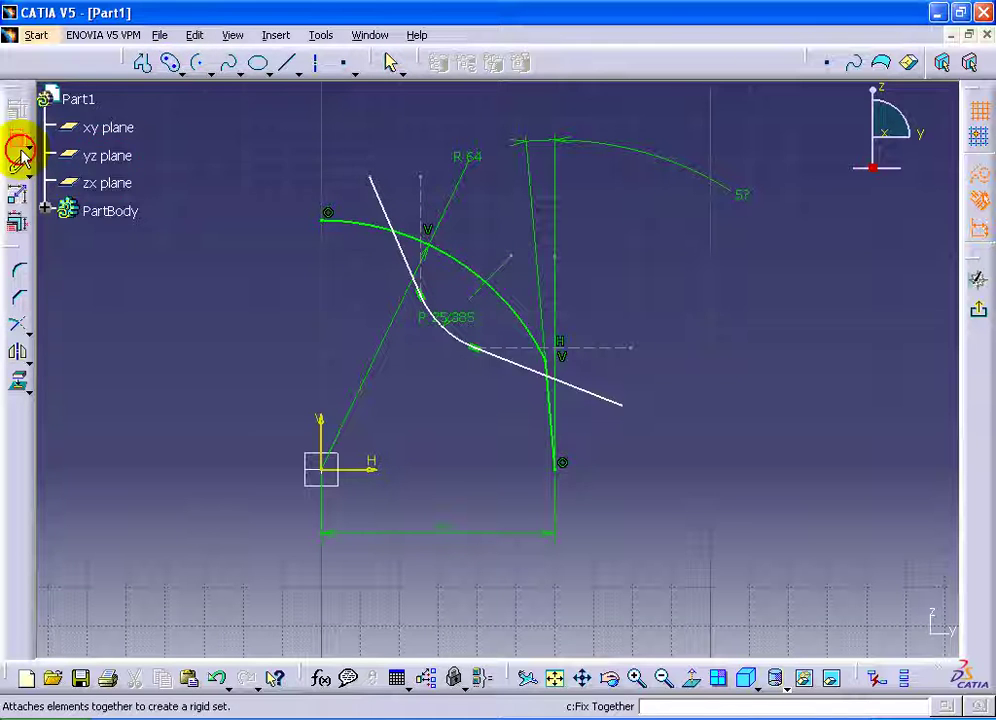
left_click(514, 258)
left_click(325, 425)
left_click(419, 122)
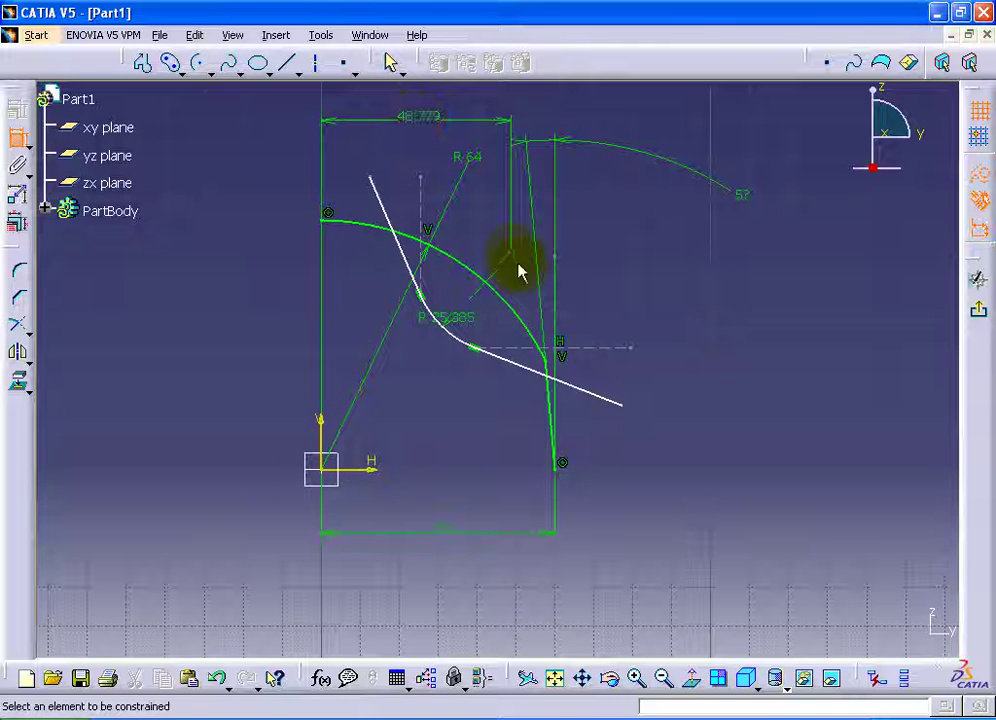
left_click(371, 467)
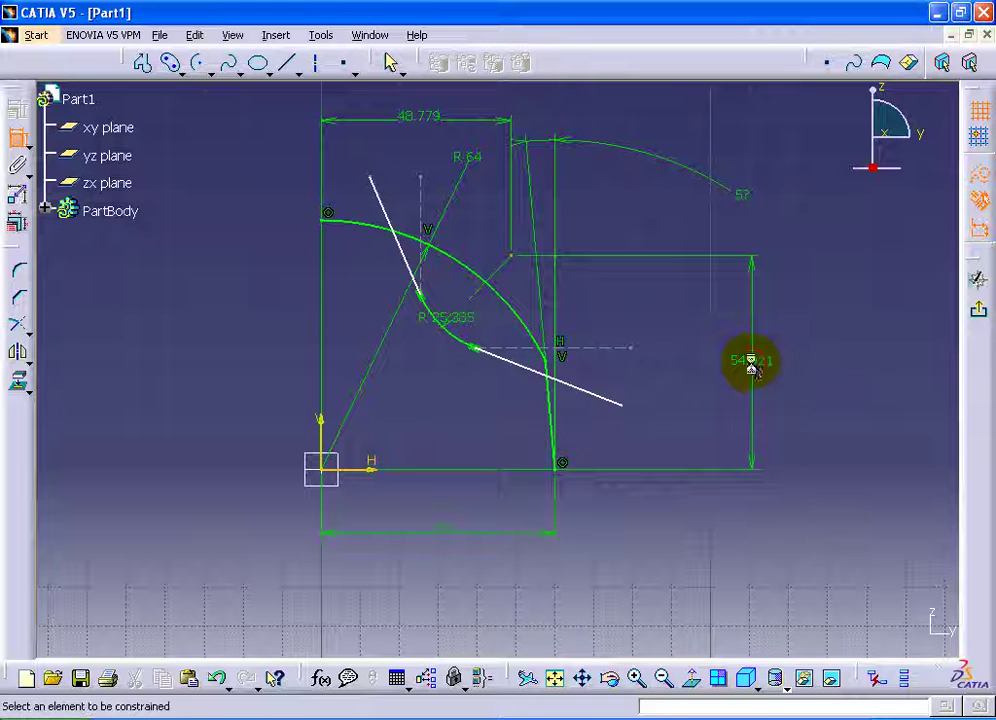
left_click(737, 360)
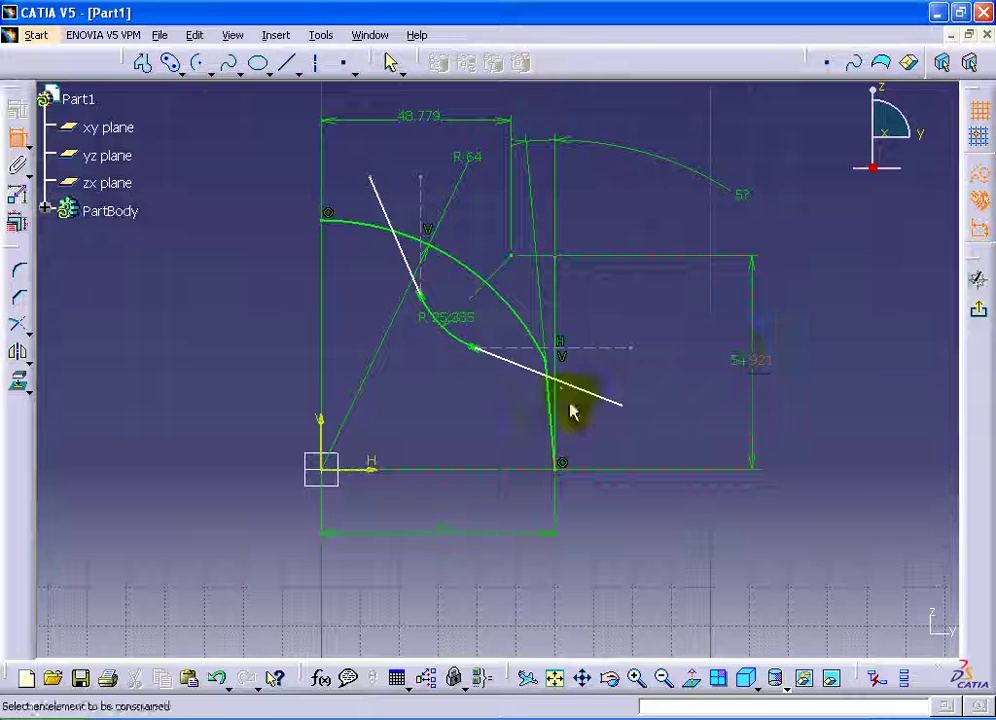
left_click(584, 395)
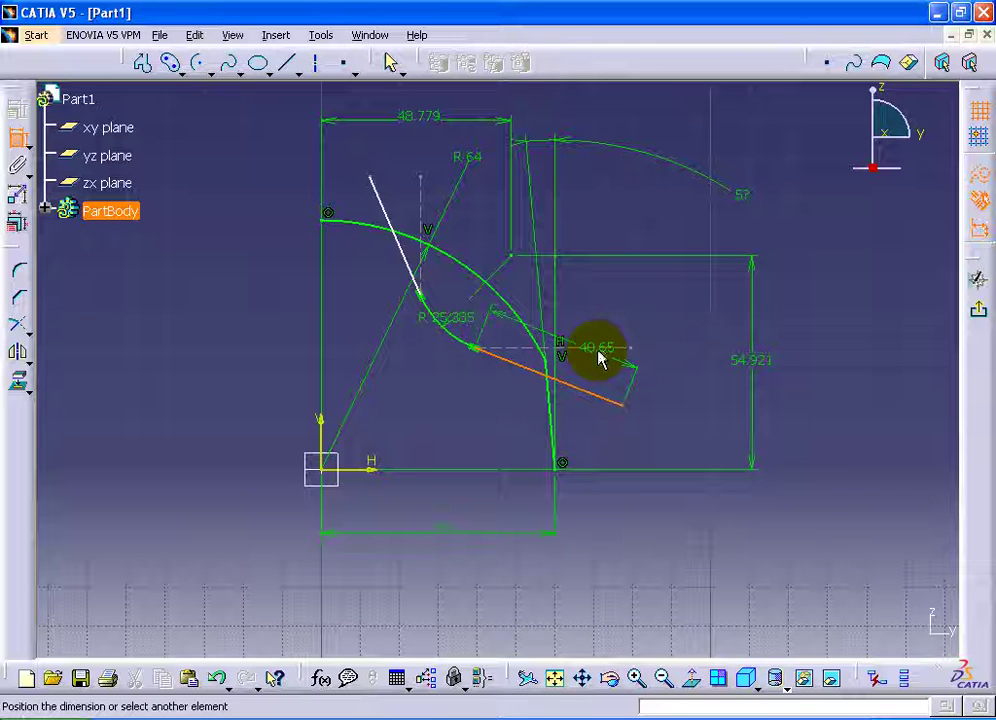
left_click(613, 352)
left_click(634, 371)
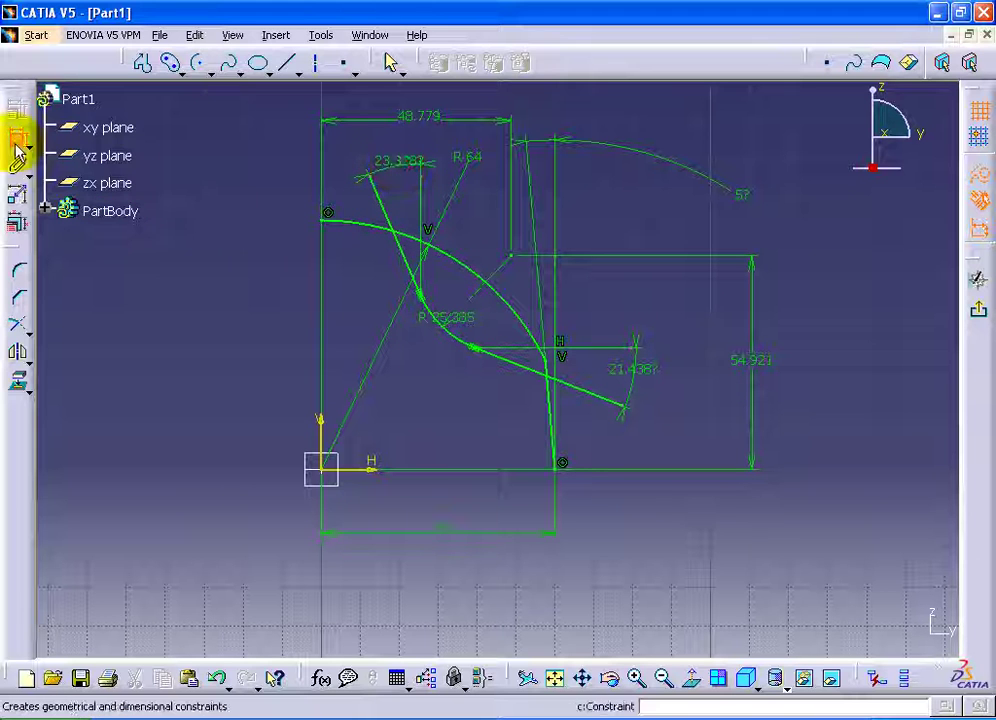
Step: Link the lower leg's 21.438° angle by formula to the upper 23.328° angle
double_click(634, 369)
right_click(722, 534)
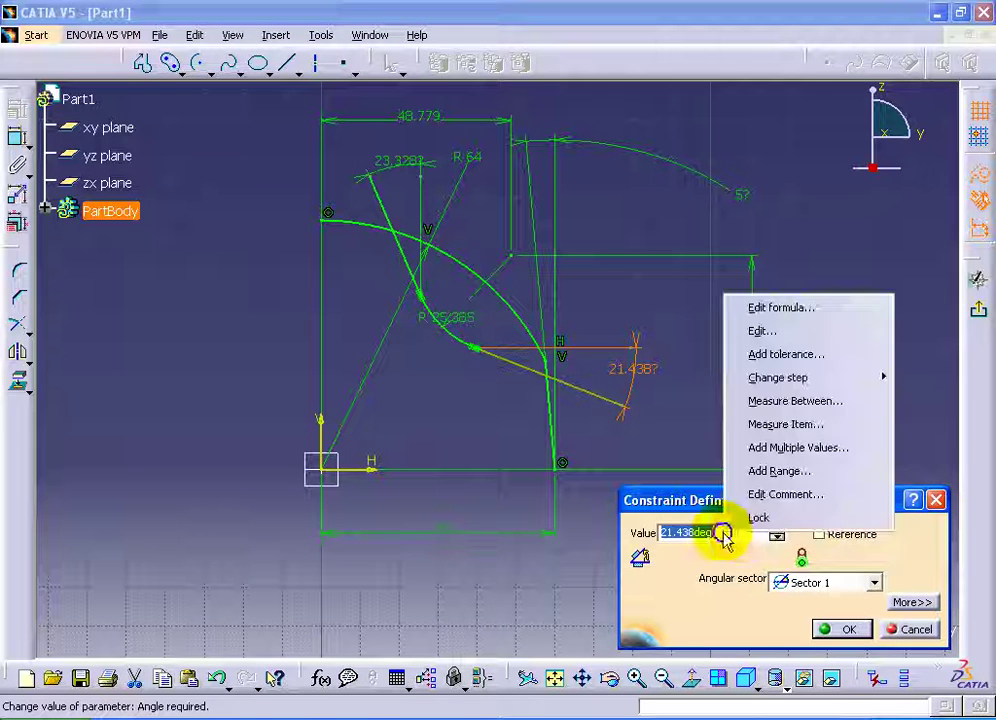
left_click(770, 307)
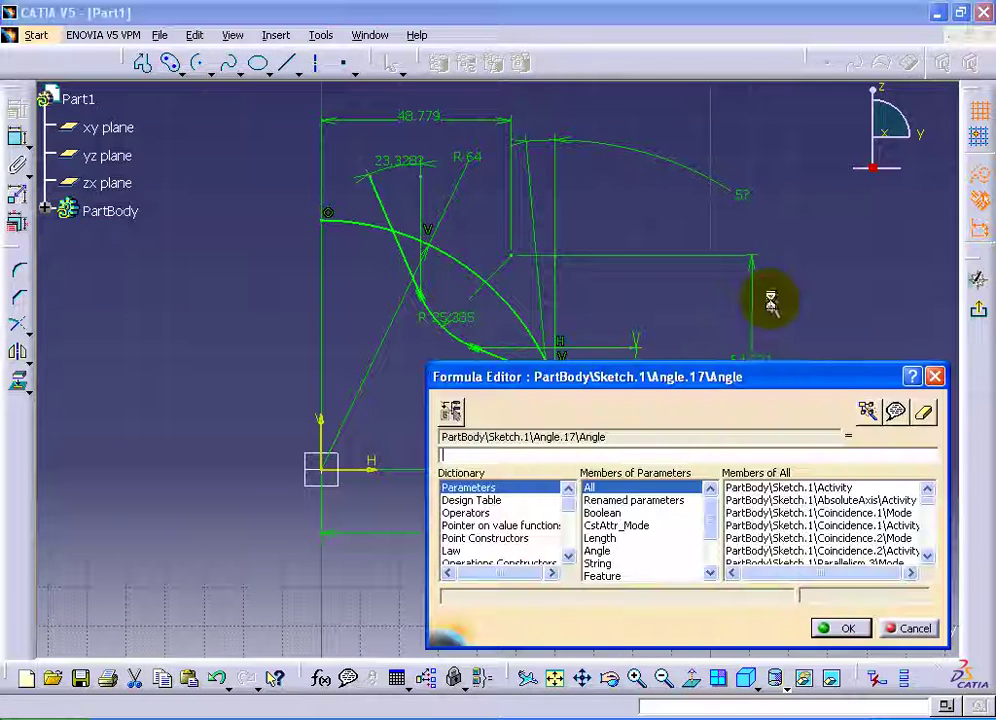
left_click(400, 161)
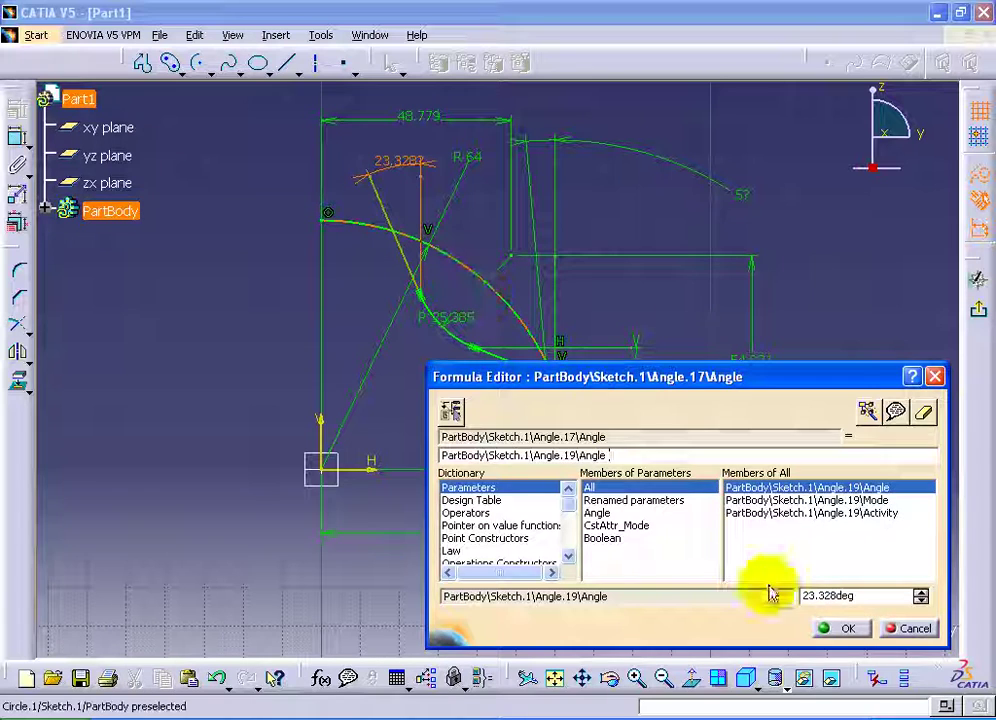
left_click(836, 628)
left_click(840, 628)
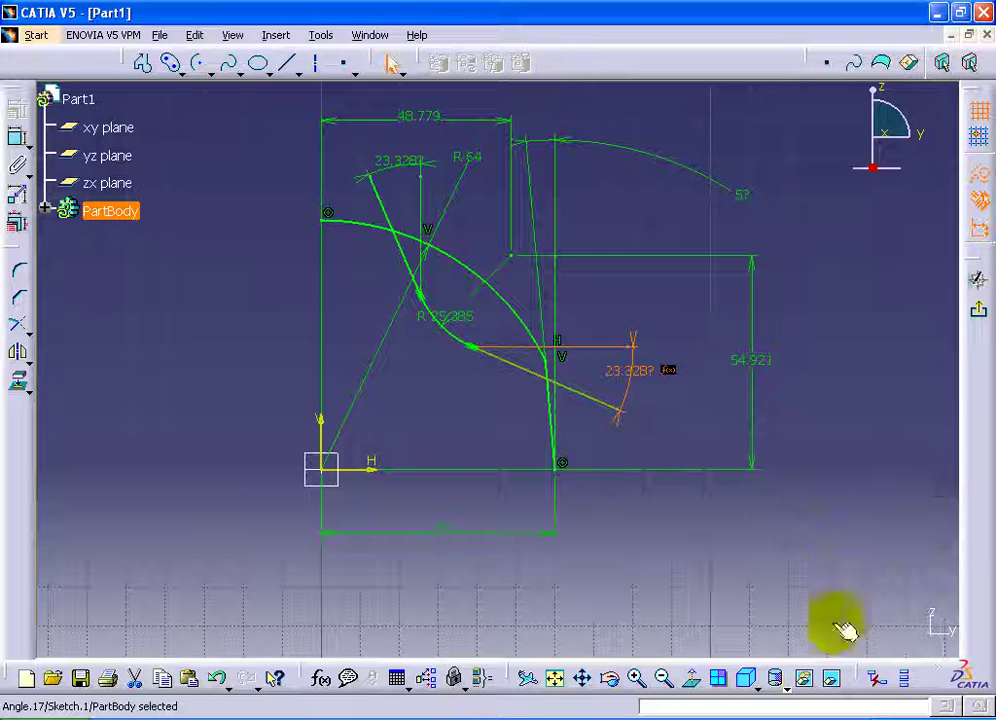
left_click(400, 161)
Step: Set the leg angle to 10° and the bend's fillet radius to 20 mm
double_click(400, 161)
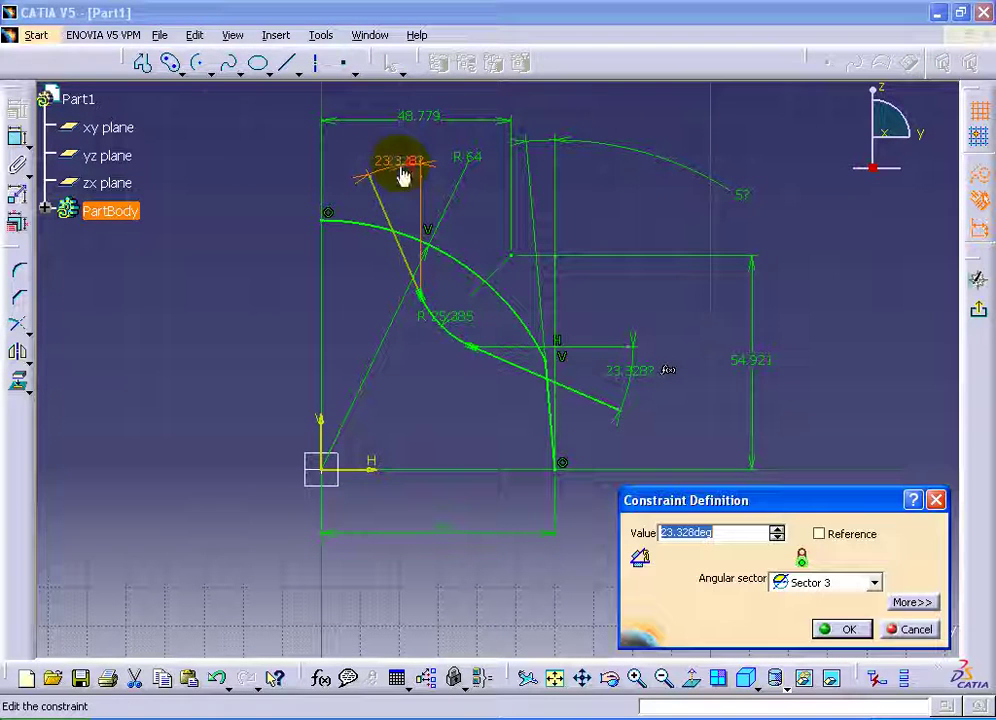
key("Return")
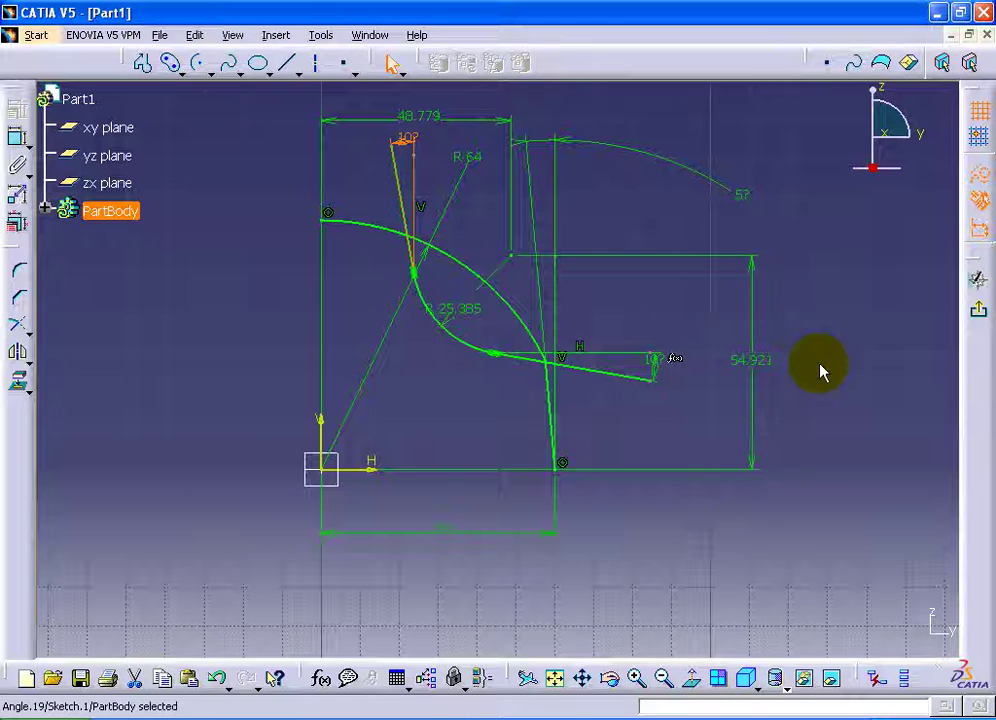
left_click(825, 388)
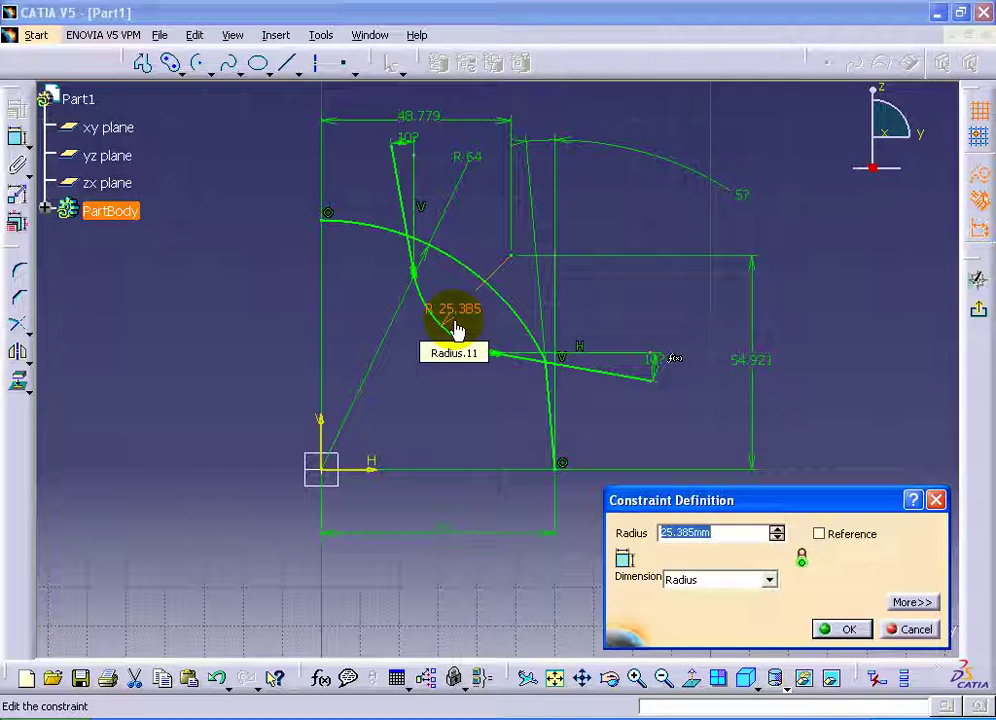
key("Return")
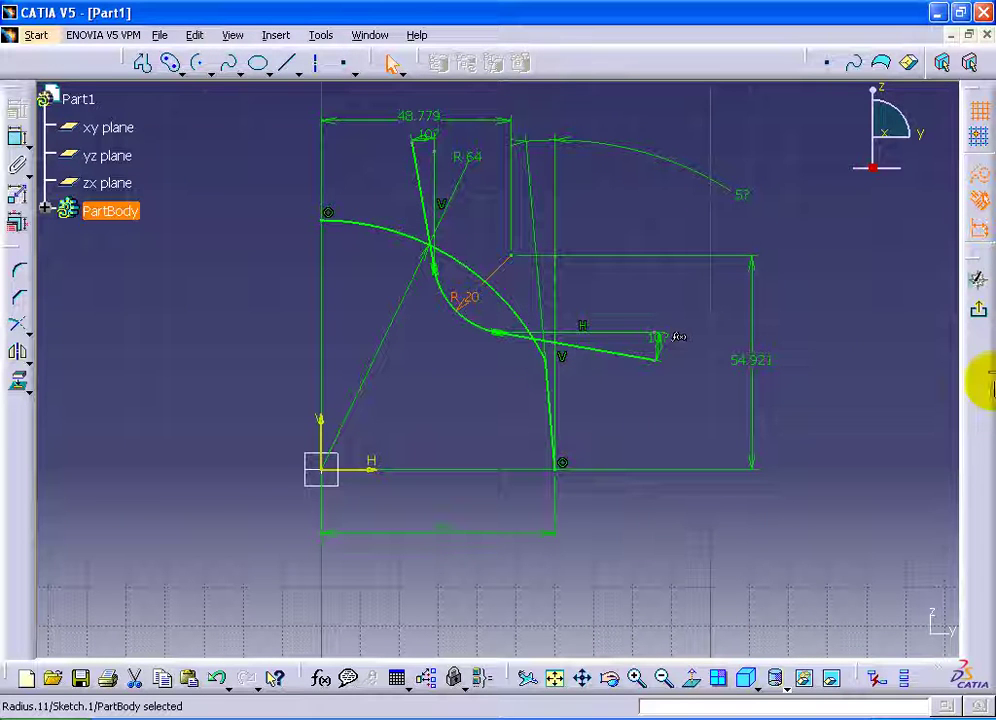
Step: Move the 10° angle dimension higher, clear of the profile
left_click(683, 408)
left_click_drag(663, 355, 660, 283)
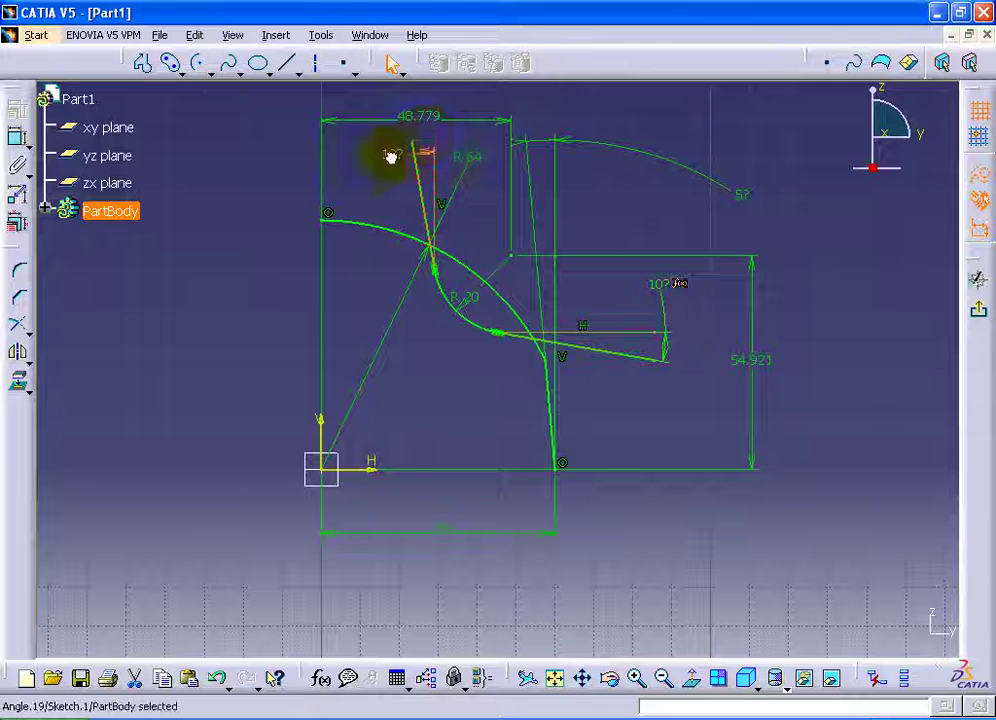
left_click(822, 311)
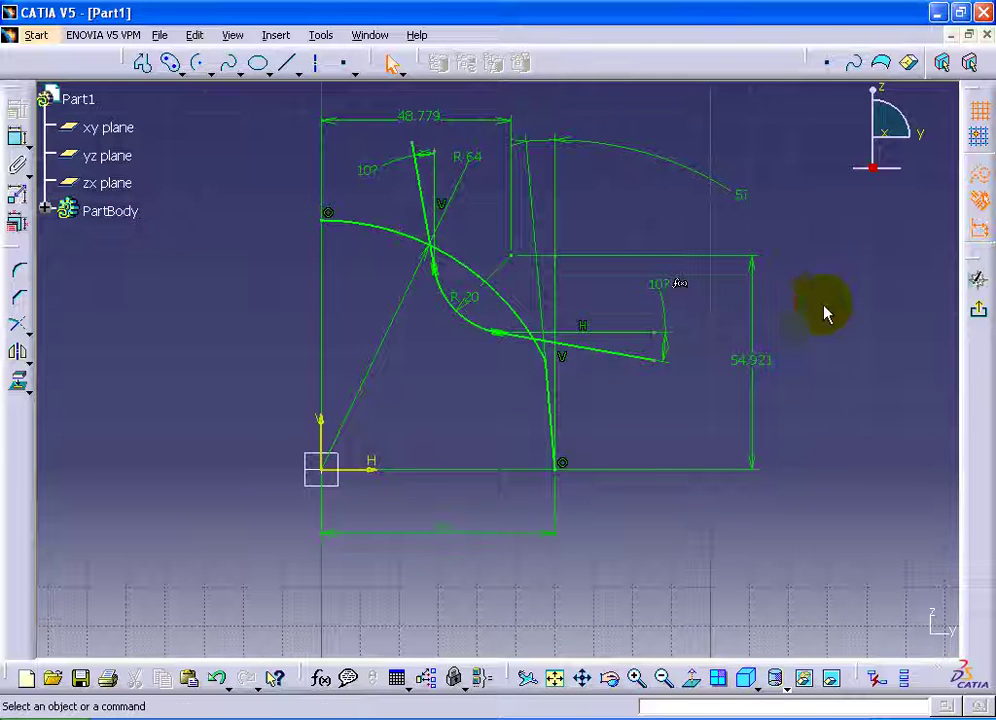
middle_click_drag(822, 311, 808, 345)
Step: Change the bent-line dimensions from 54.921 to 50 vertically and from 48.779 to 30 horizontally
double_click(735, 392)
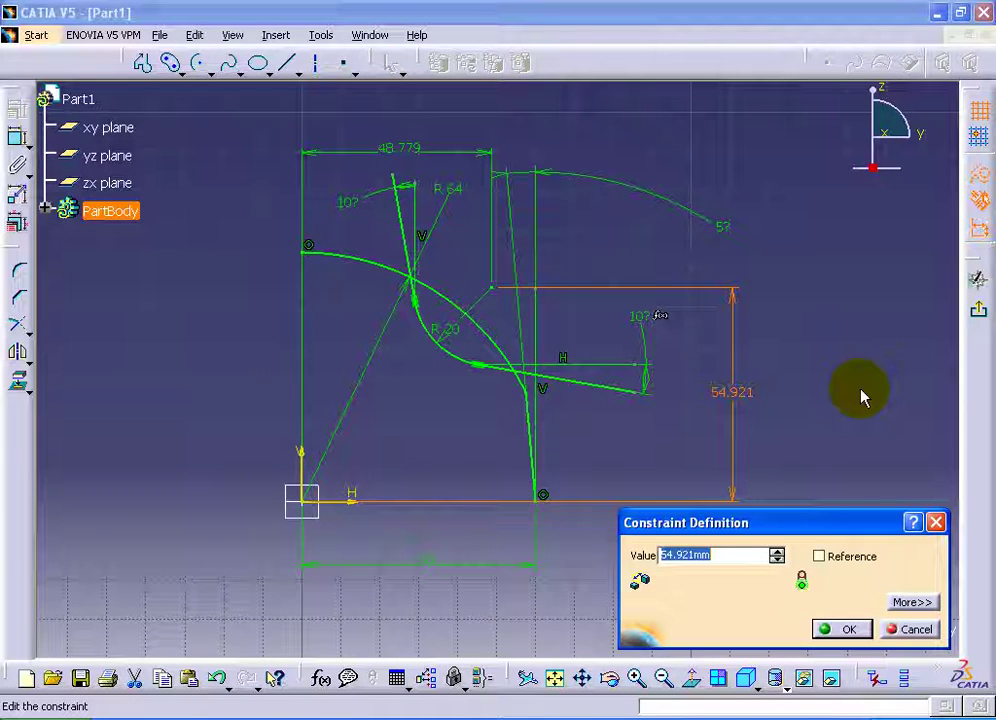
type("50")
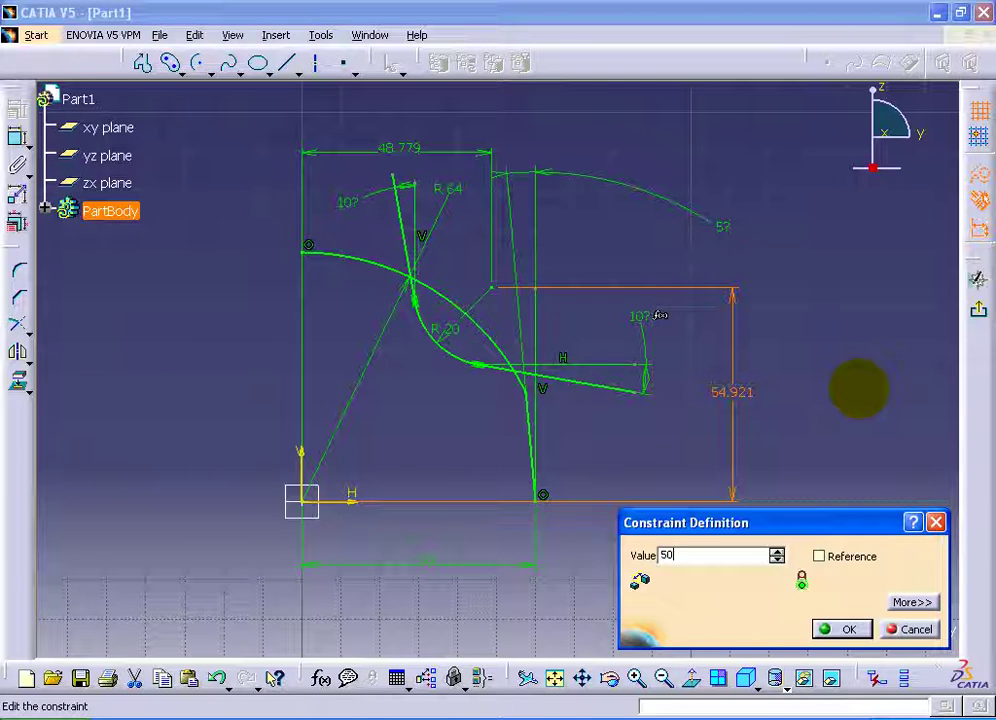
key("Return")
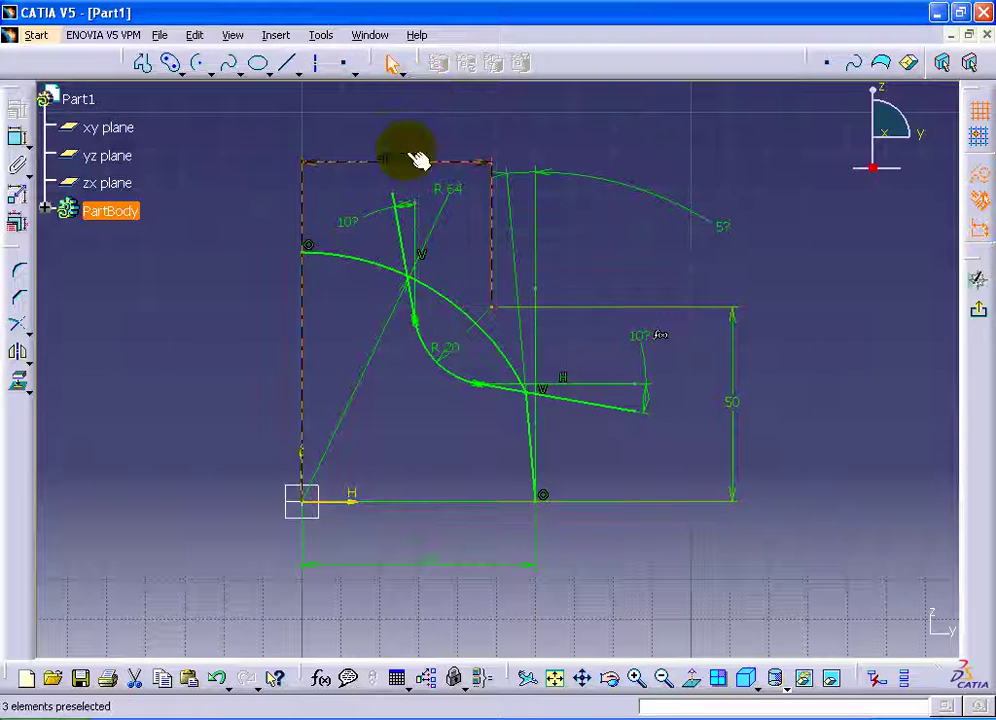
double_click(406, 155)
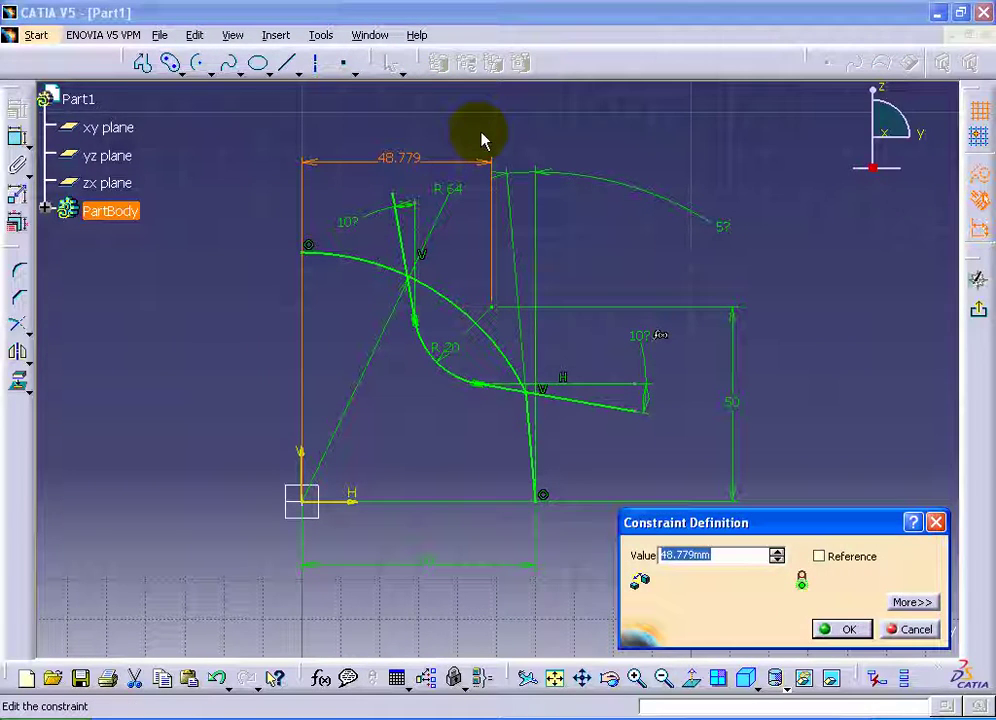
type("30")
key("Return")
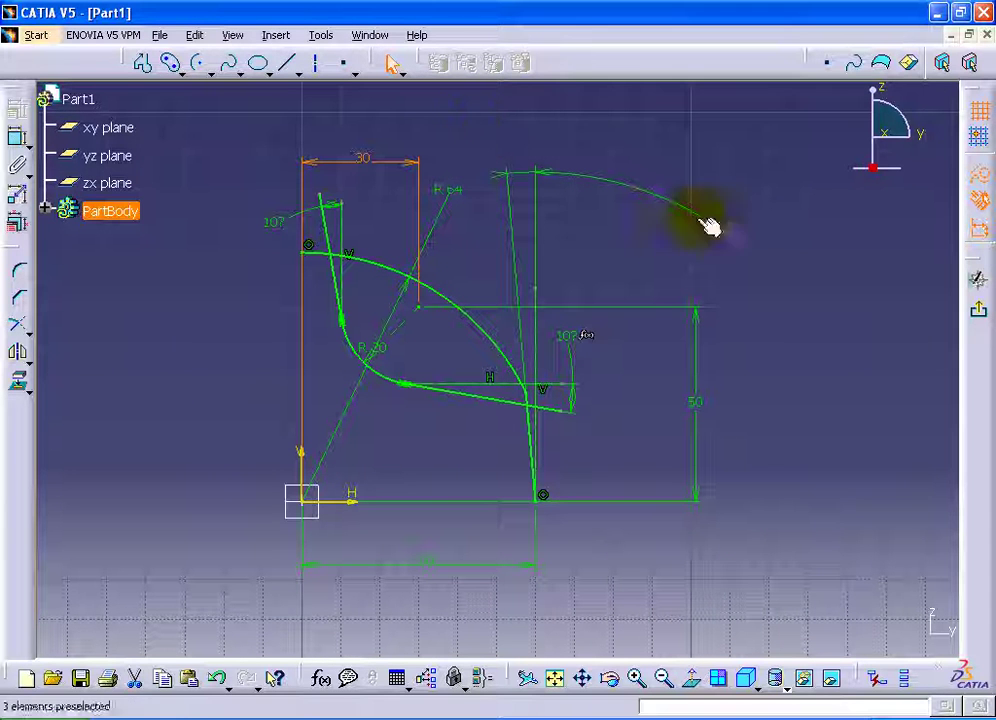
Step: Start a revolution surface using the sketch's outer arc, extracted with Point continuity, as its profile
left_click(978, 310)
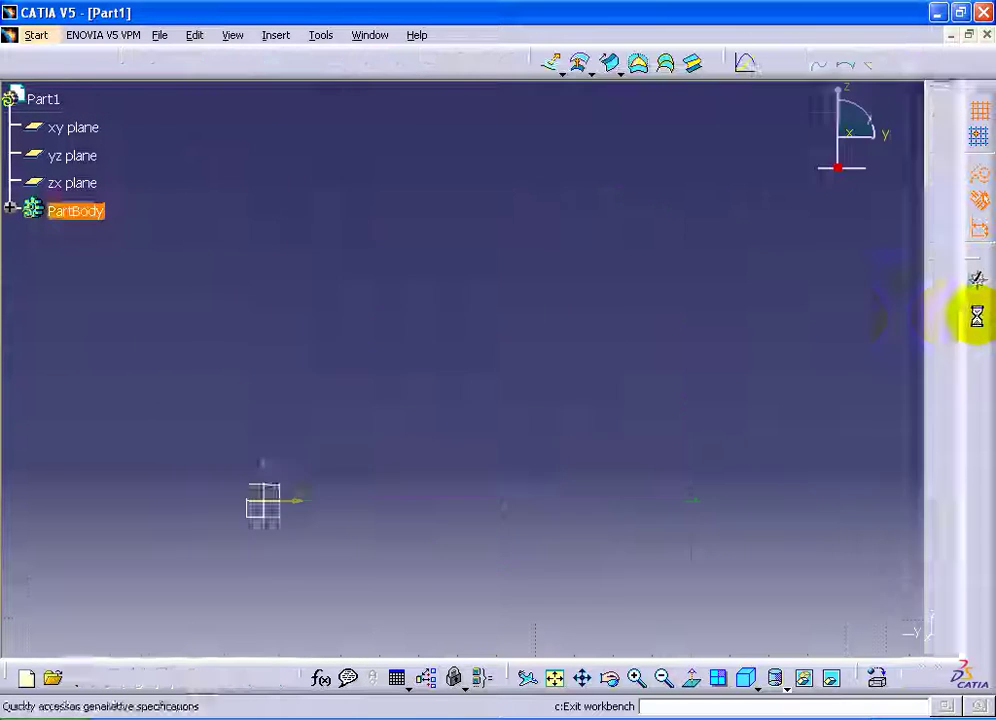
left_click(776, 327)
middle_click_drag(671, 322, 698, 313)
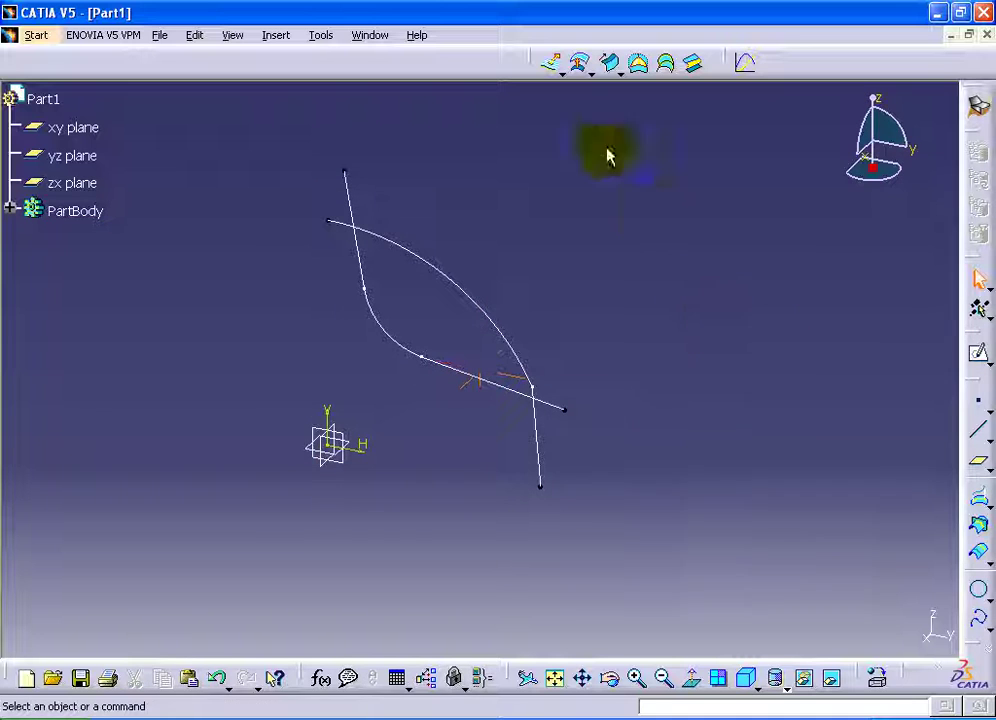
left_click(575, 72)
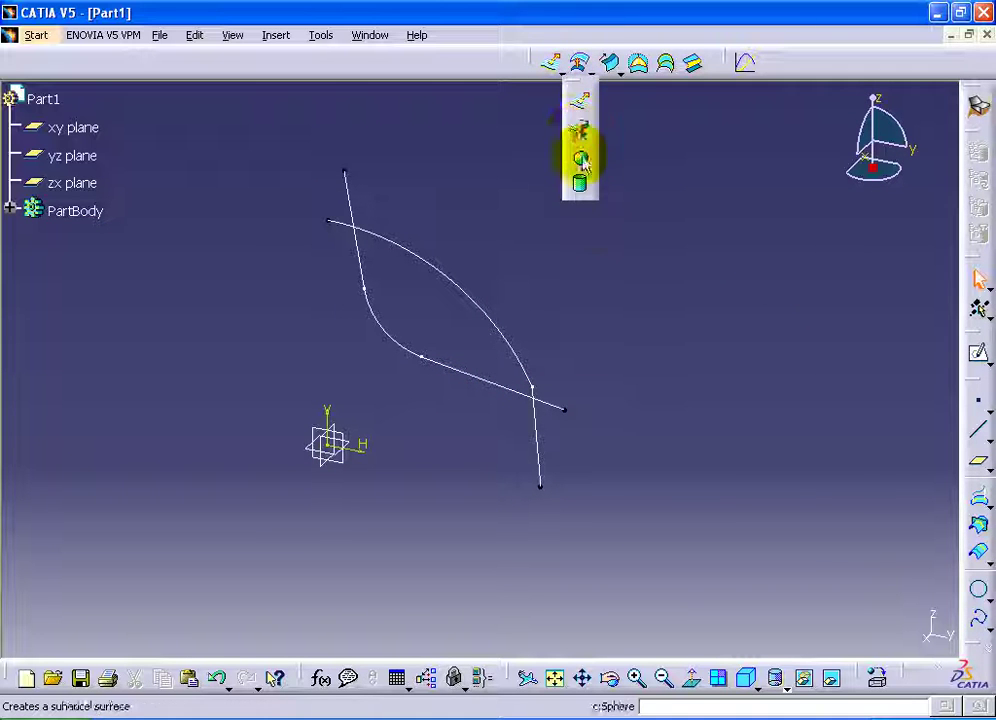
left_click(578, 133)
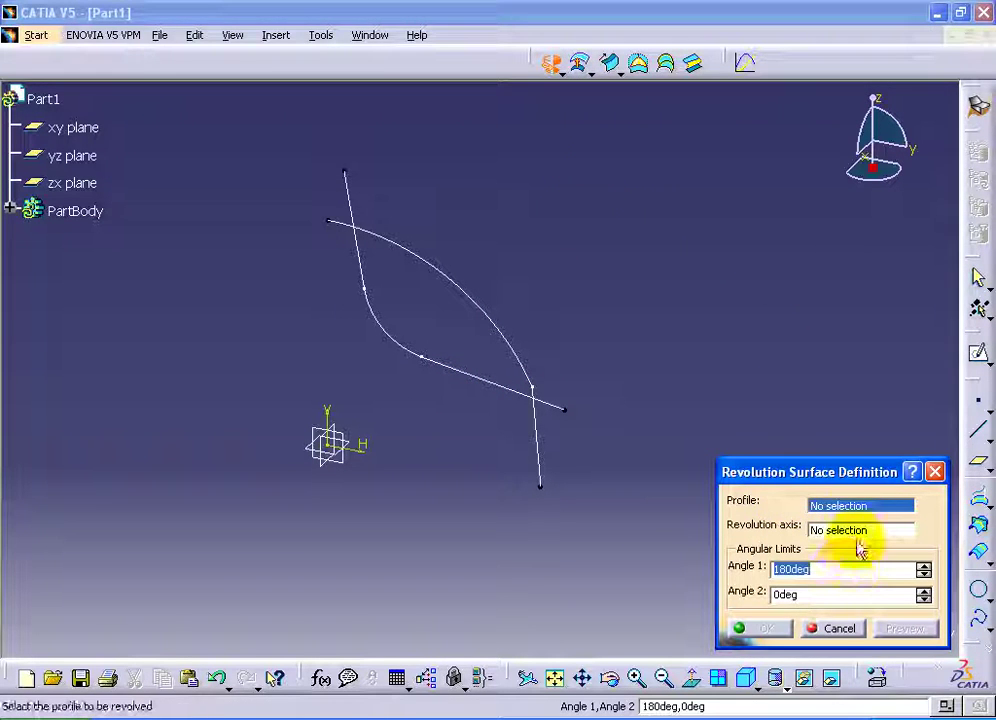
right_click(855, 505)
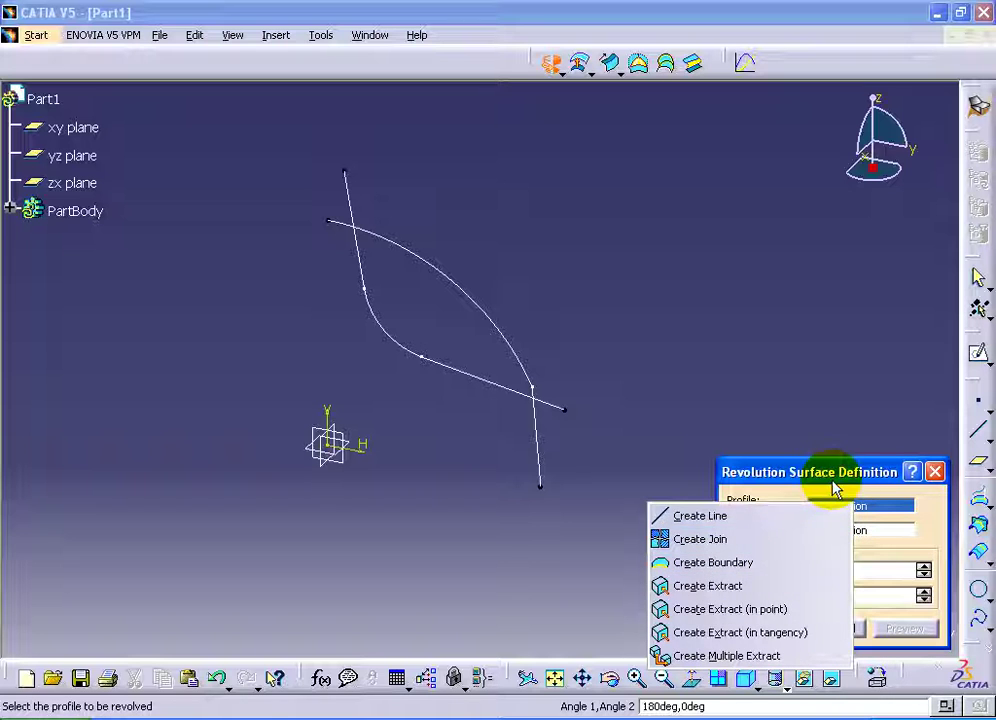
left_click(789, 587)
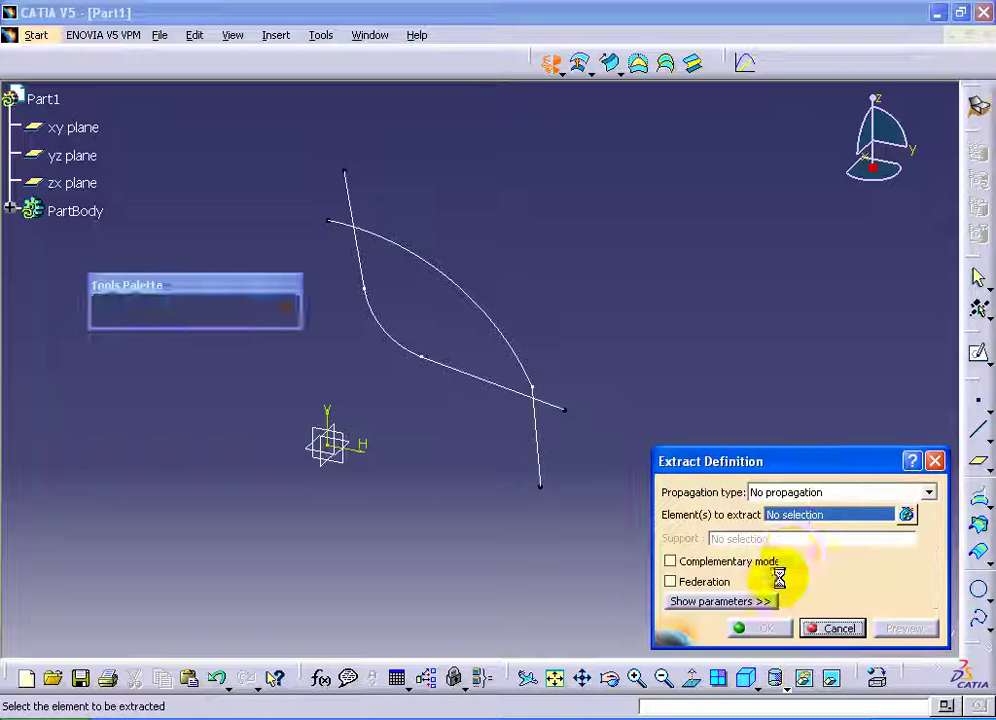
left_click(815, 492)
left_click(805, 509)
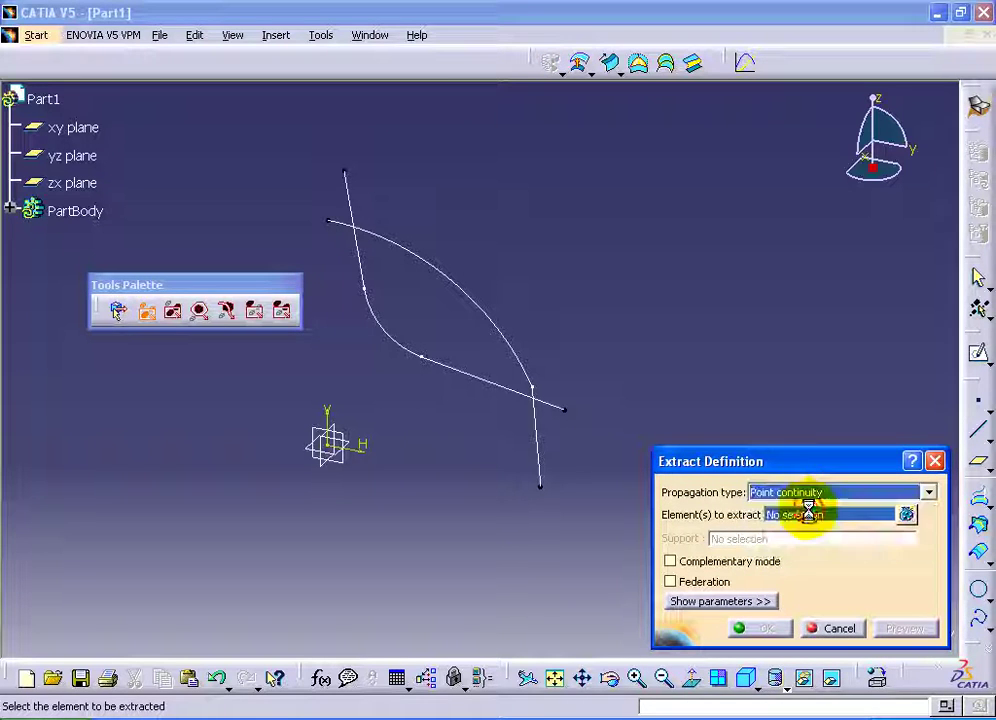
left_click(549, 465)
left_click(764, 628)
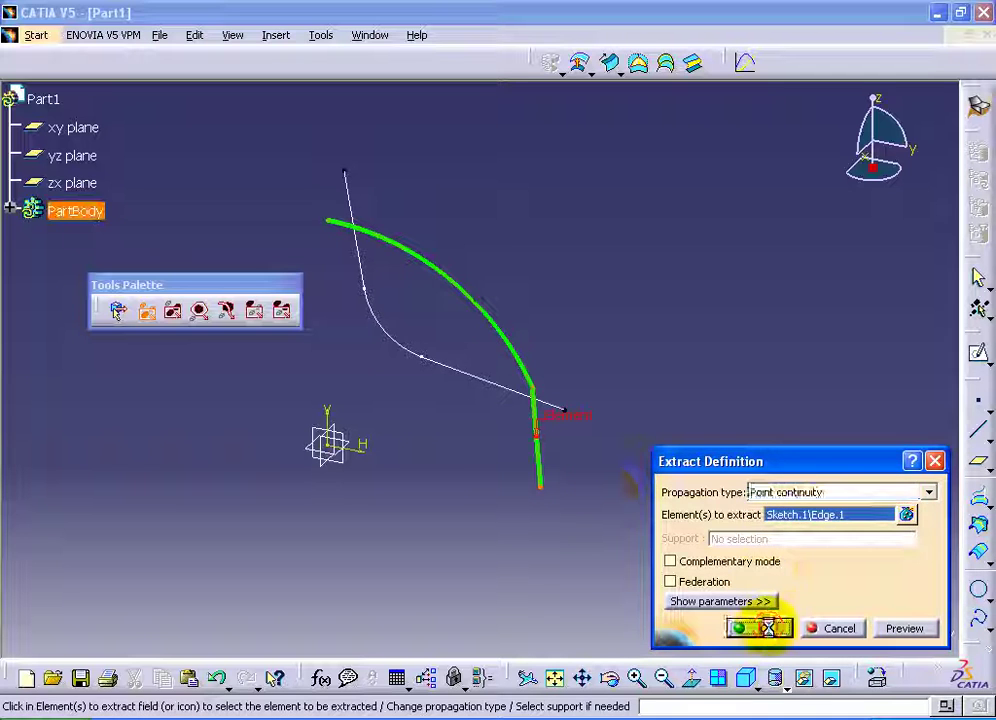
Step: Revolve the profile about the Z Axis with angles of 90° each way
right_click(856, 529)
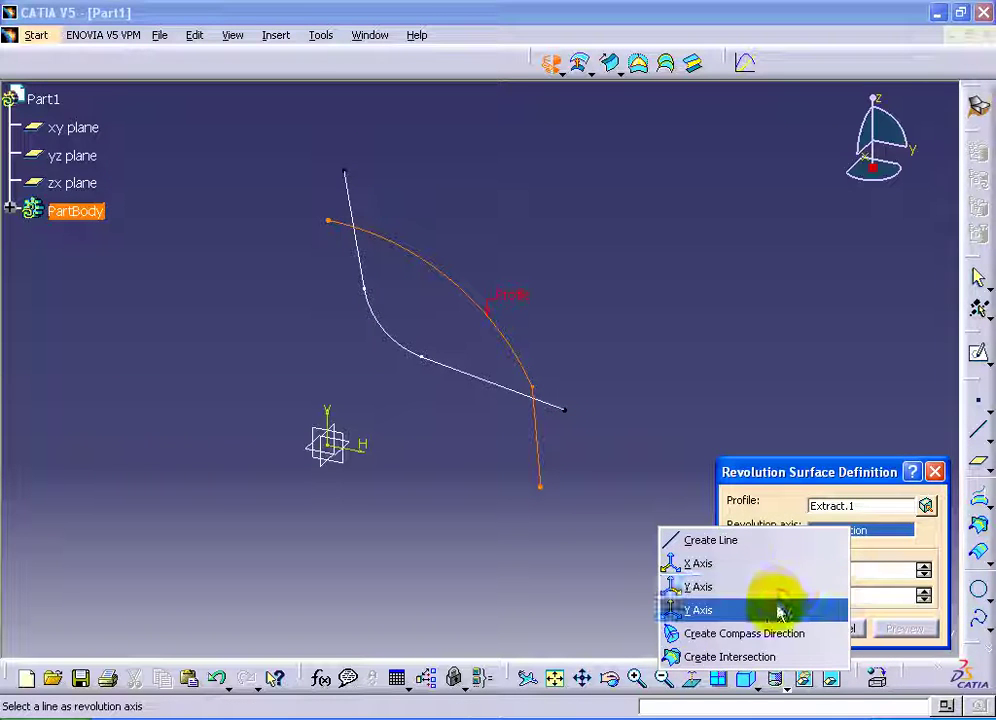
left_click(777, 604)
double_click(824, 572)
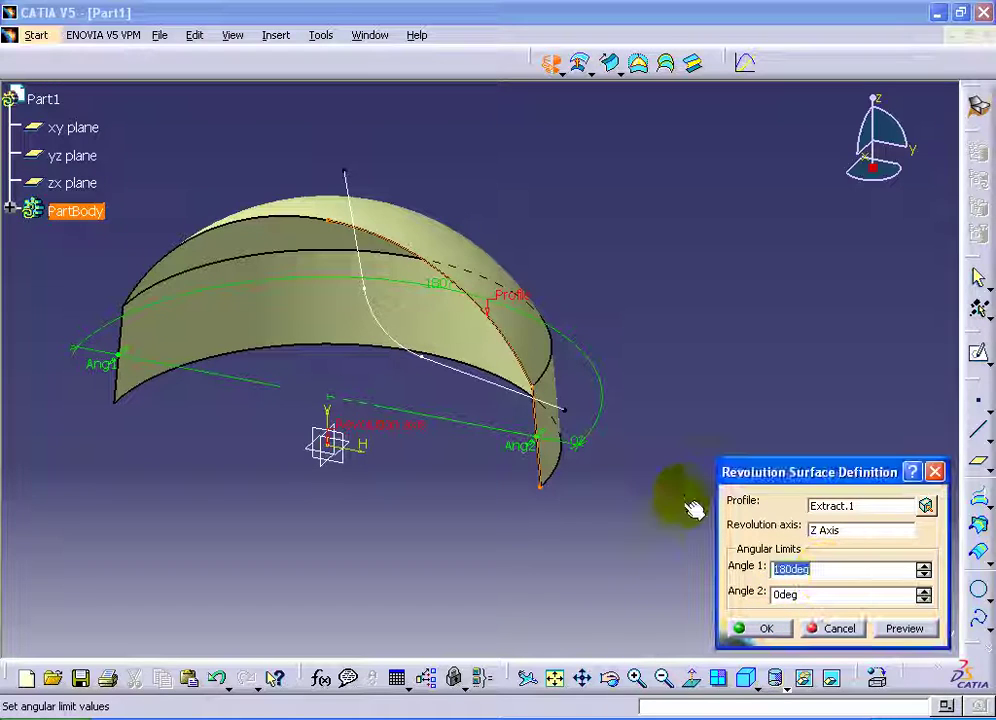
type("90")
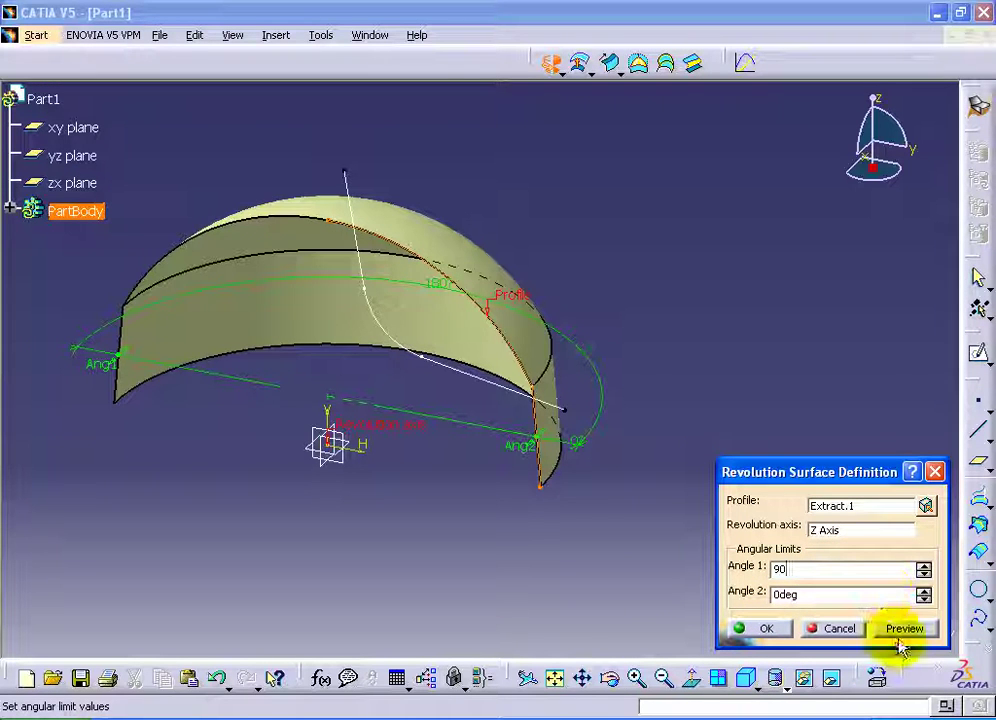
left_click(903, 628)
double_click(822, 595)
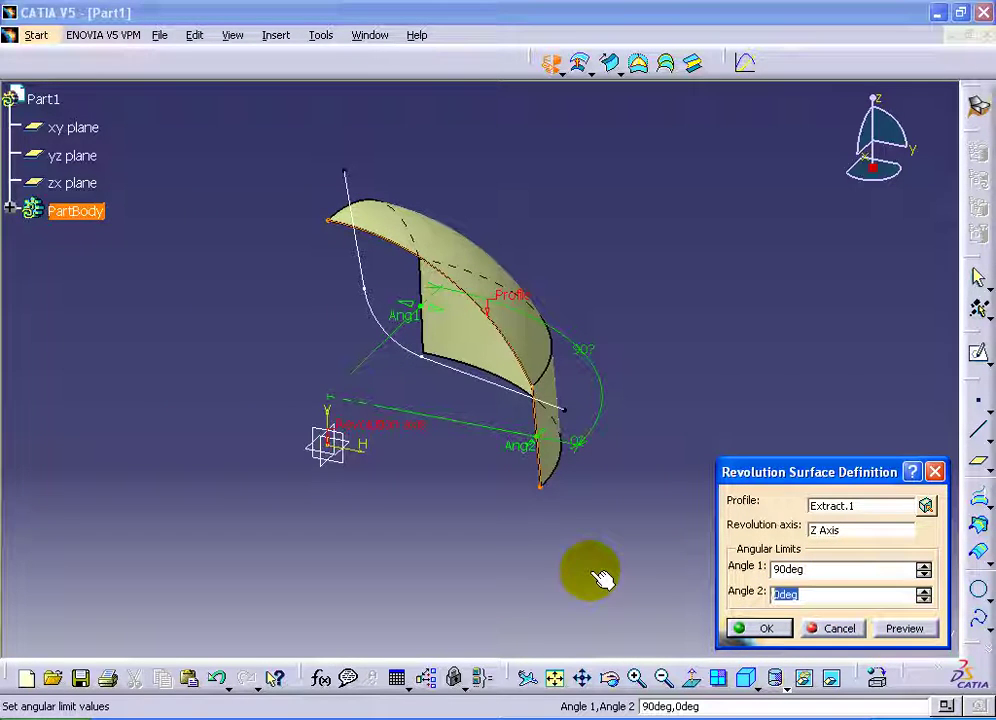
left_click(904, 628)
left_click(521, 407)
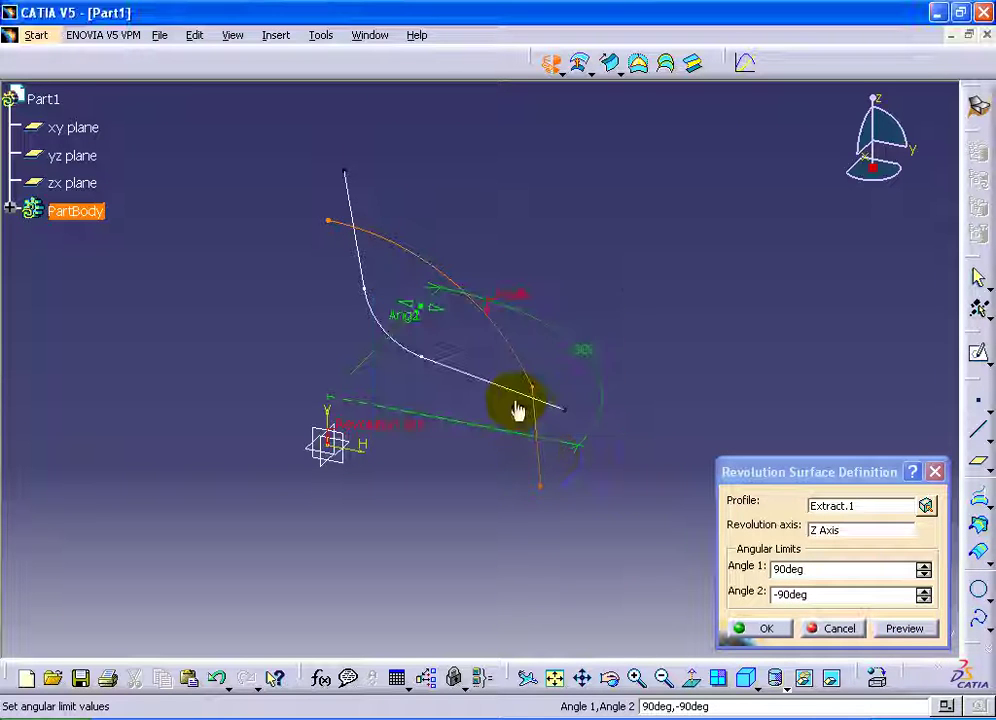
double_click(814, 594)
type("90")
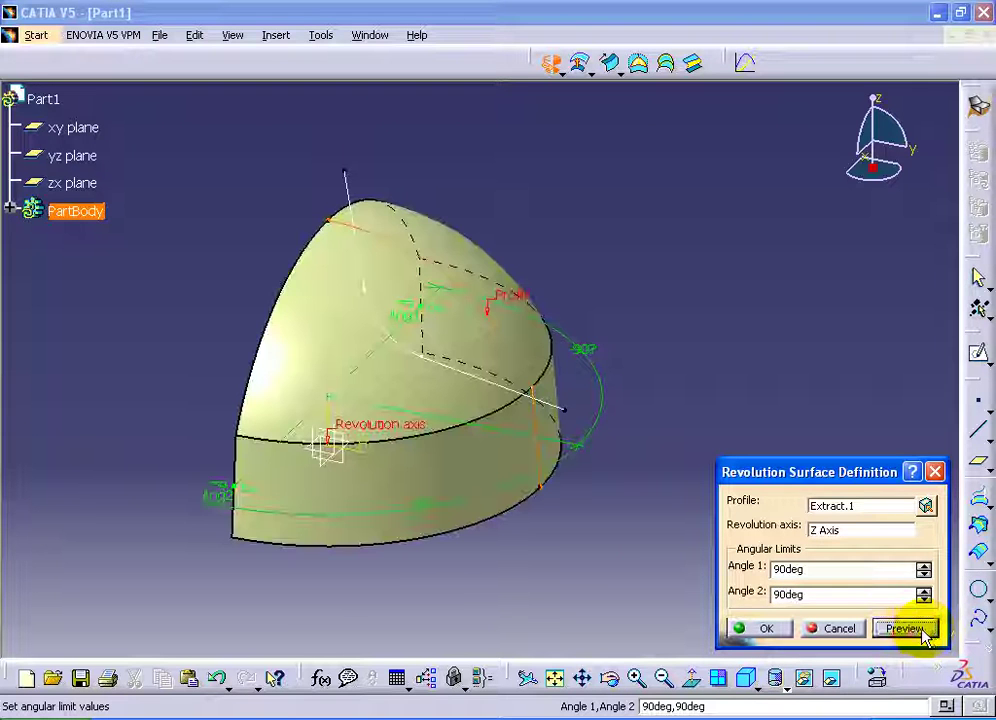
left_click(762, 628)
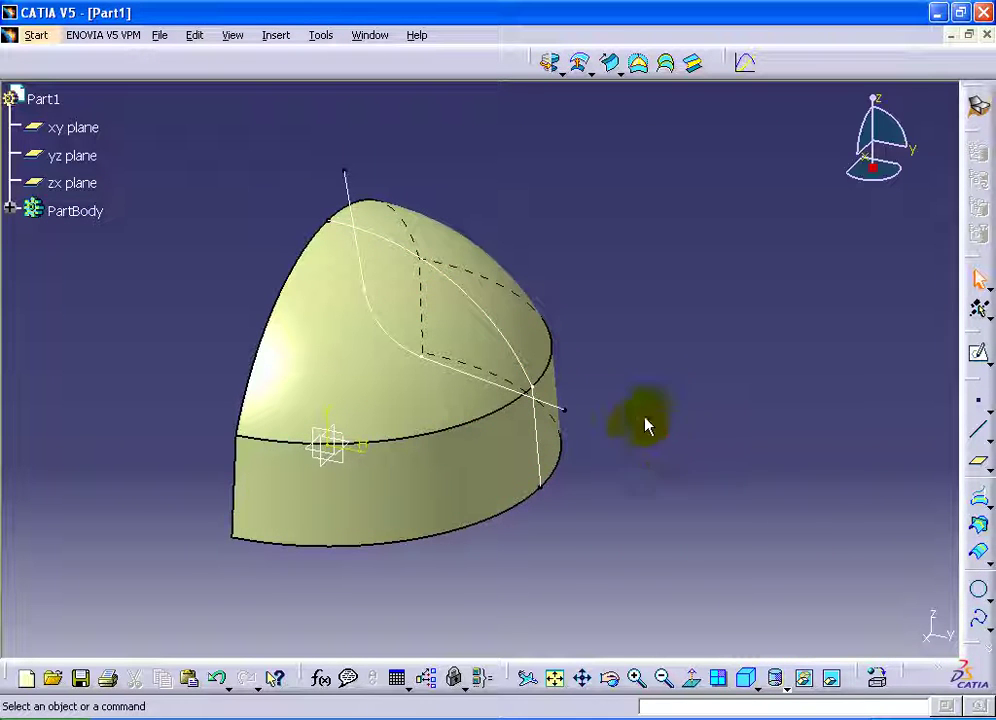
Step: Extrude an extracted dome edge along X with limits of 96 mm and 66 mm
middle_click_drag(645, 425, 650, 422)
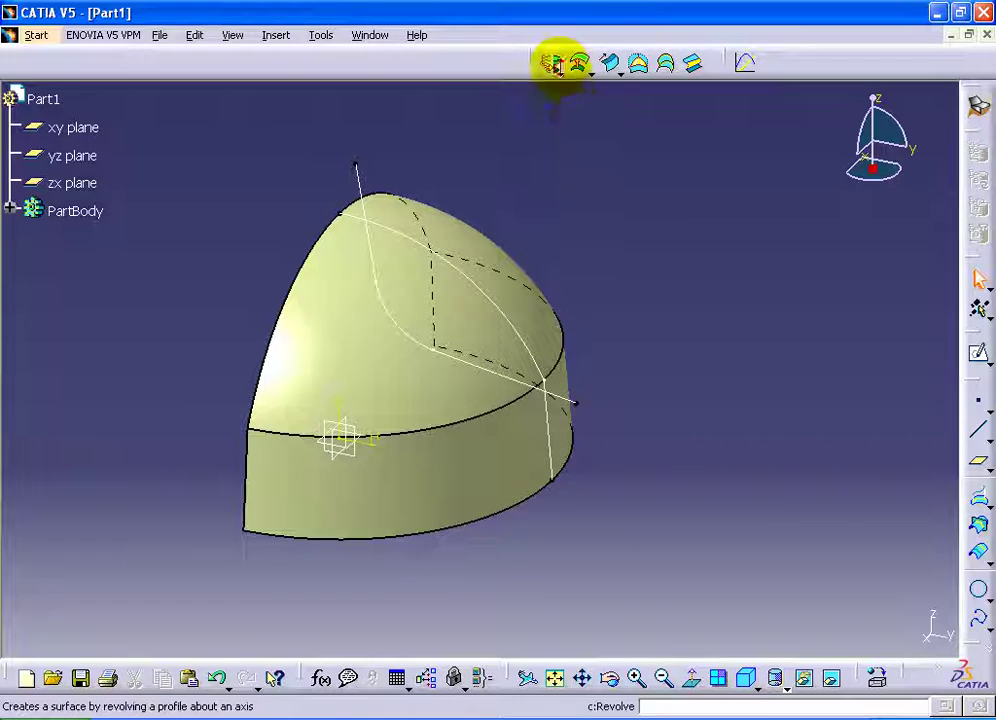
left_click(575, 110)
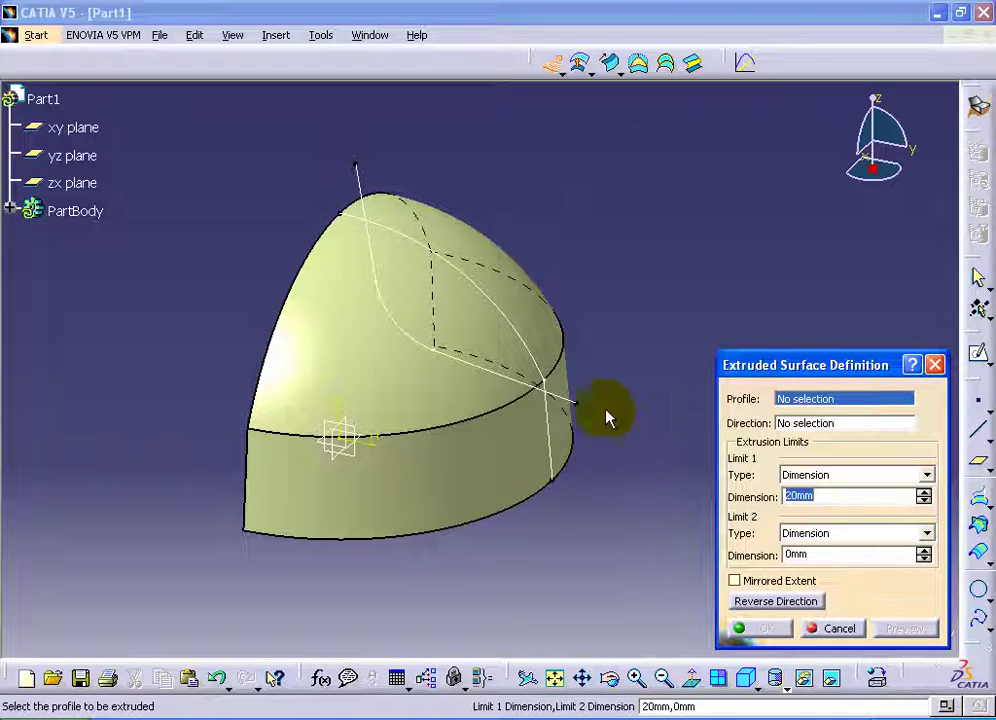
right_click(828, 400)
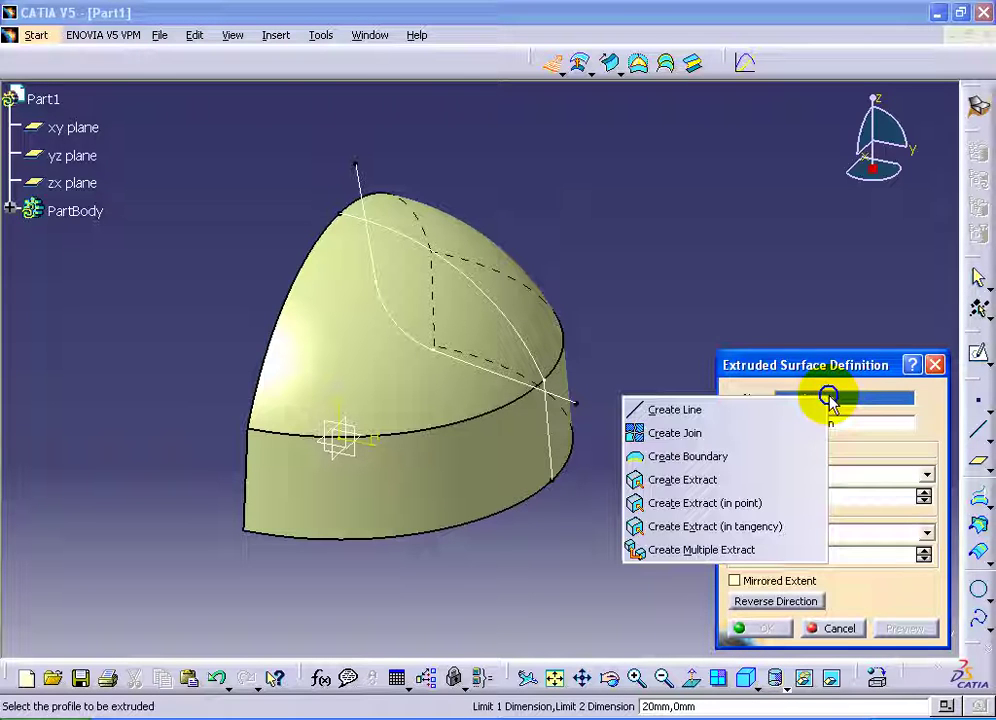
left_click(765, 530)
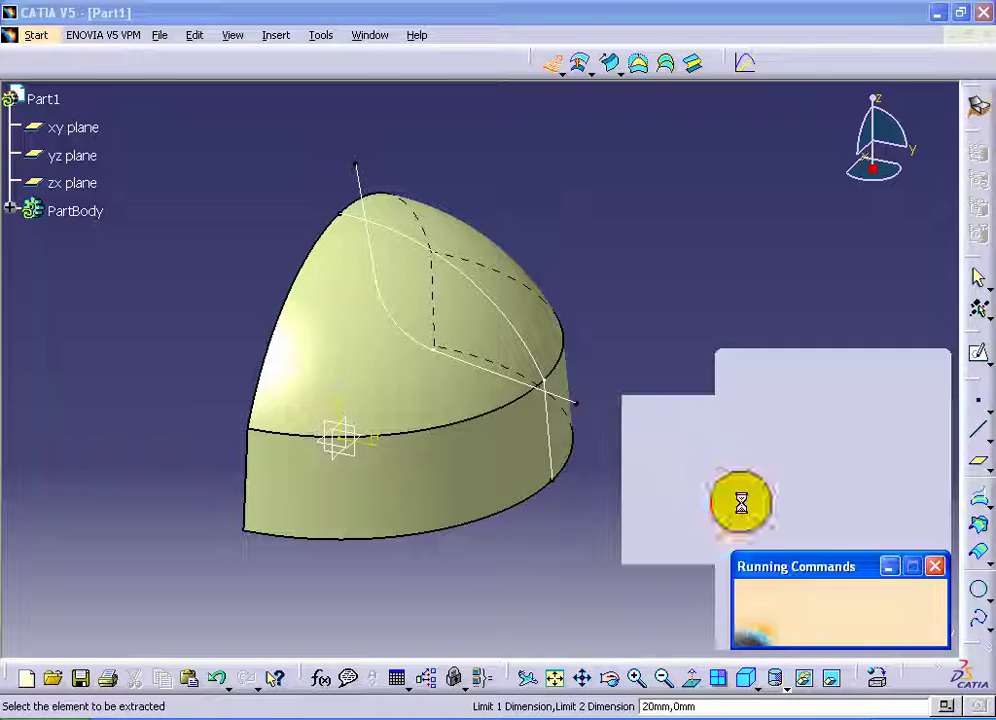
left_click(571, 404)
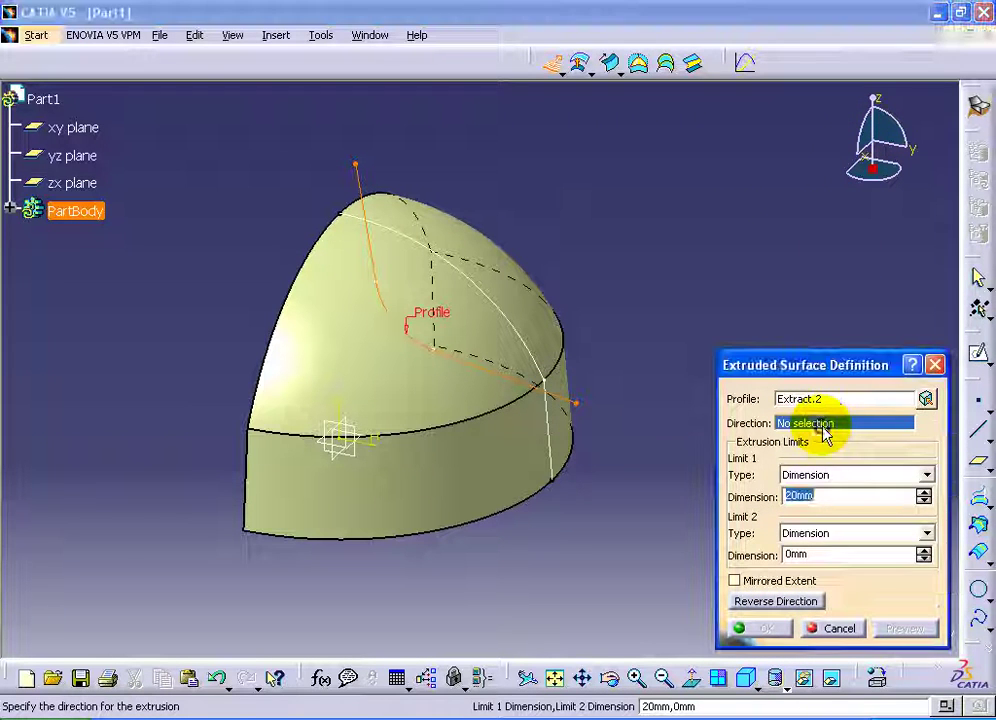
right_click(823, 425)
left_click(850, 496)
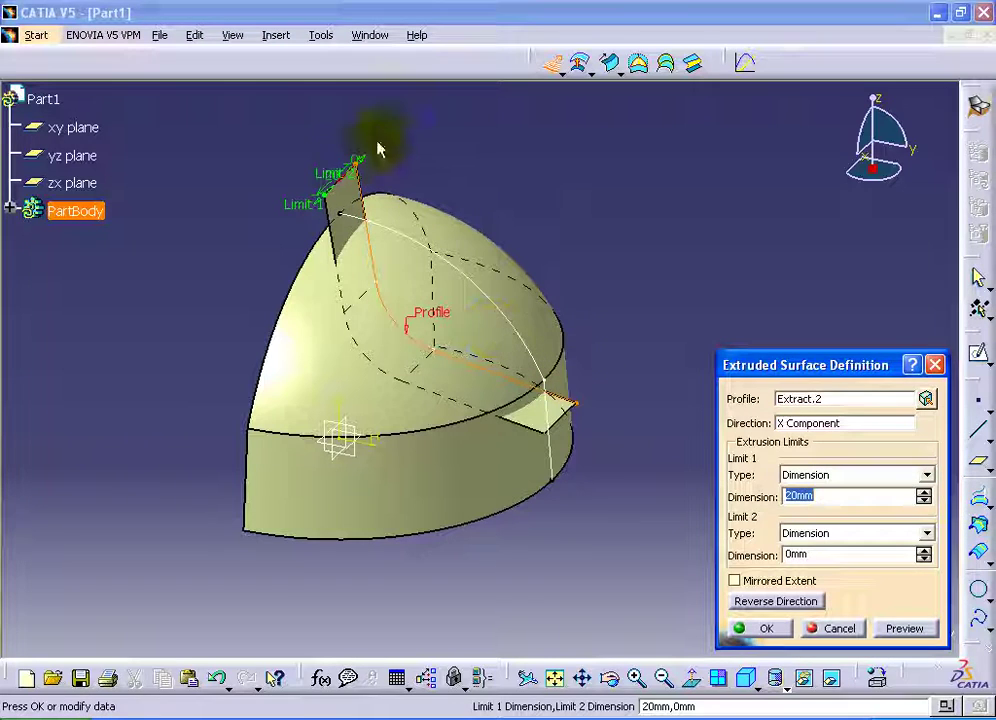
left_click_drag(368, 165, 502, 84)
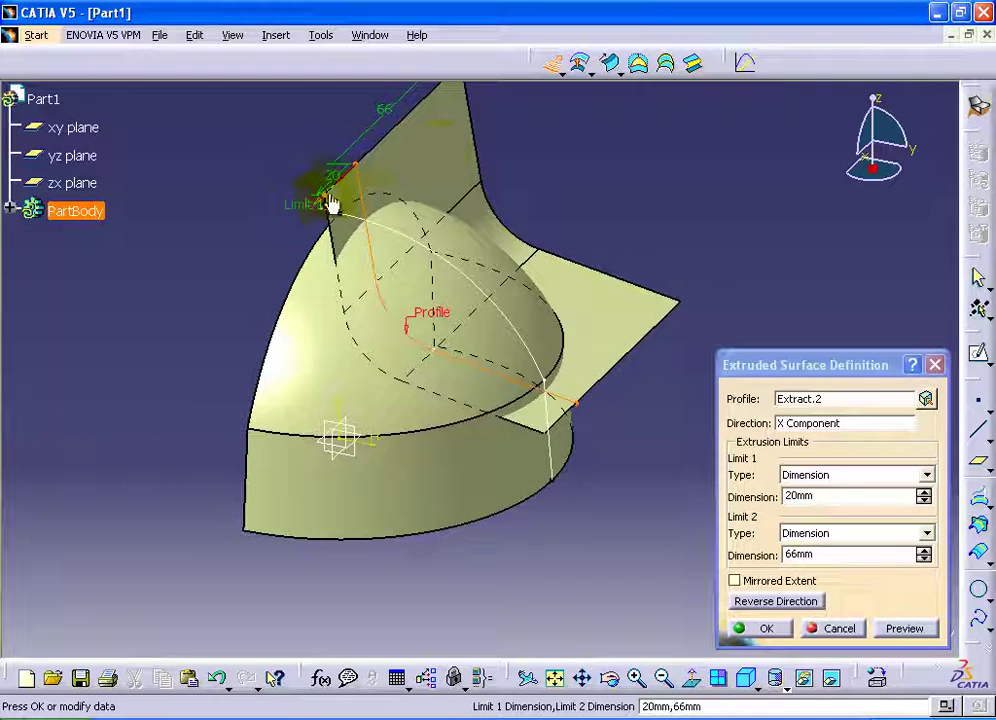
mouse_move(308, 212)
left_mouse_down()
mouse_move(231, 296)
mouse_move(278, 351)
left_mouse_up()
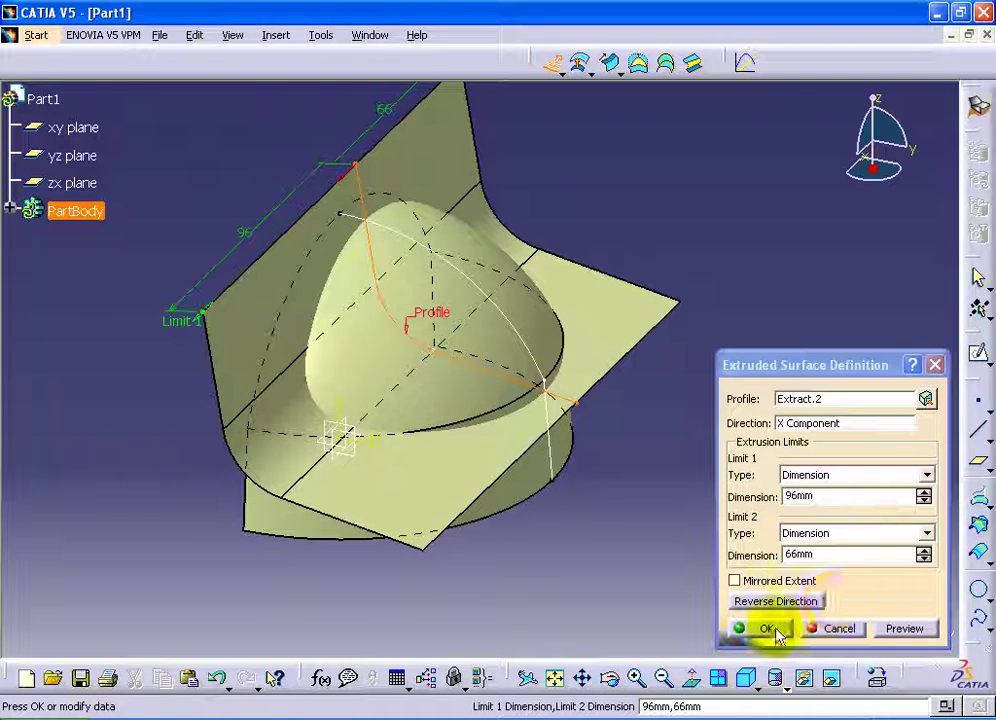
left_click(766, 628)
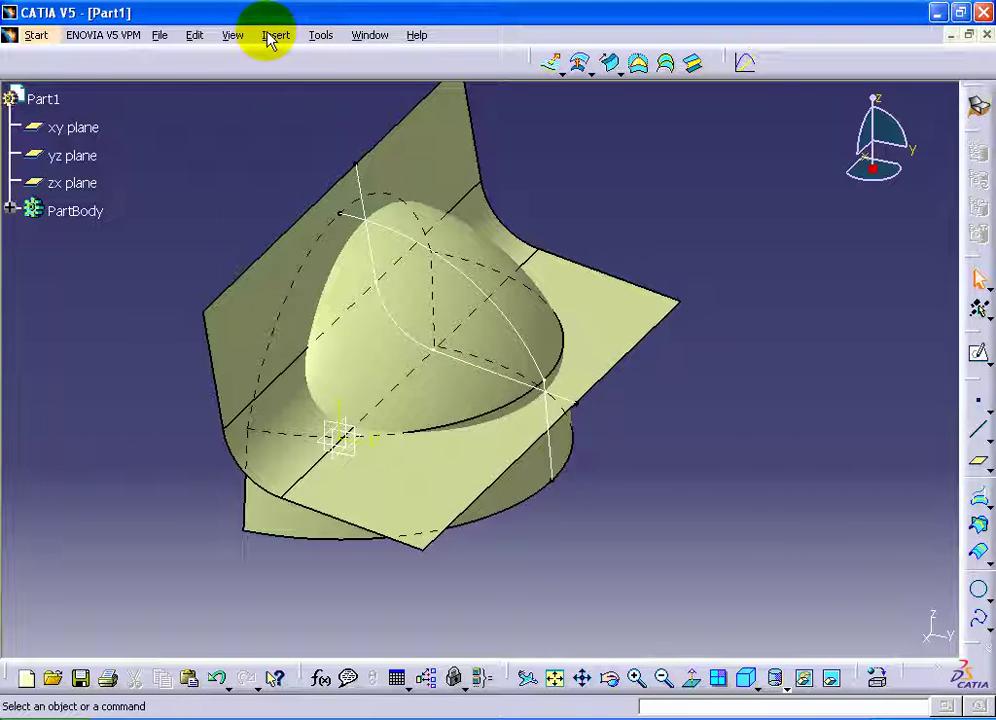
Step: Trim the extruded surface and the revolved dome against each other, then inspect the trimmed shell
left_click(275, 35)
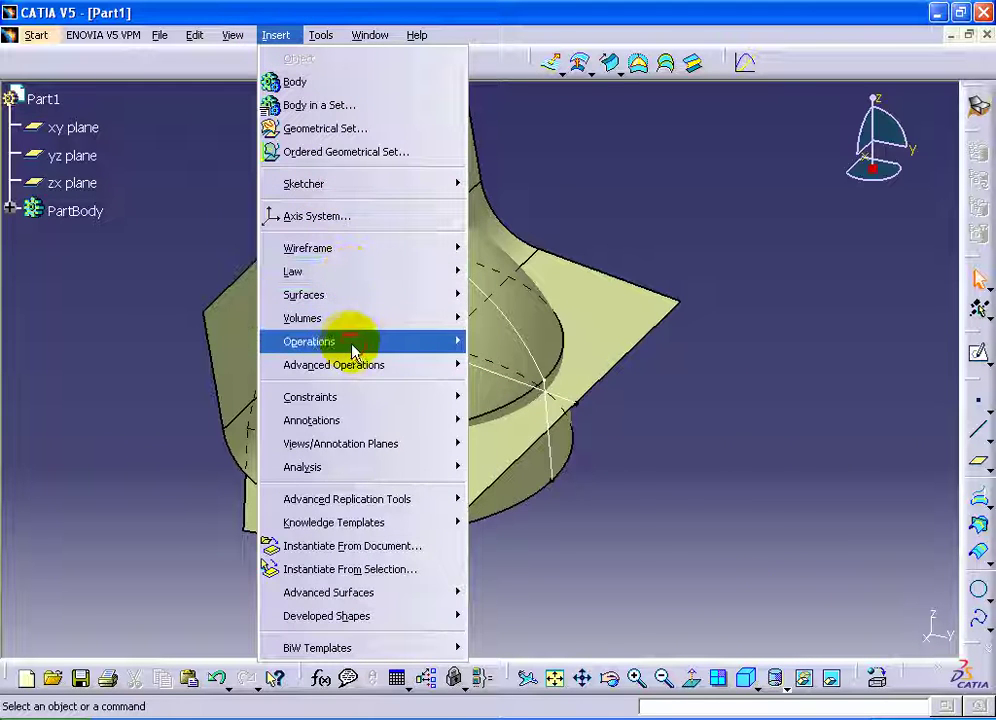
mouse_move(309, 341)
left_click(549, 258)
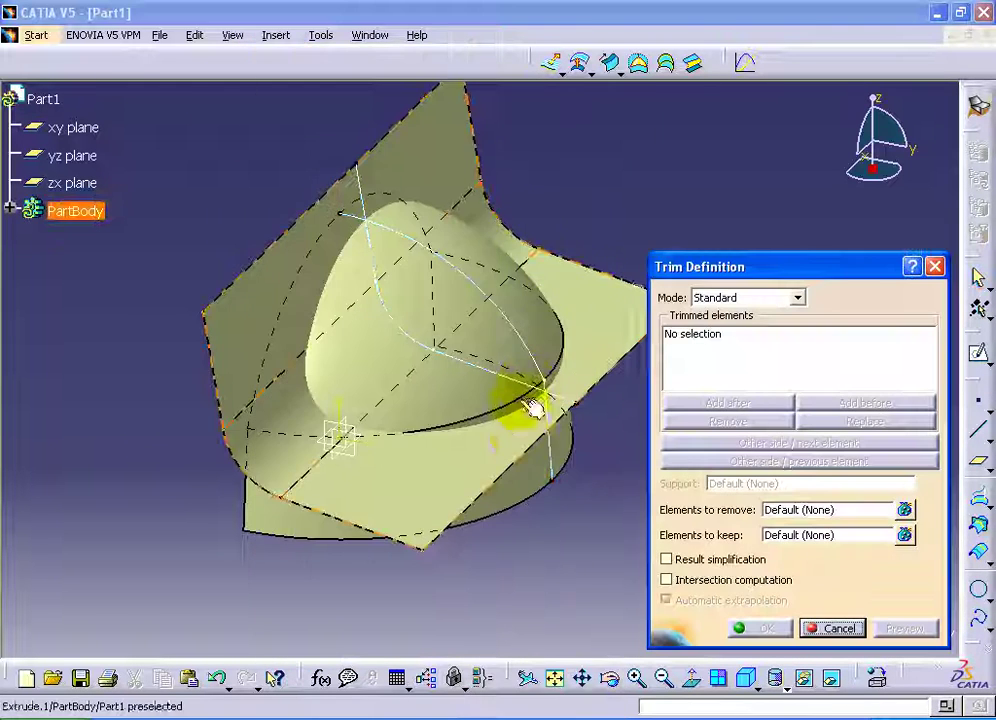
middle_click_drag(533, 408, 467, 389)
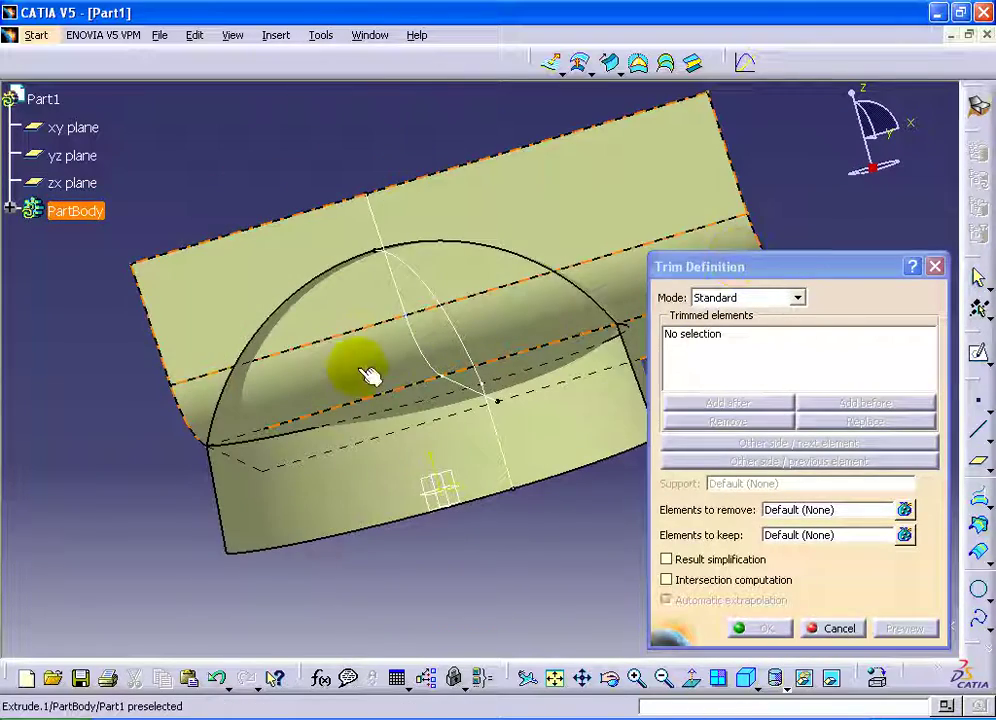
left_click(370, 374)
left_click(389, 485)
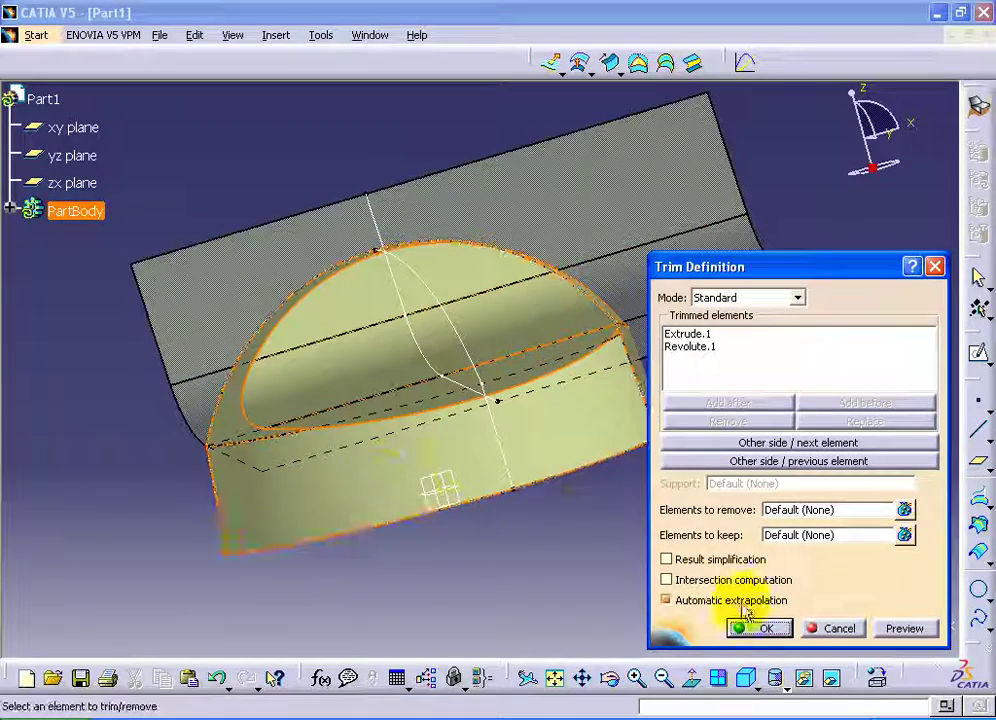
left_click(750, 626)
mouse_move(678, 271)
middle_mouse_down()
mouse_move(438, 490)
mouse_move(433, 438)
mouse_move(534, 265)
middle_mouse_up()
mouse_move(678, 358)
middle_mouse_down()
mouse_move(636, 396)
mouse_move(718, 398)
mouse_move(696, 349)
middle_mouse_up()
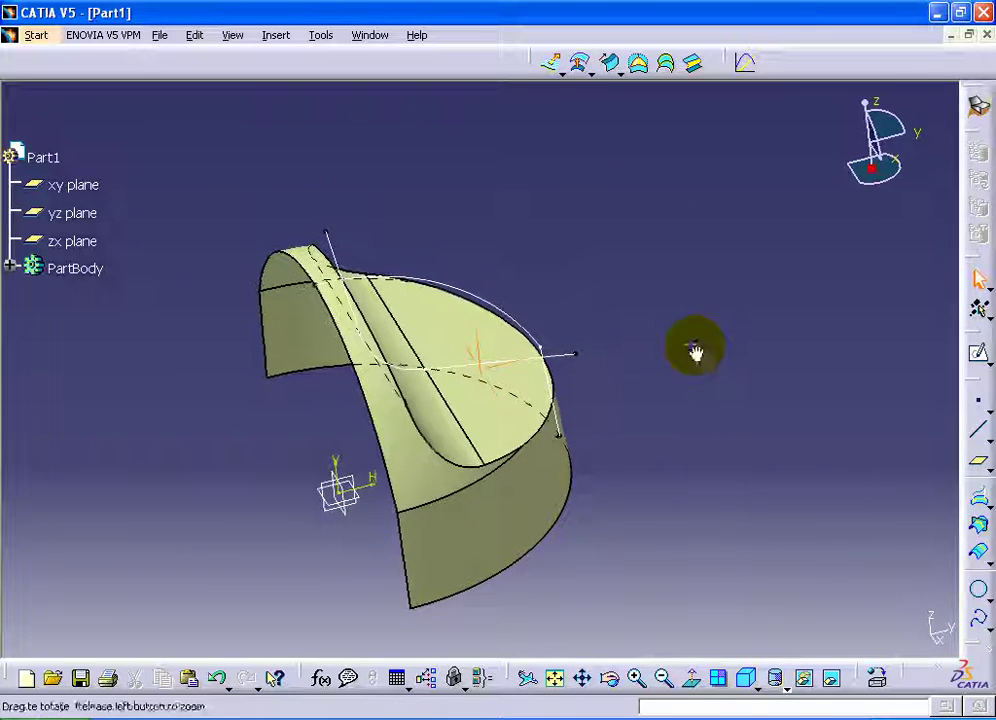
Step: Add a variable fillet on the lower and upper inner edges with 20 mm and 10 mm point radii
left_click(272, 36)
mouse_move(309, 341)
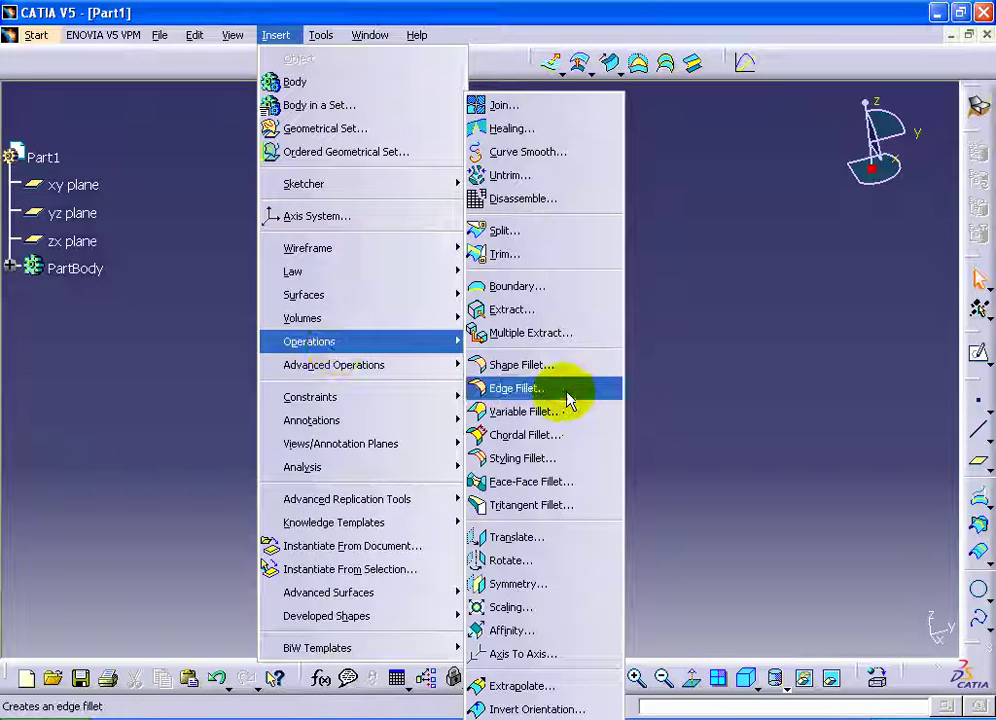
left_click(553, 411)
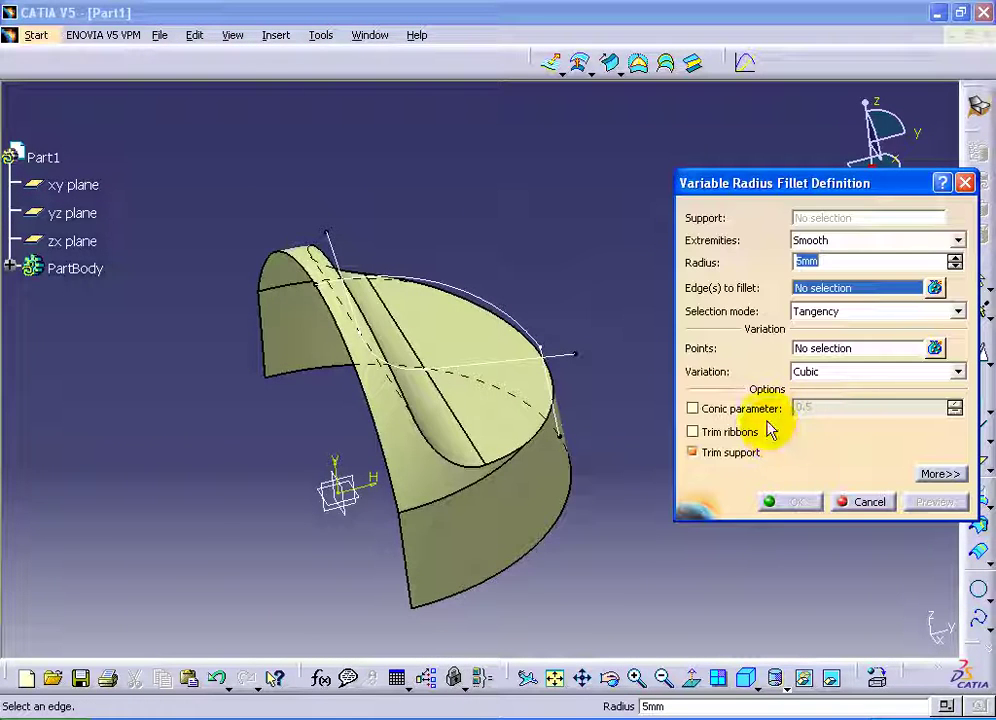
middle_click_drag(544, 411, 519, 320)
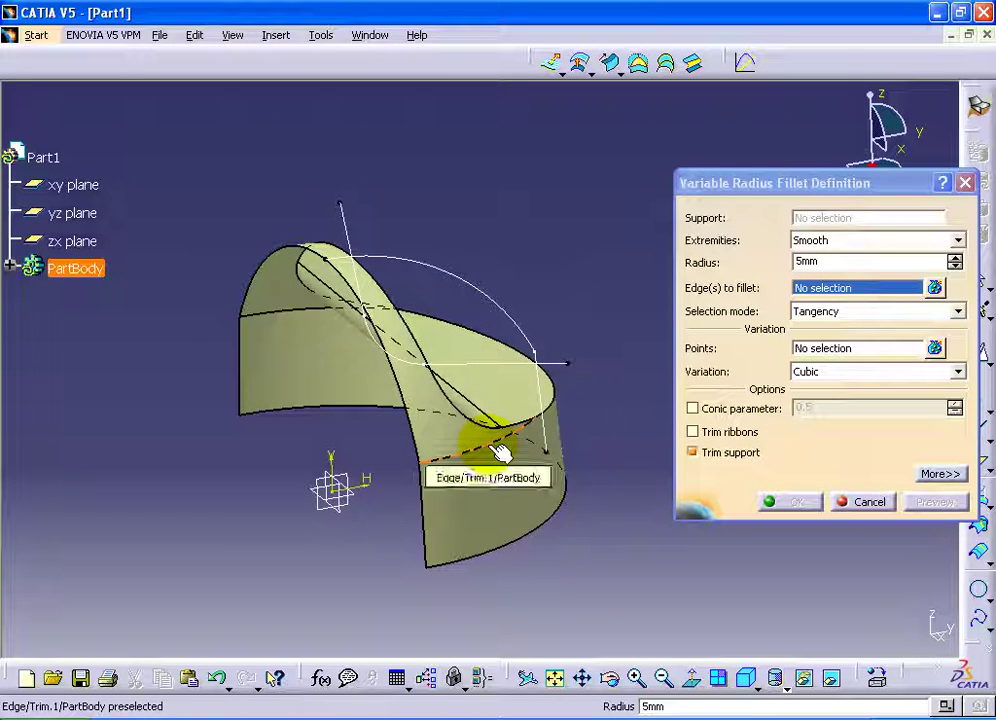
double_click(800, 262)
type("10")
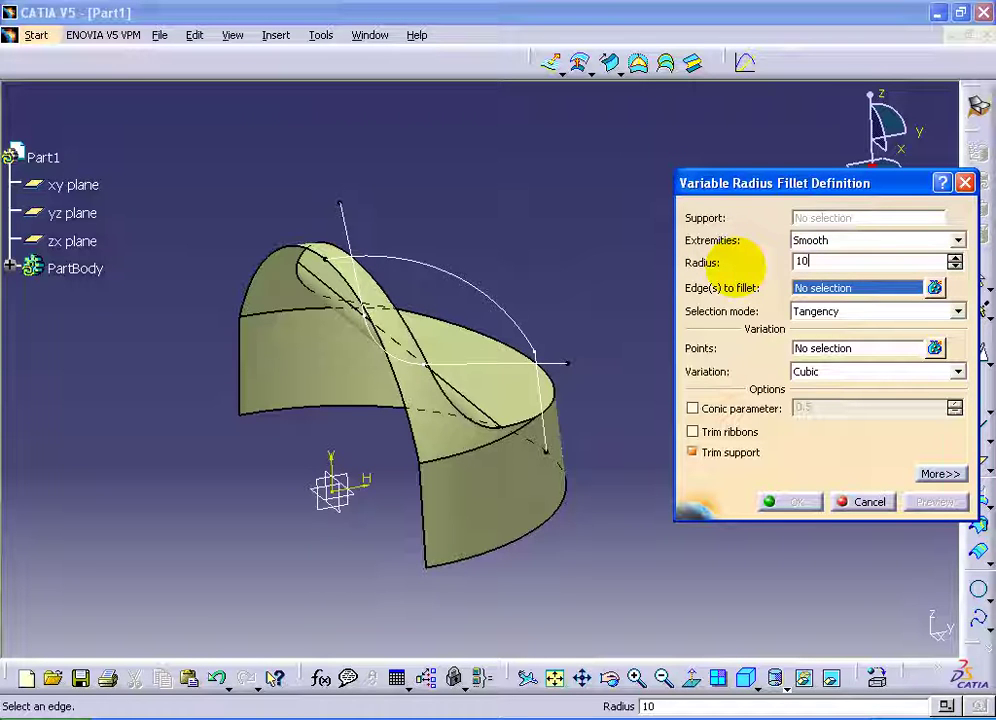
left_click(459, 456)
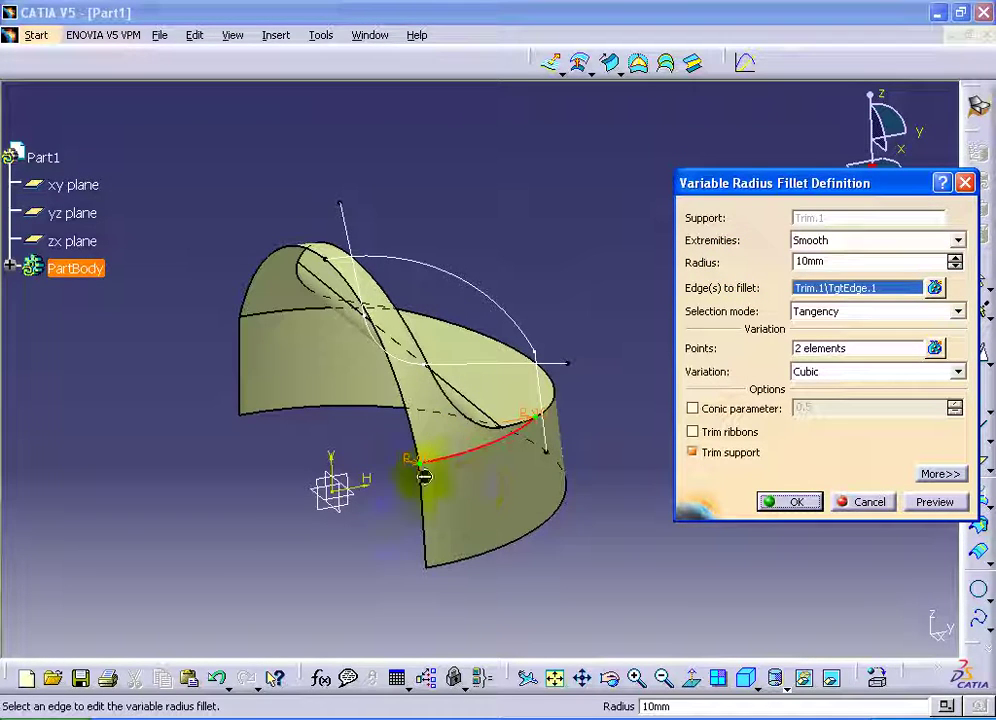
double_click(410, 464)
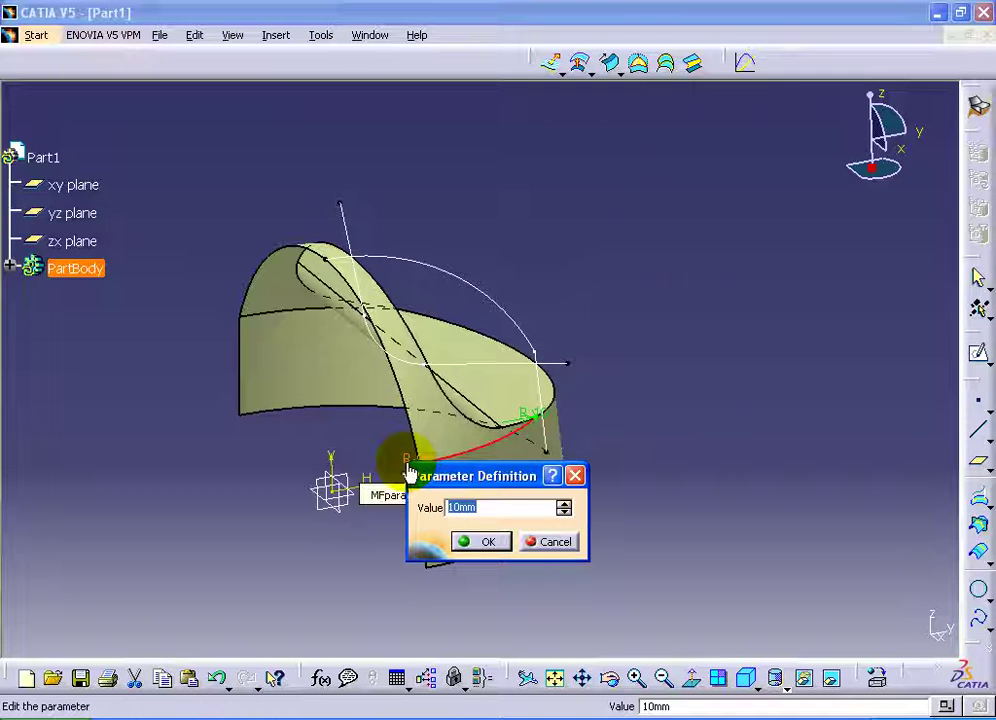
left_click(498, 546)
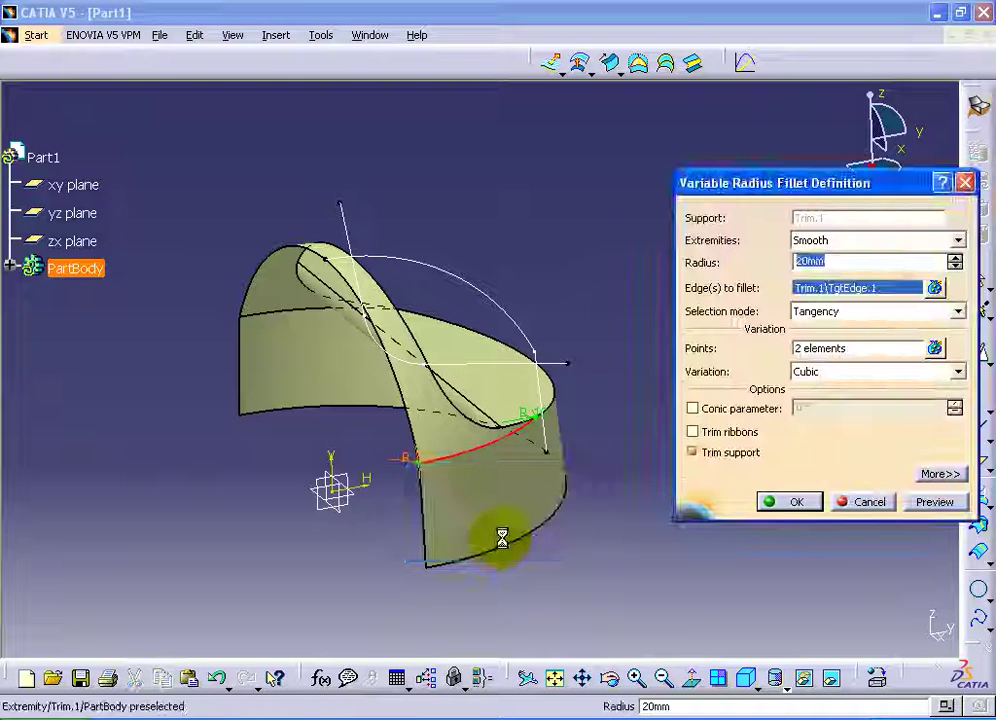
left_click(277, 316)
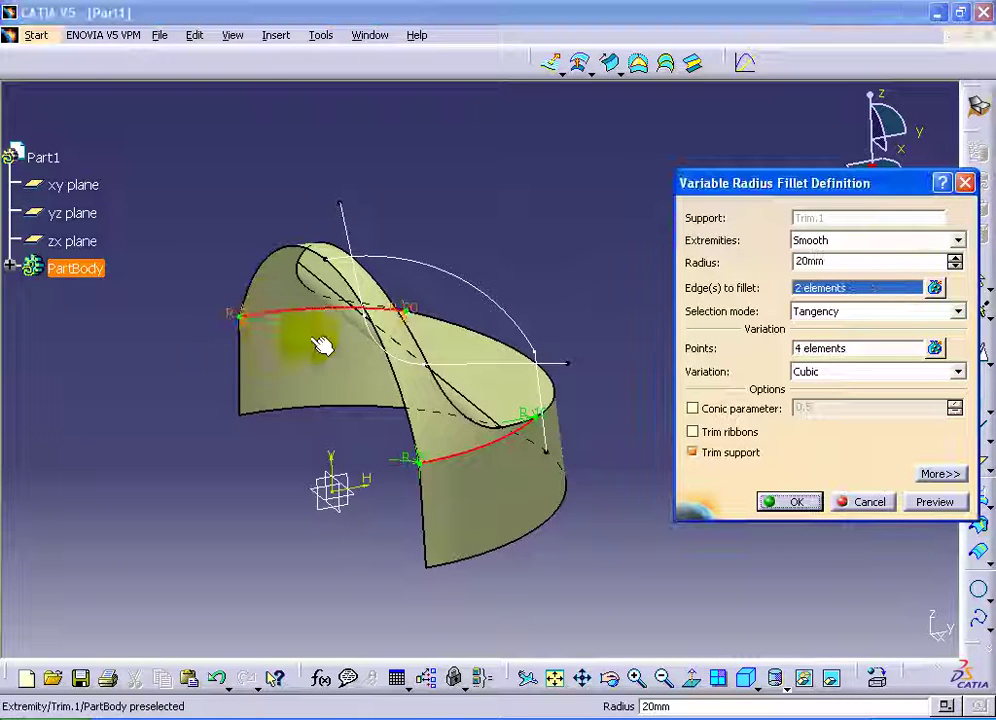
double_click(418, 313)
type("10")
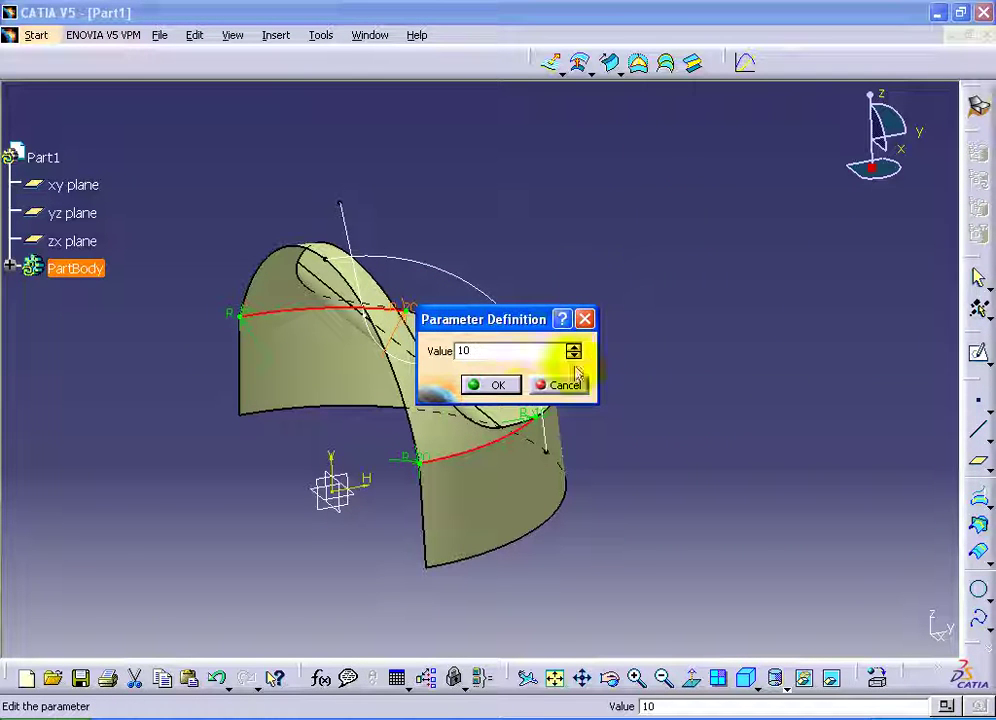
left_click(500, 385)
left_click(797, 502)
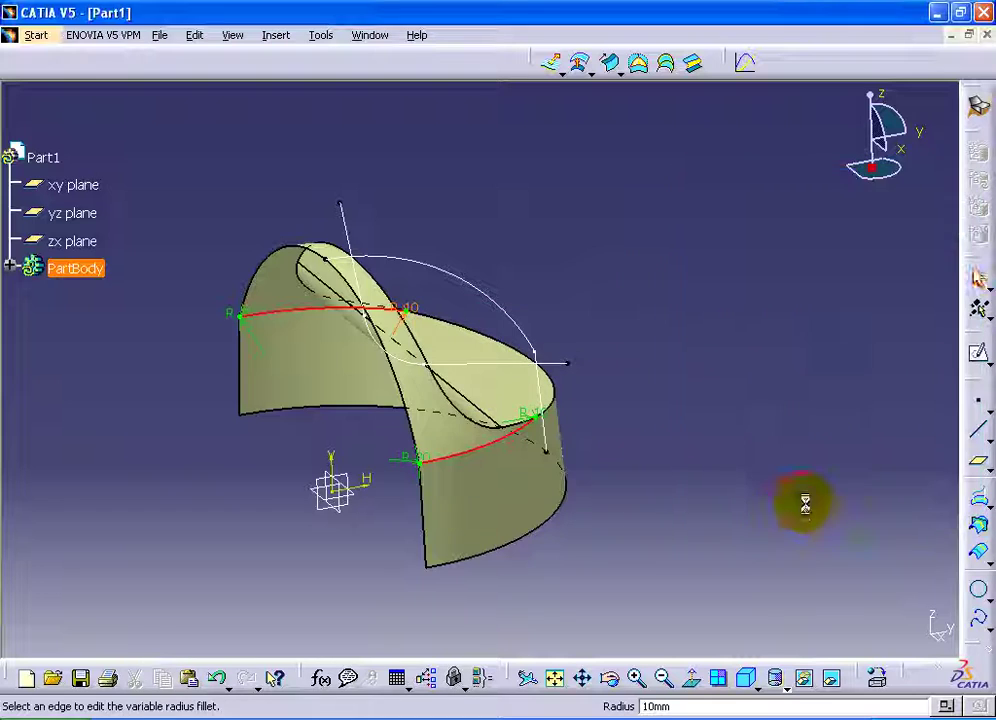
mouse_move(805, 505)
middle_mouse_down()
mouse_move(560, 506)
mouse_move(560, 538)
middle_mouse_up()
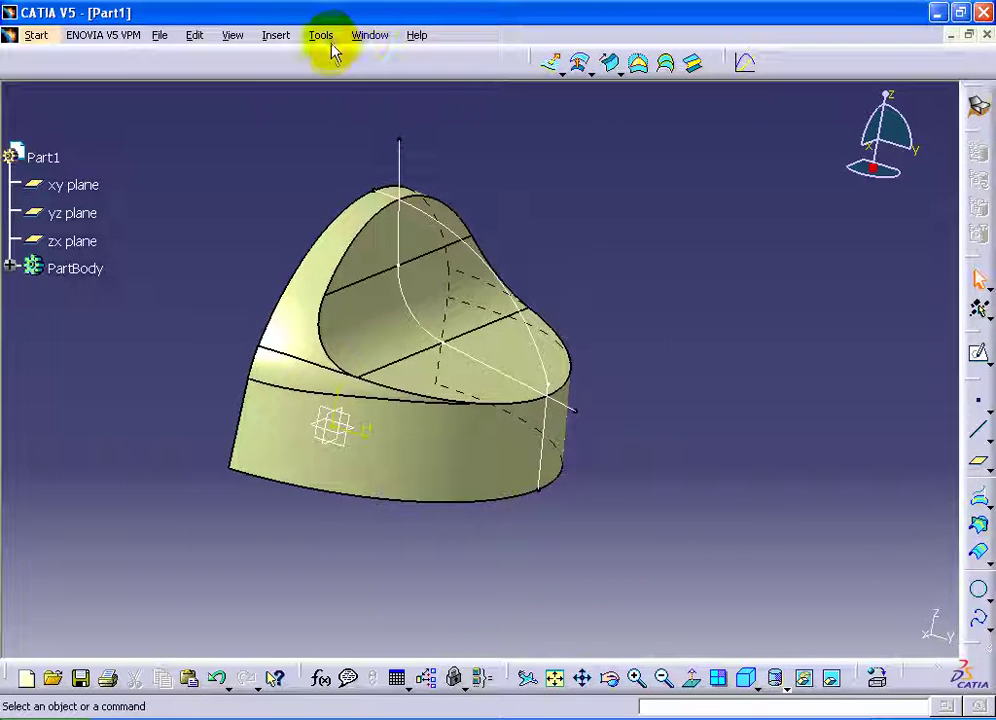
Step: Apply a 5 mm edge fillet to the rim of the scooped opening
left_click(285, 42)
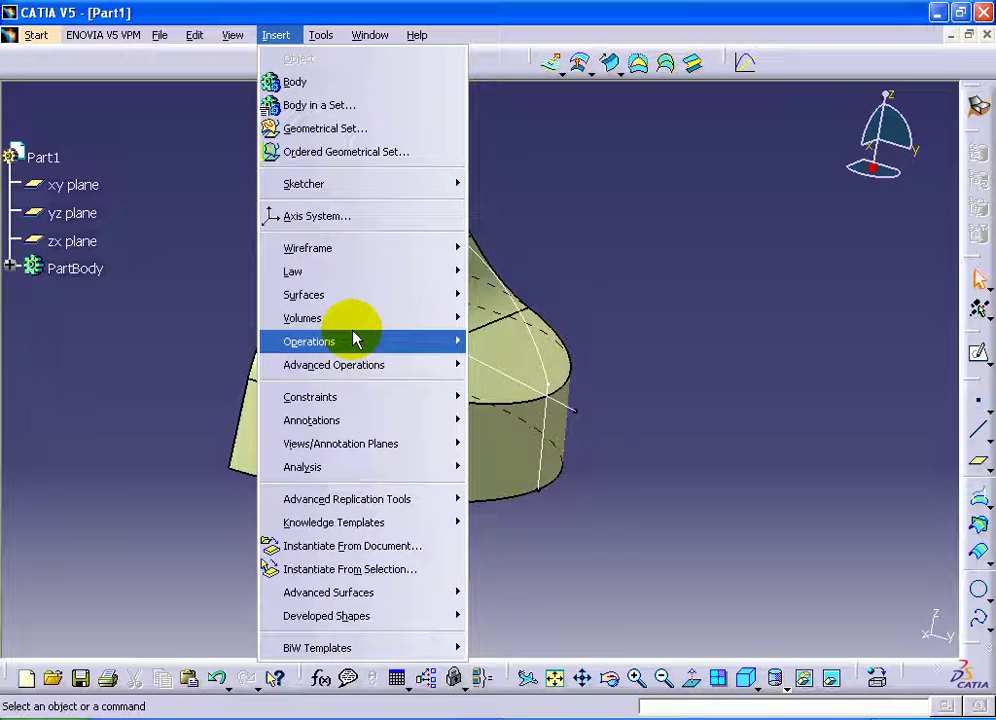
mouse_move(309, 341)
left_click(515, 385)
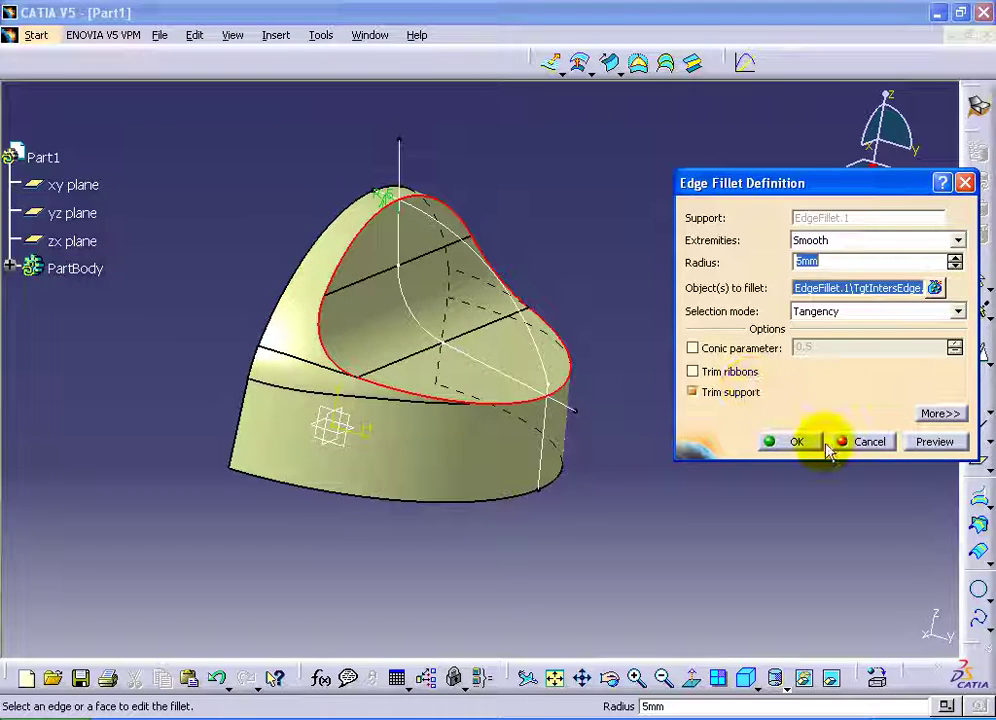
left_click(818, 442)
mouse_move(425, 416)
middle_mouse_down()
mouse_move(489, 464)
mouse_move(627, 413)
mouse_move(387, 196)
mouse_move(362, 271)
mouse_move(330, 150)
middle_mouse_up()
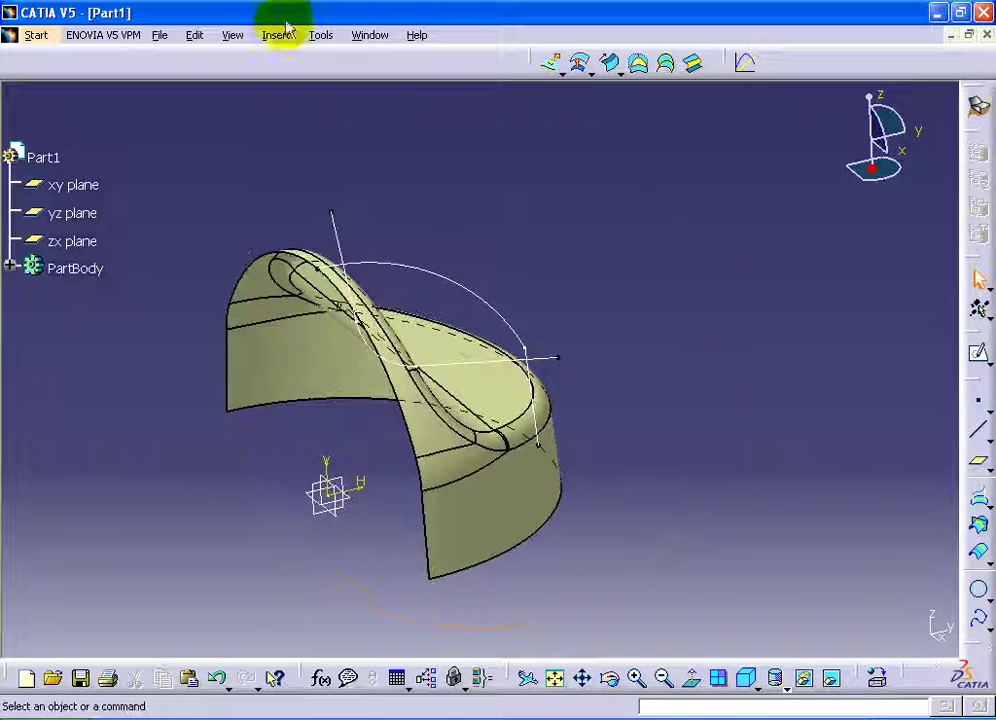
Step: Start a Symmetry across the zx plane, then cancel it because the wrong element was selected
left_click(276, 36)
mouse_move(309, 341)
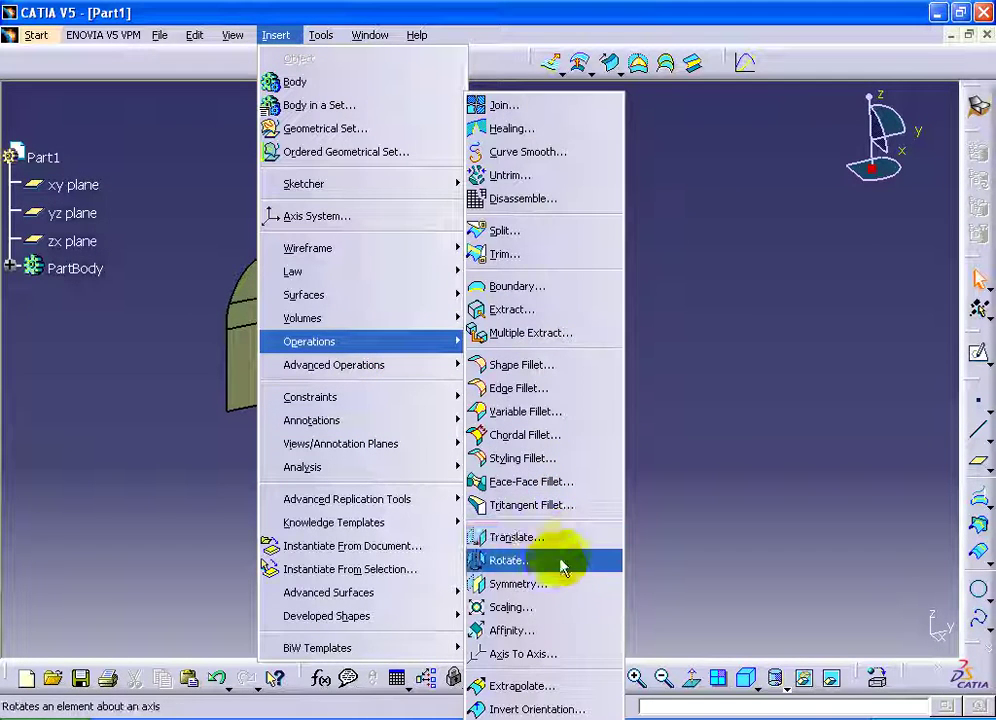
left_click(556, 584)
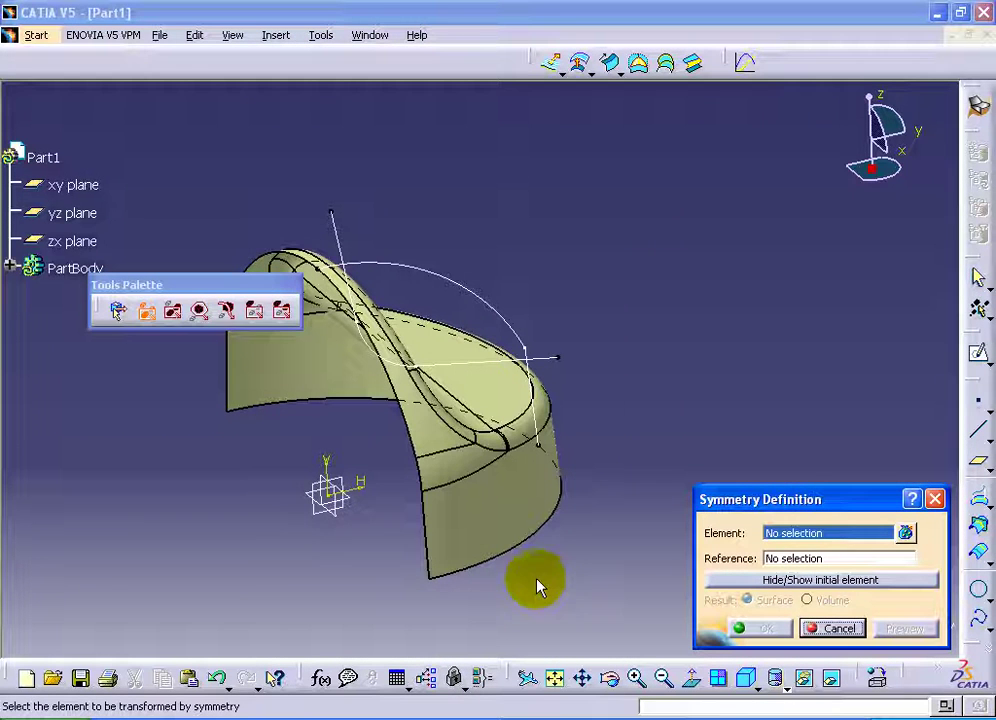
left_click(345, 524)
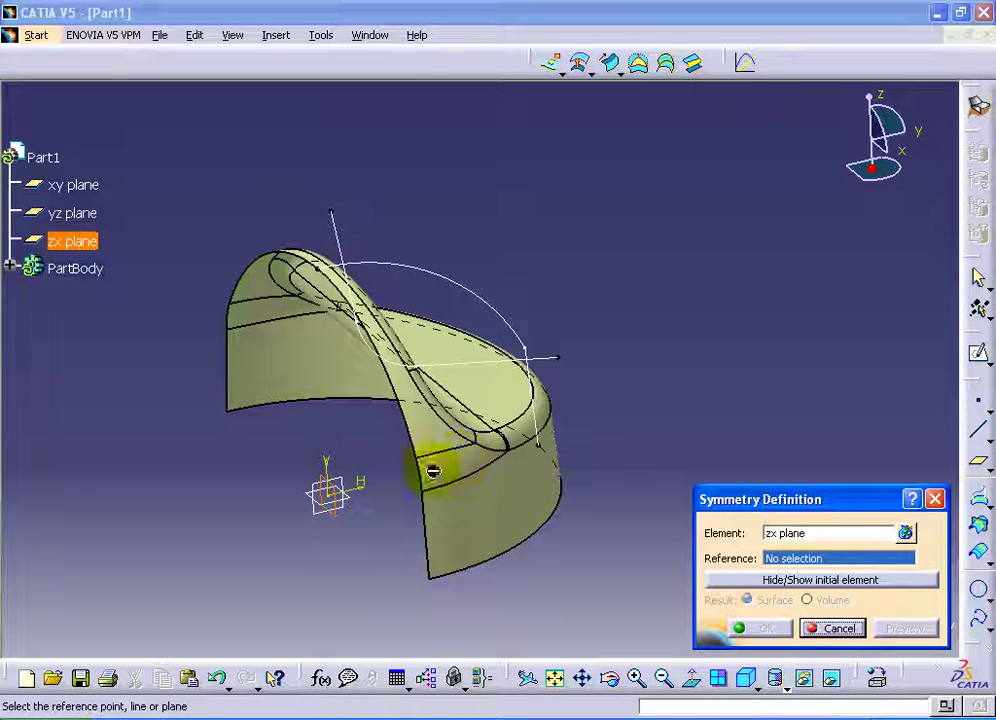
left_click(14, 270)
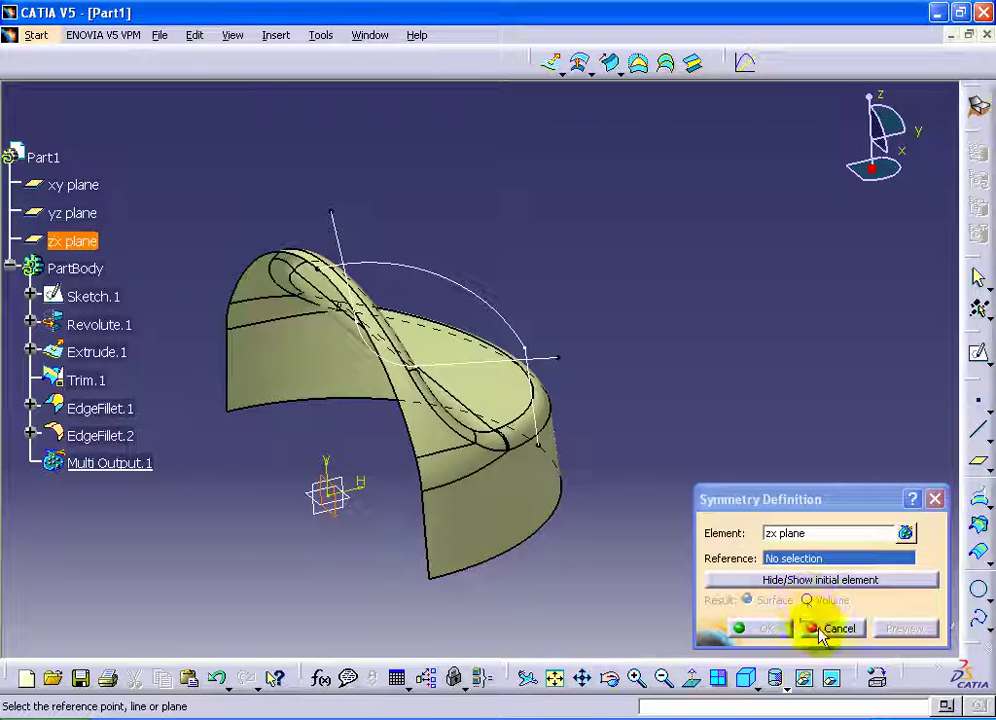
left_click(818, 632)
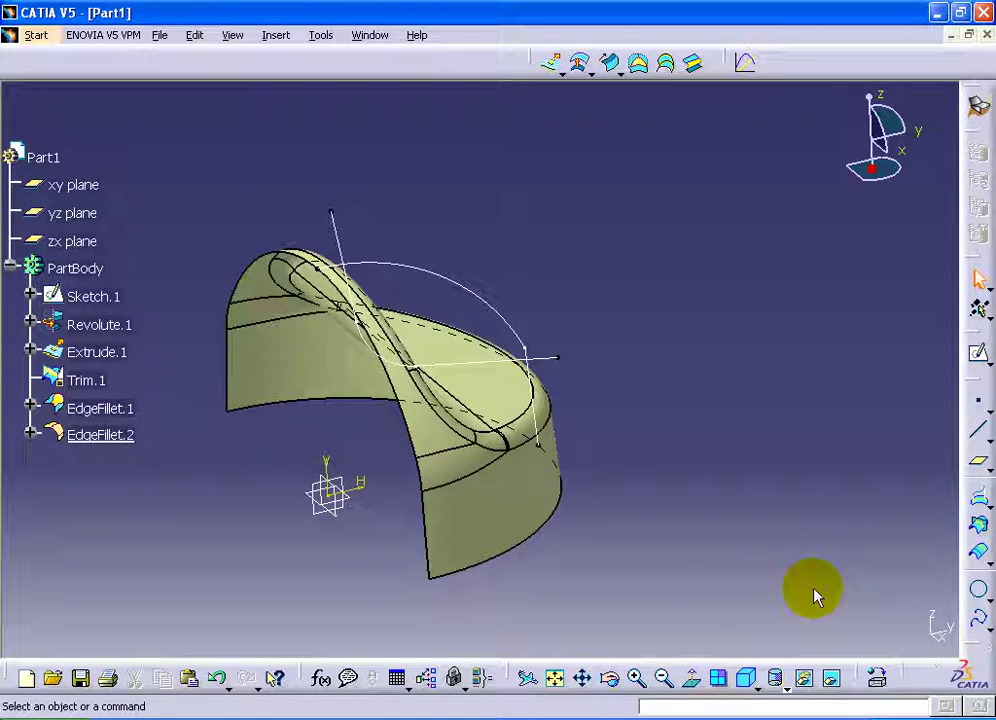
Step: Try mirroring the whole PartBody across the zx plane, then cancel after the update error
left_click(93, 270)
left_click(270, 38)
mouse_move(309, 341)
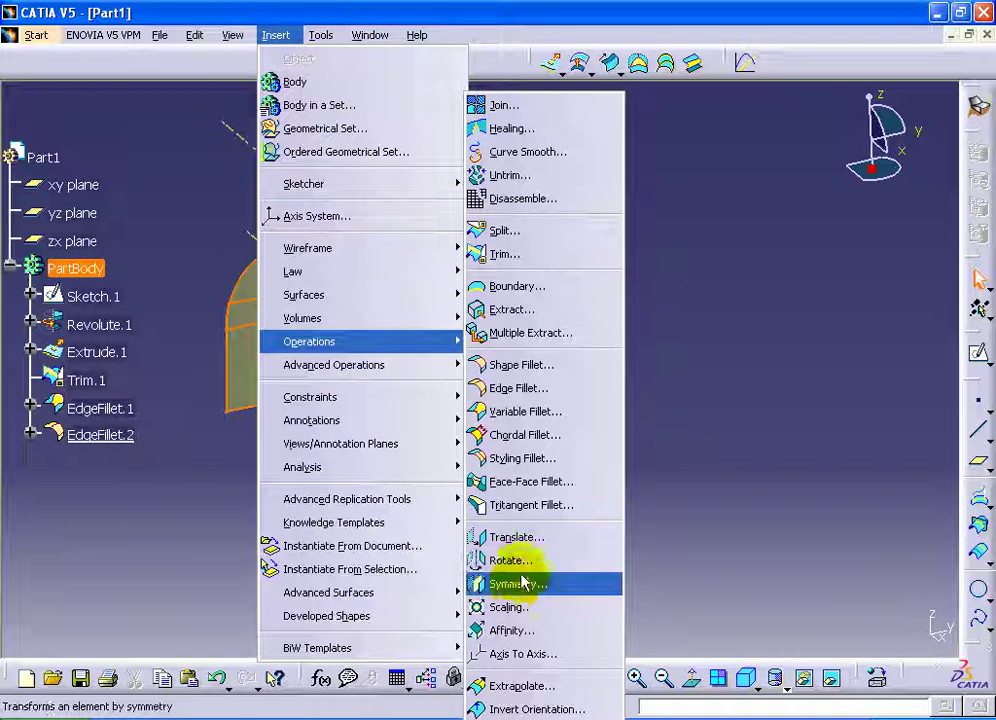
left_click(506, 584)
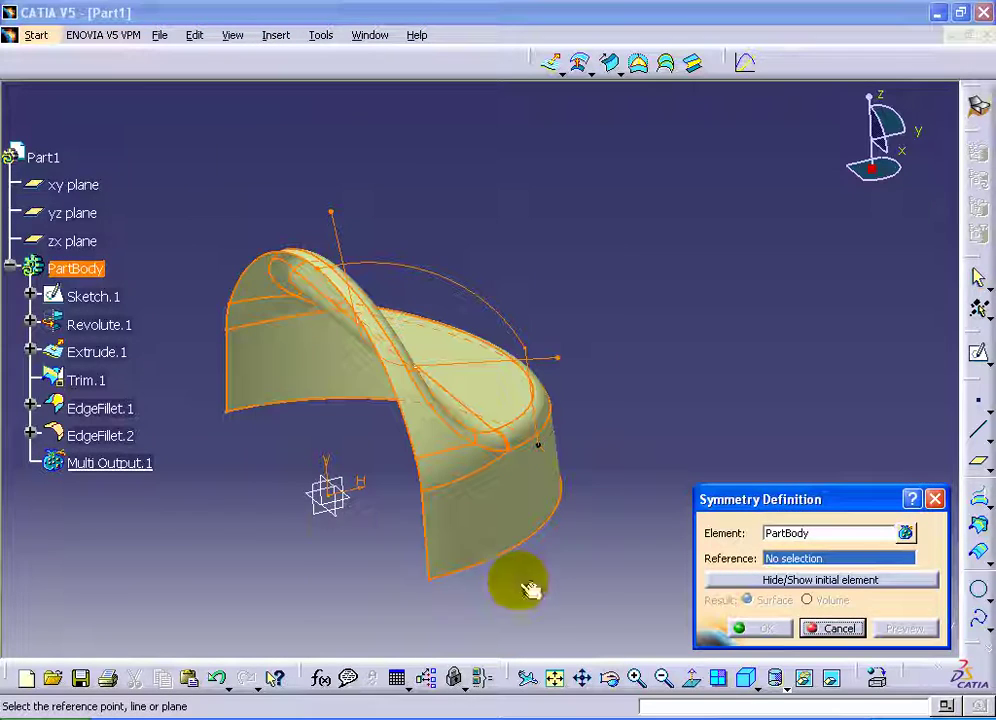
left_click(344, 515)
left_click(904, 628)
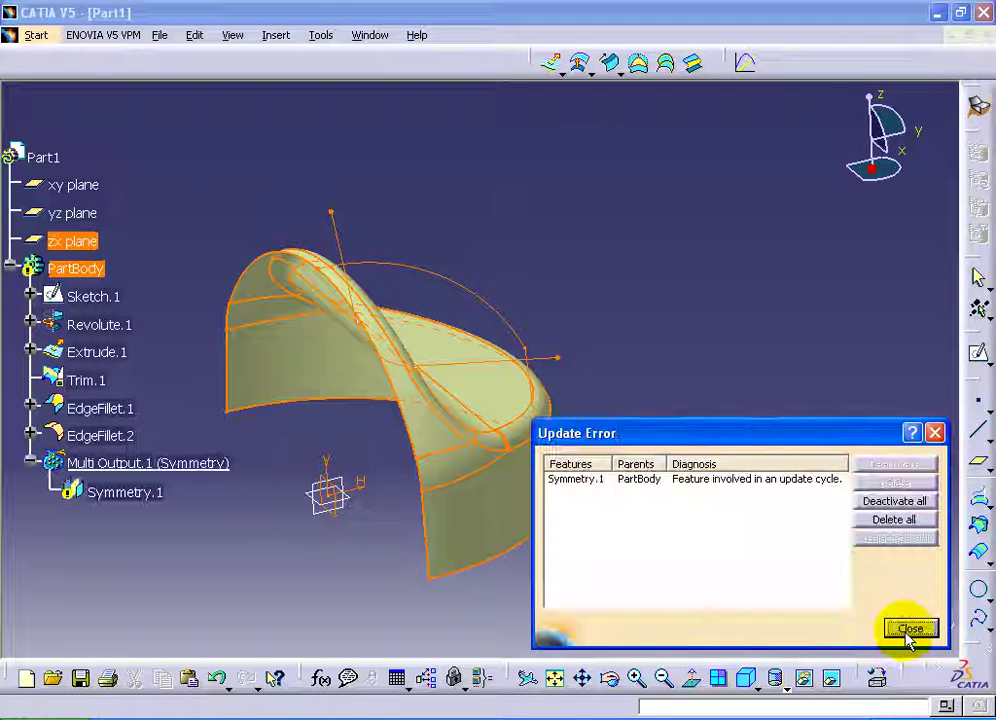
left_click(904, 628)
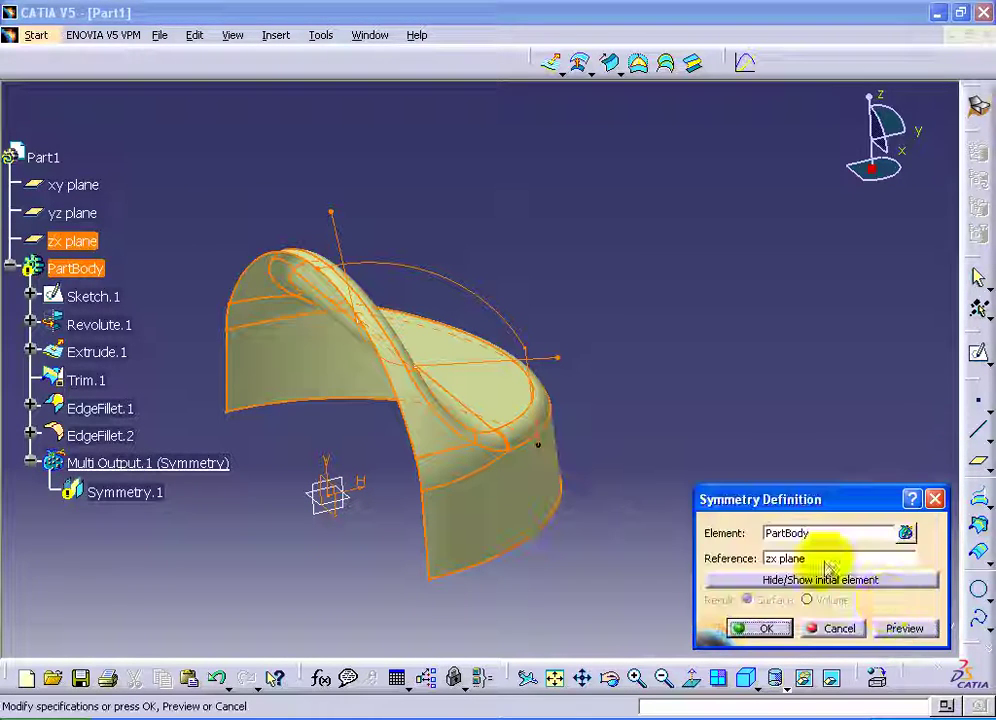
left_click(829, 627)
Step: Mirror EdgeFillet.2 across the zx plane, creating Symmetry.1 for the knob's other half
double_click(125, 437)
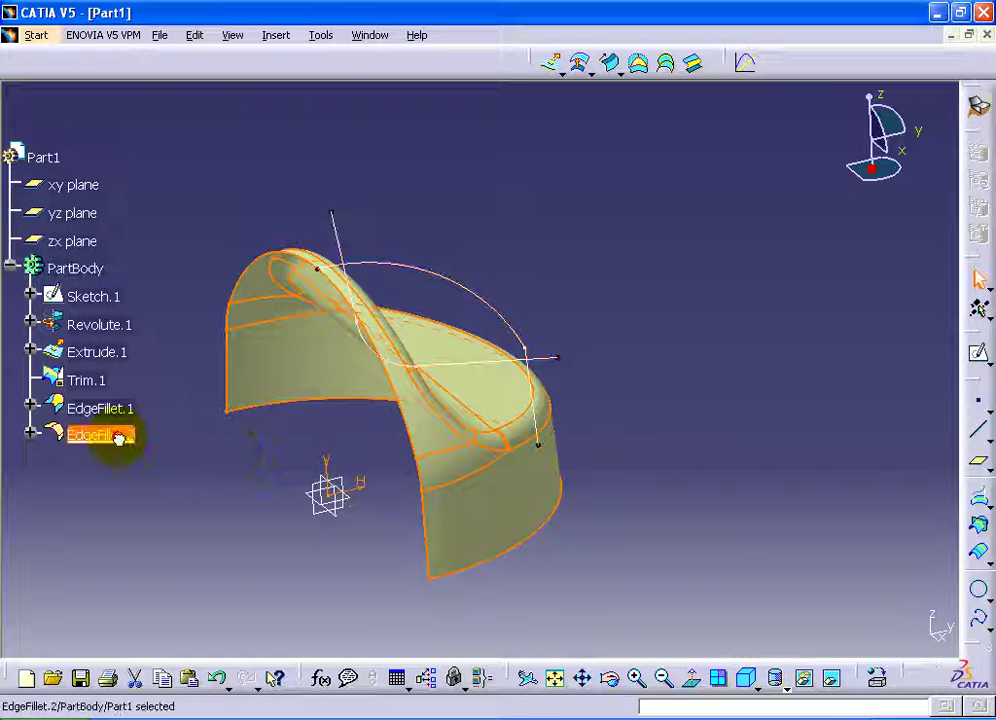
double_click(123, 438)
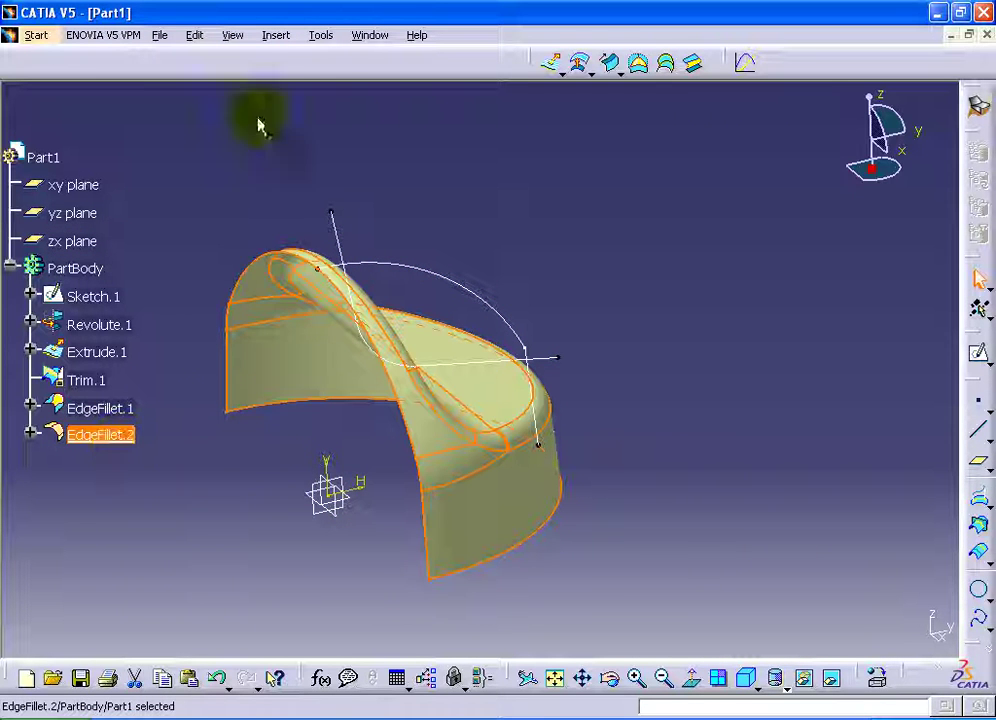
left_click(274, 38)
mouse_move(309, 341)
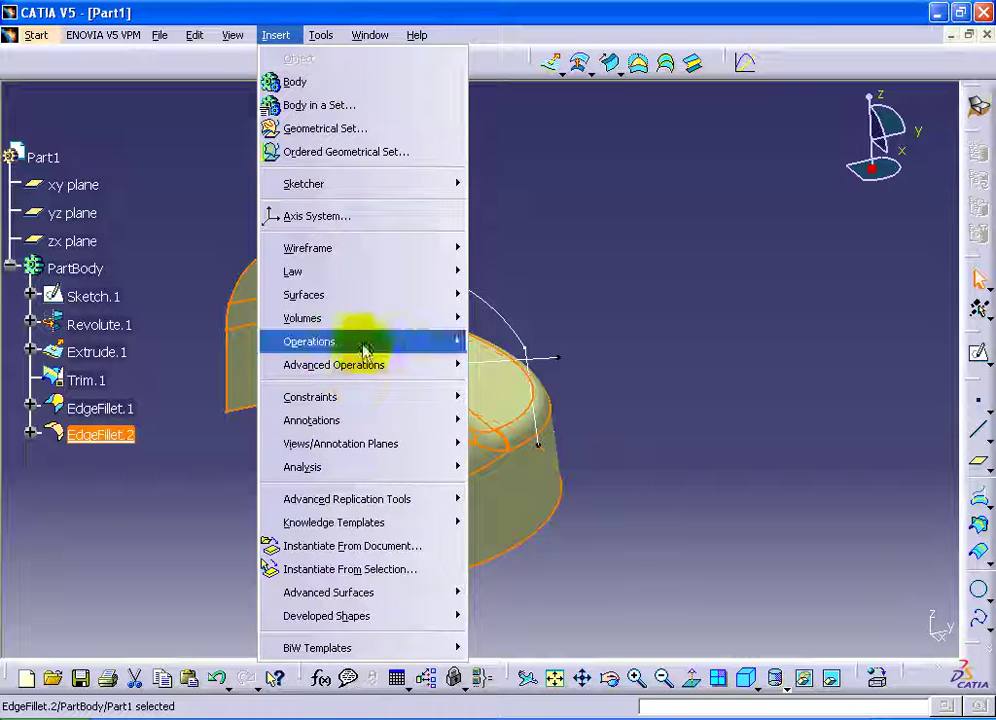
left_click(508, 582)
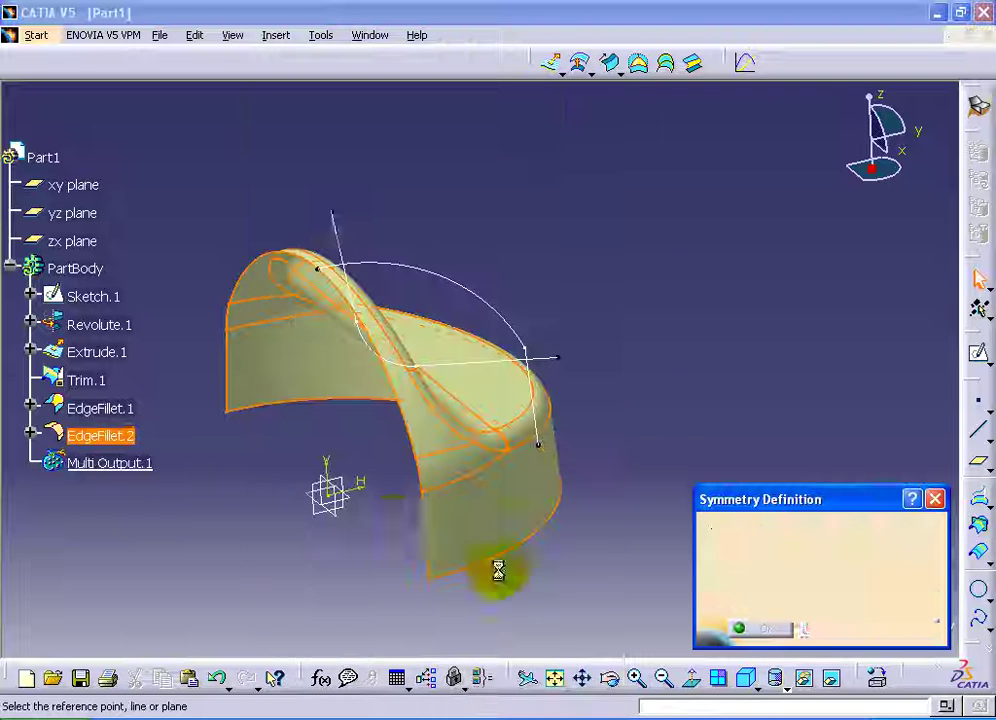
left_click(345, 525)
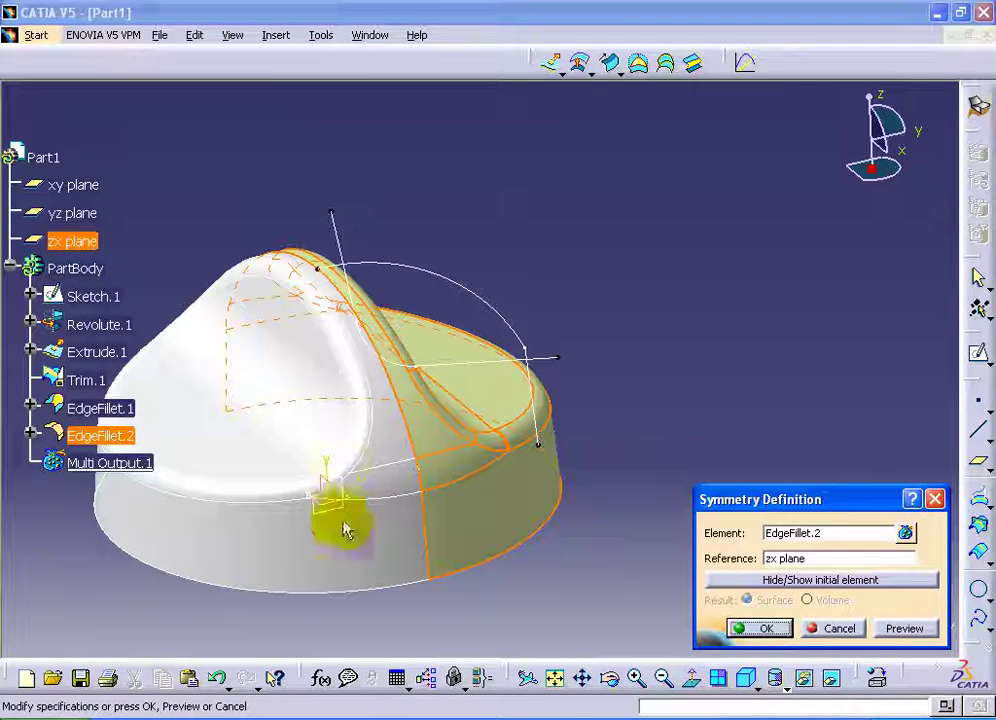
left_click(760, 628)
mouse_move(471, 527)
middle_mouse_down()
mouse_move(550, 295)
mouse_move(627, 536)
middle_mouse_up()
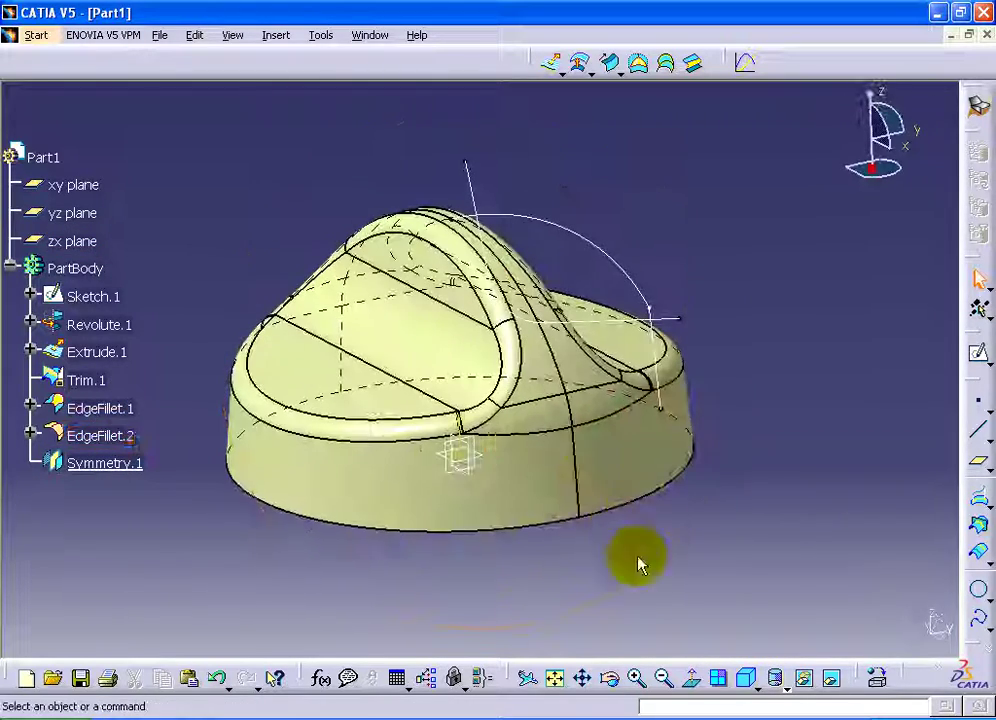
left_click(272, 36)
mouse_move(330, 341)
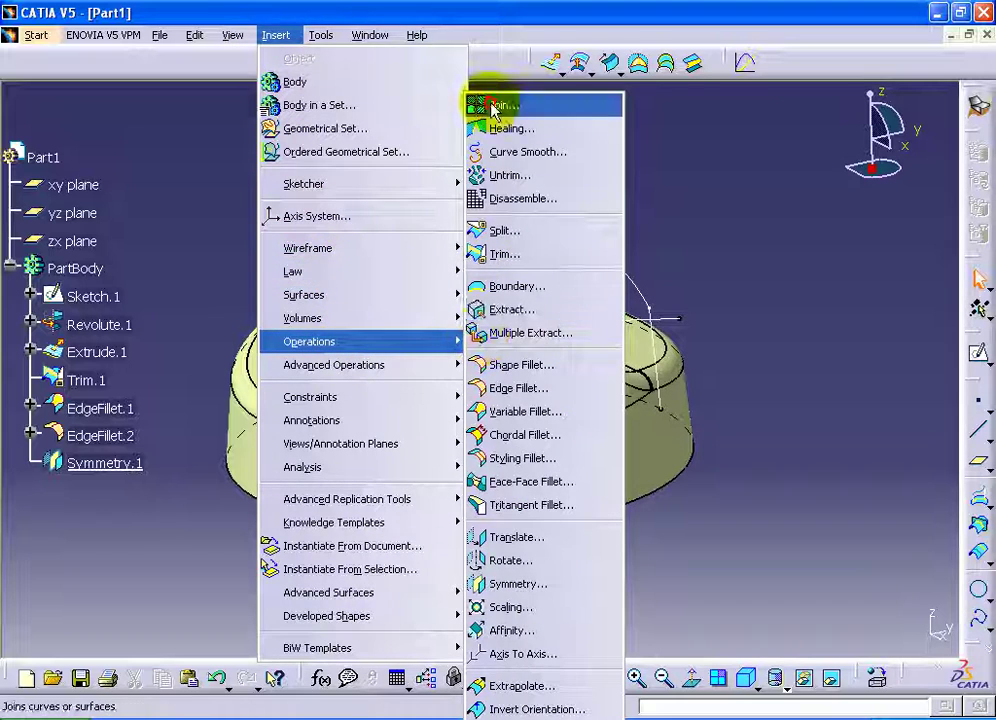
Step: Join Symmetry.1 and EdgeFillet.2 into Join.1
left_click(495, 105)
left_click(456, 489)
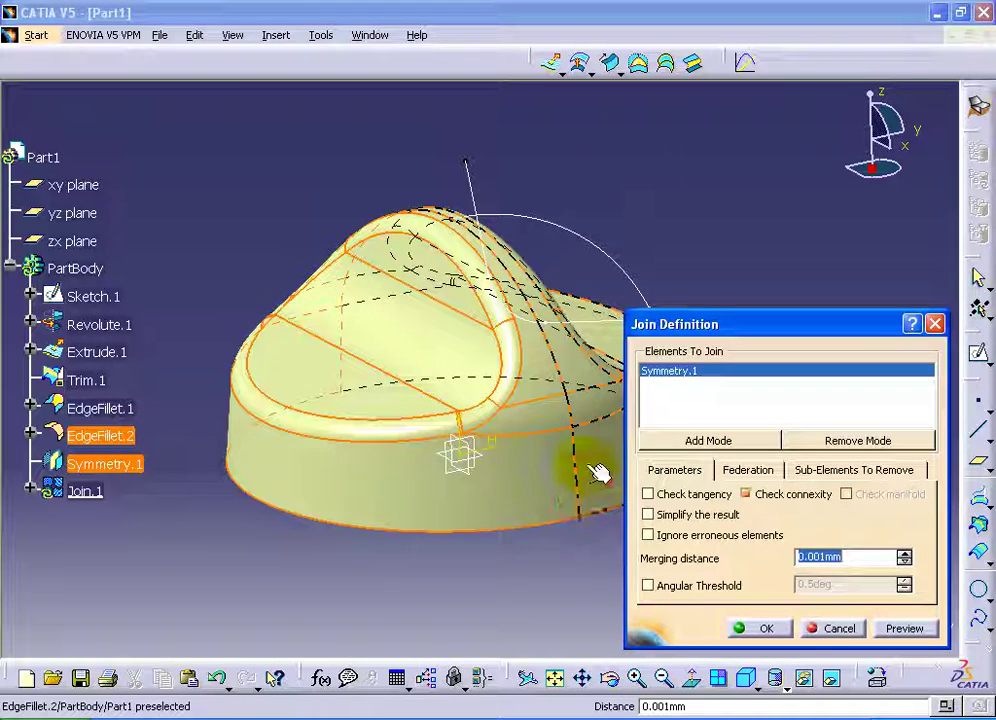
left_click(596, 471)
left_click(771, 628)
middle_click_drag(616, 565, 596, 529)
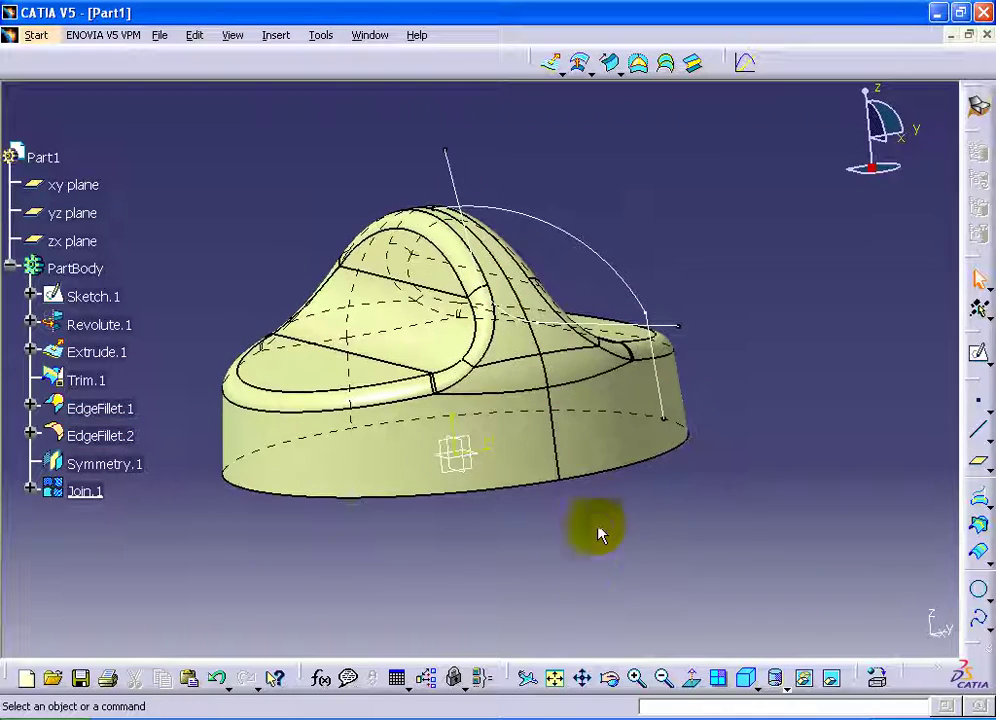
Step: Thicken Join.1 by 4 mm into ThickSurface.1
left_click(272, 38)
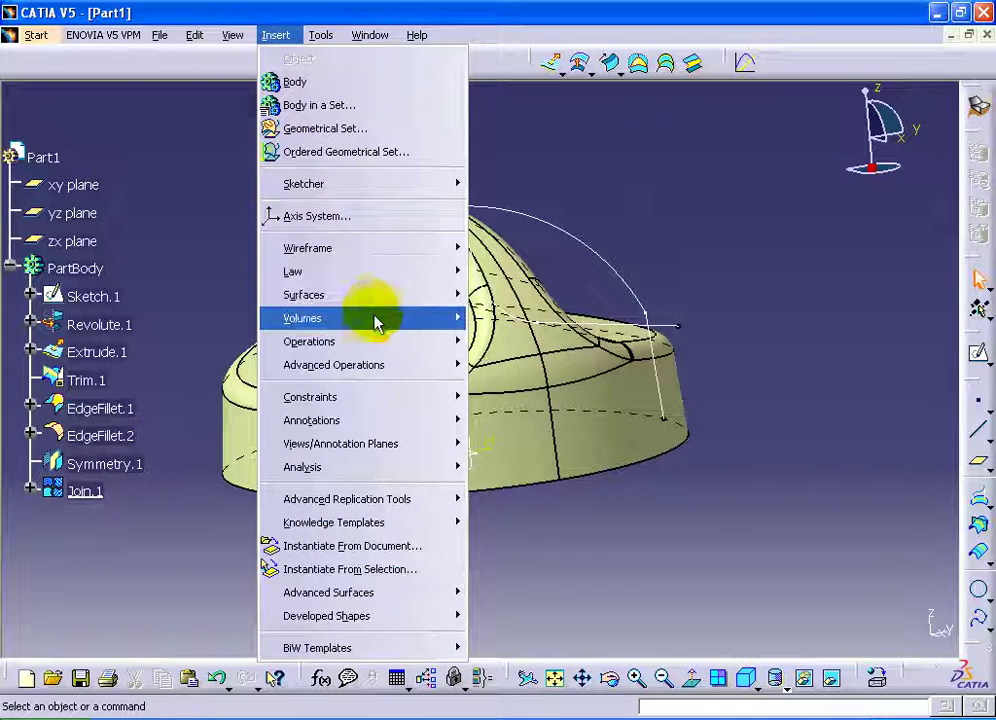
left_click(540, 409)
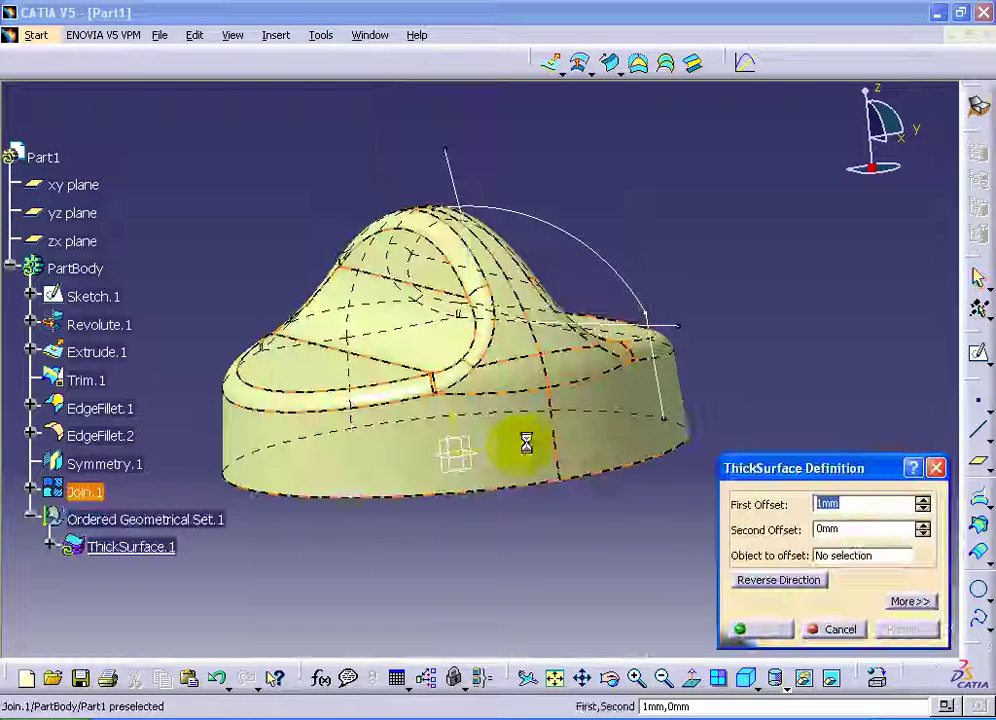
left_click(543, 454)
type("4")
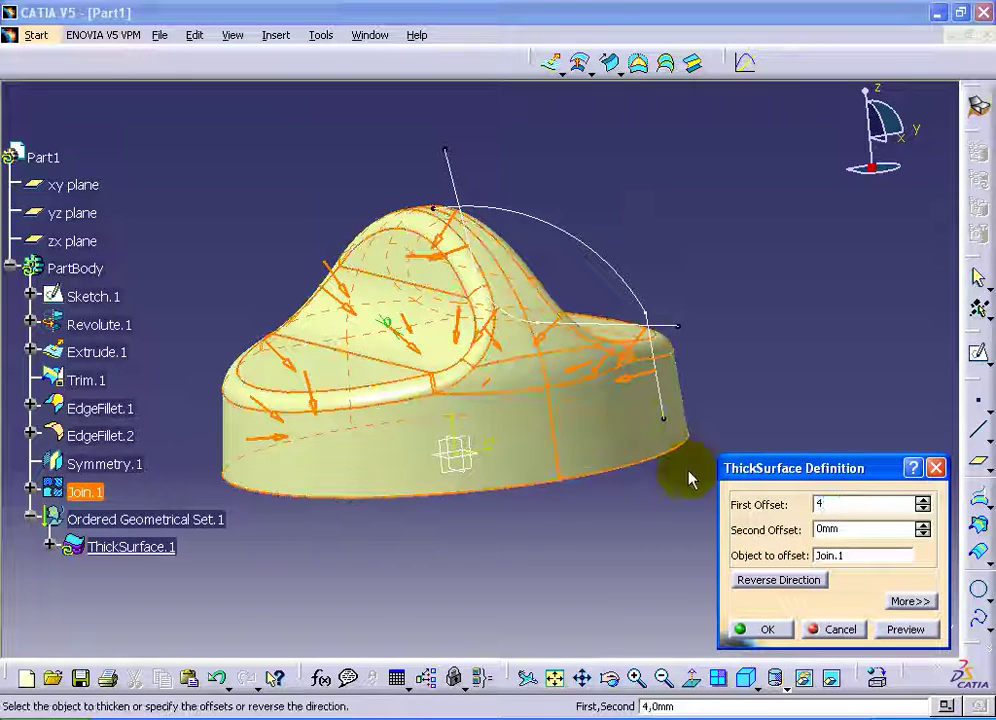
mouse_move(456, 551)
middle_mouse_down()
mouse_move(478, 222)
mouse_move(473, 593)
middle_mouse_up()
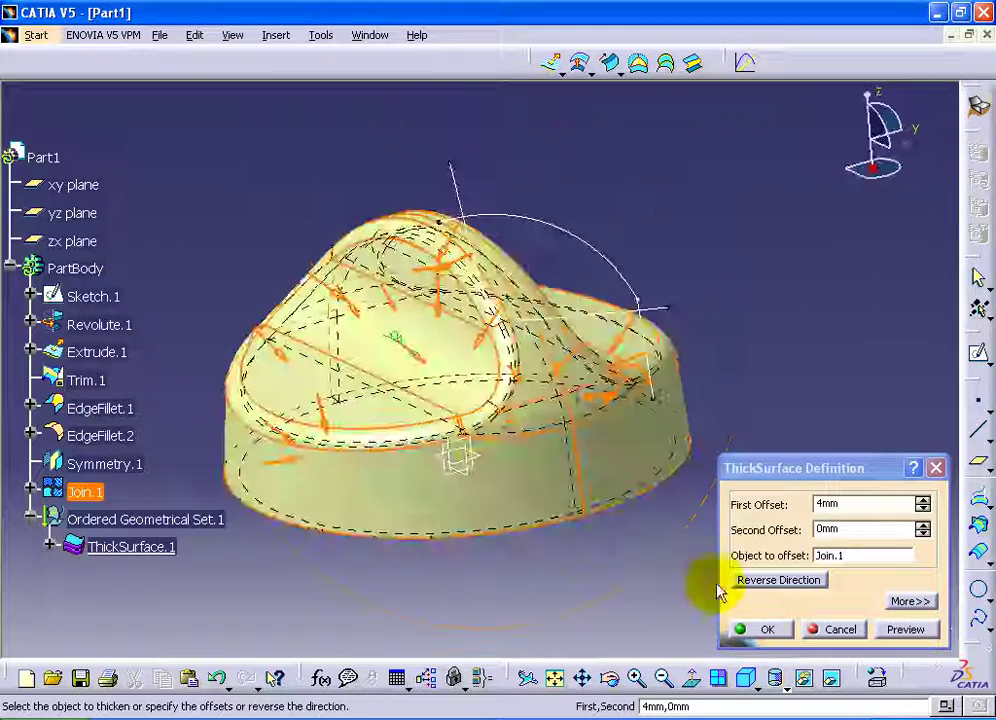
left_click(767, 629)
middle_click_drag(702, 451, 678, 473)
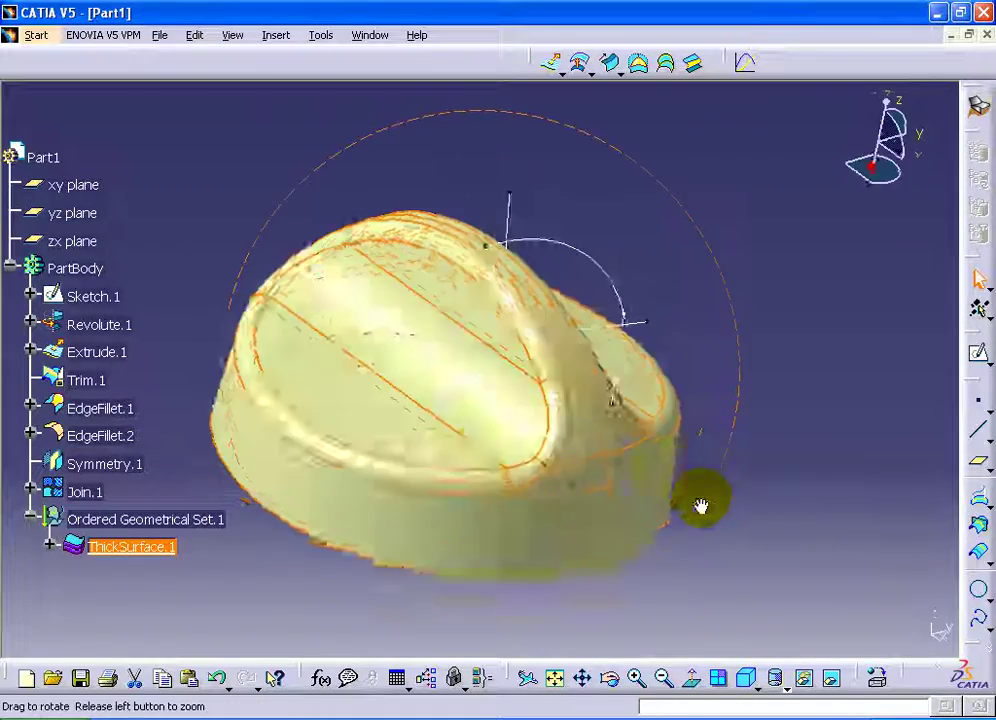
Step: Hide all surfaces and all sketches, leaving only the solid knob visible
left_click(318, 38)
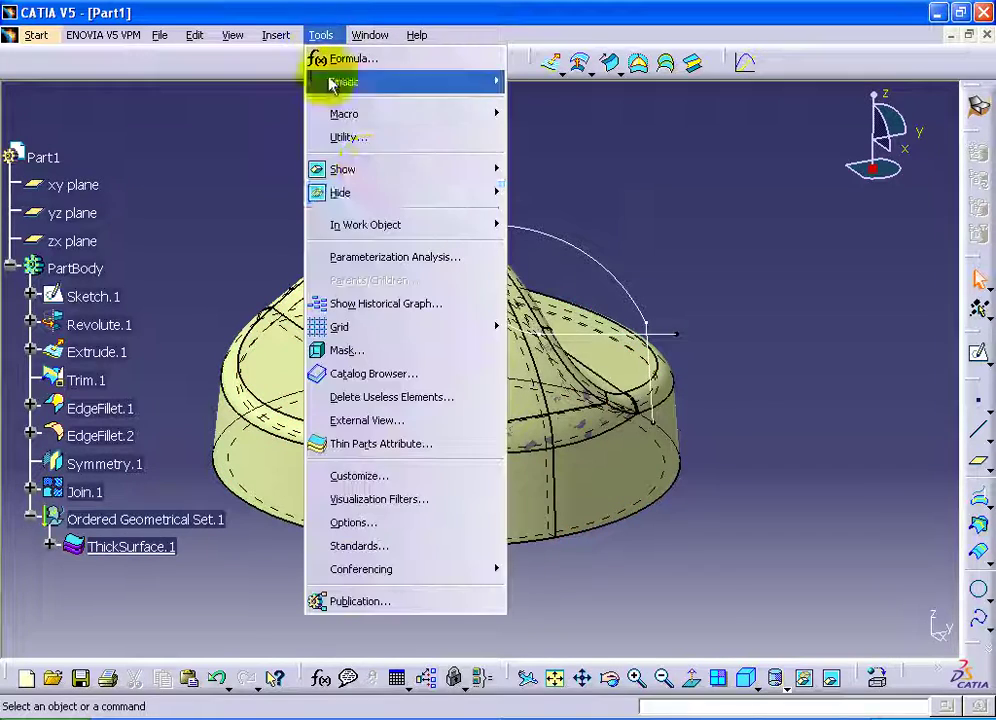
mouse_move(340, 192)
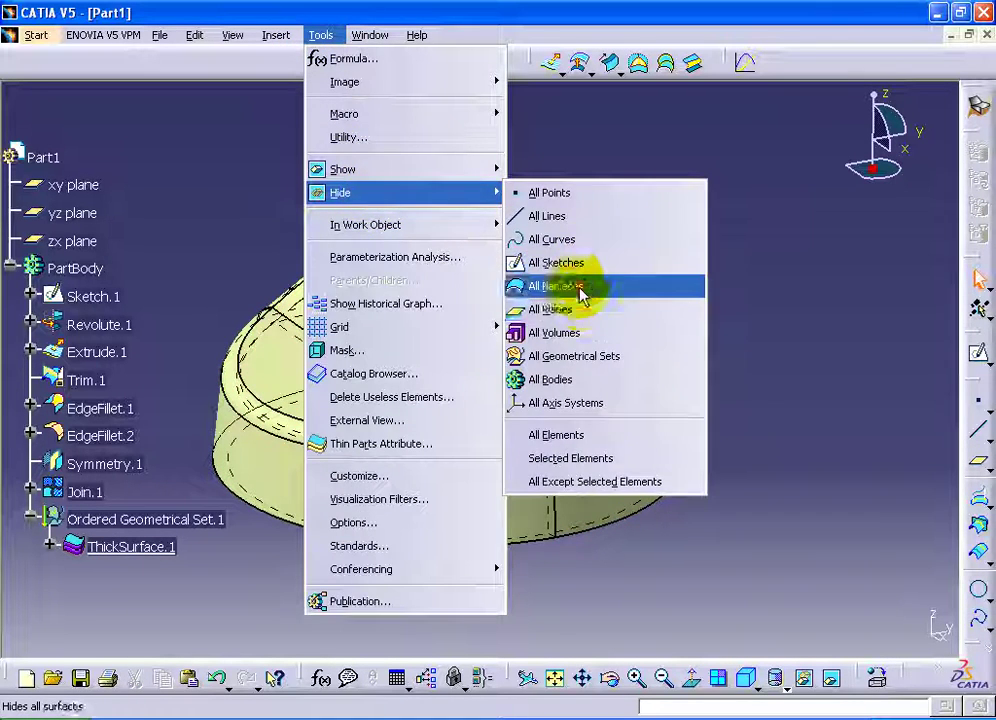
left_click(576, 288)
left_click(322, 37)
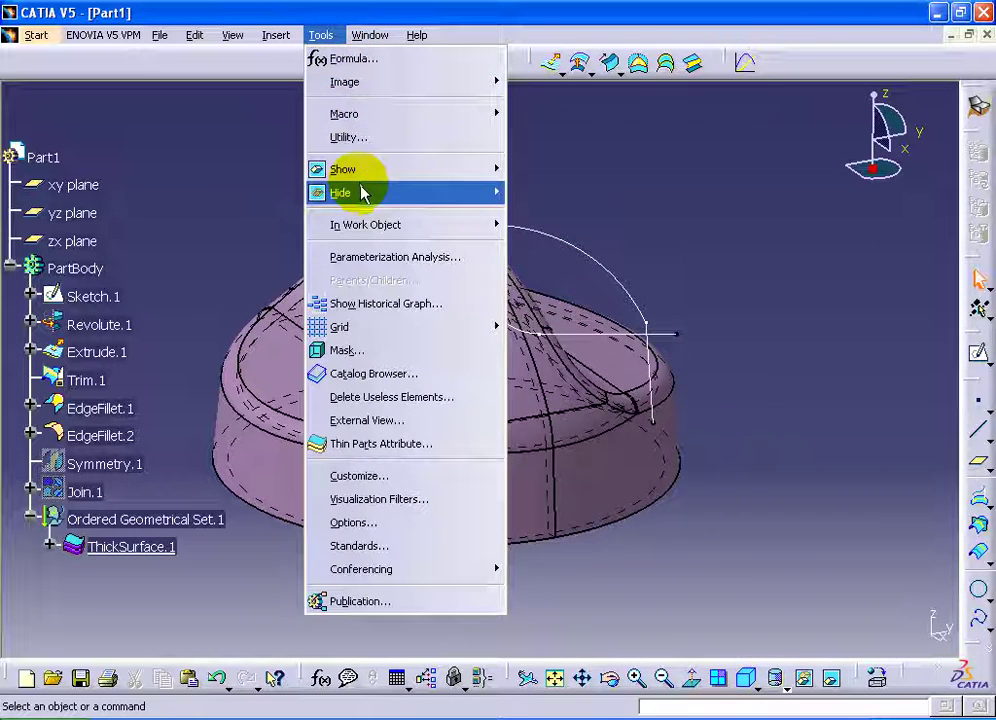
left_click(568, 265)
middle_click_drag(589, 260, 582, 291)
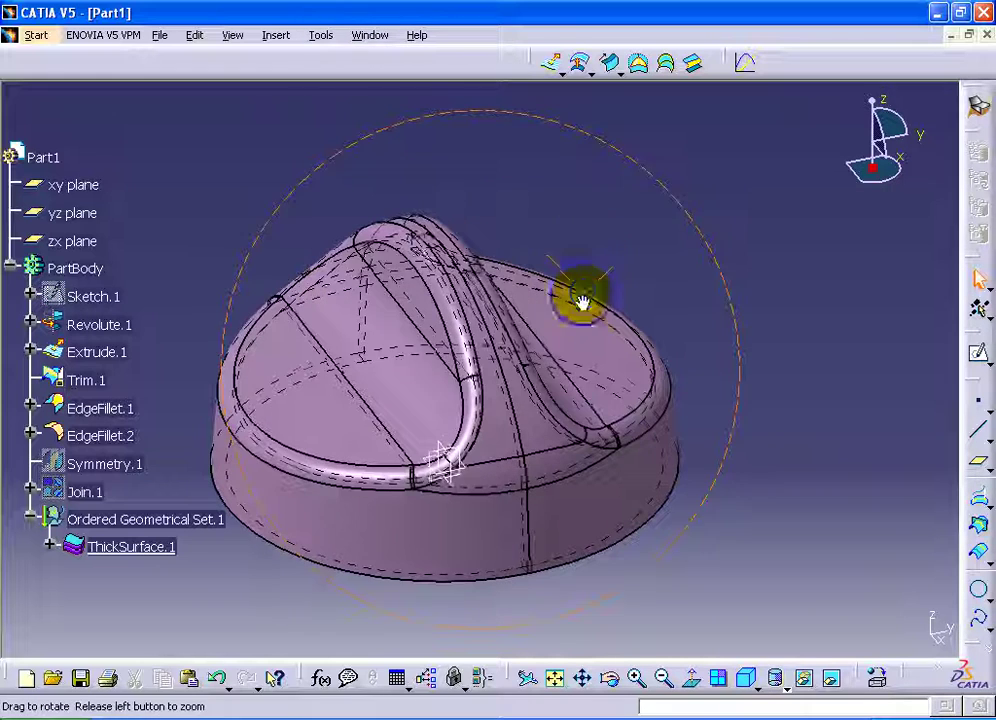
Step: Switch the view mode to Shading with Edges
left_click(789, 688)
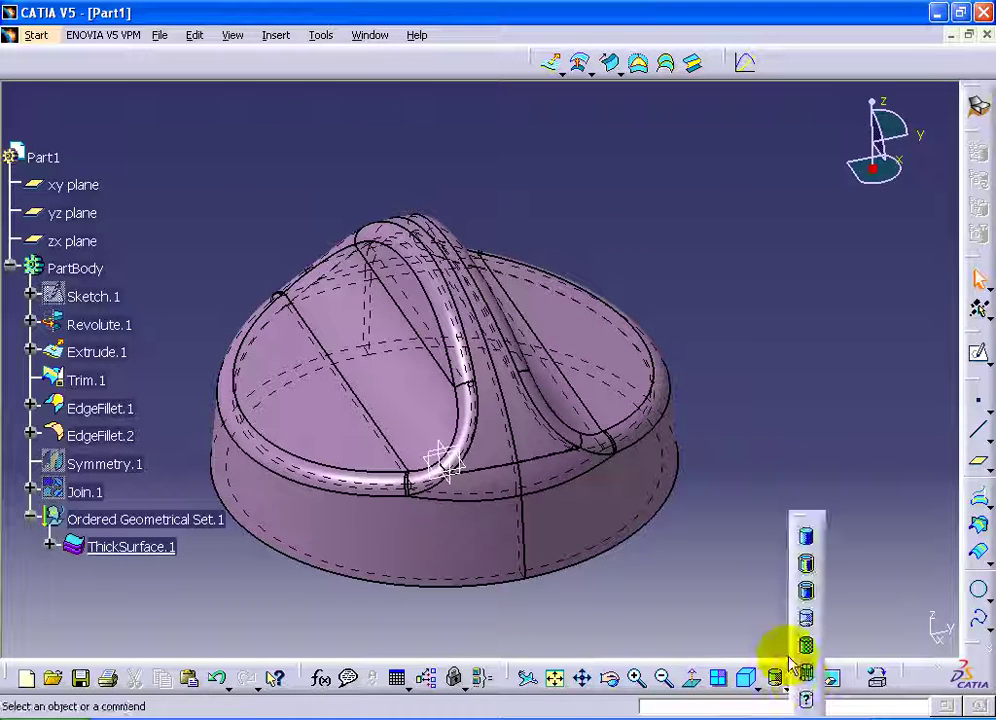
left_click(807, 563)
middle_click_drag(780, 547, 637, 473)
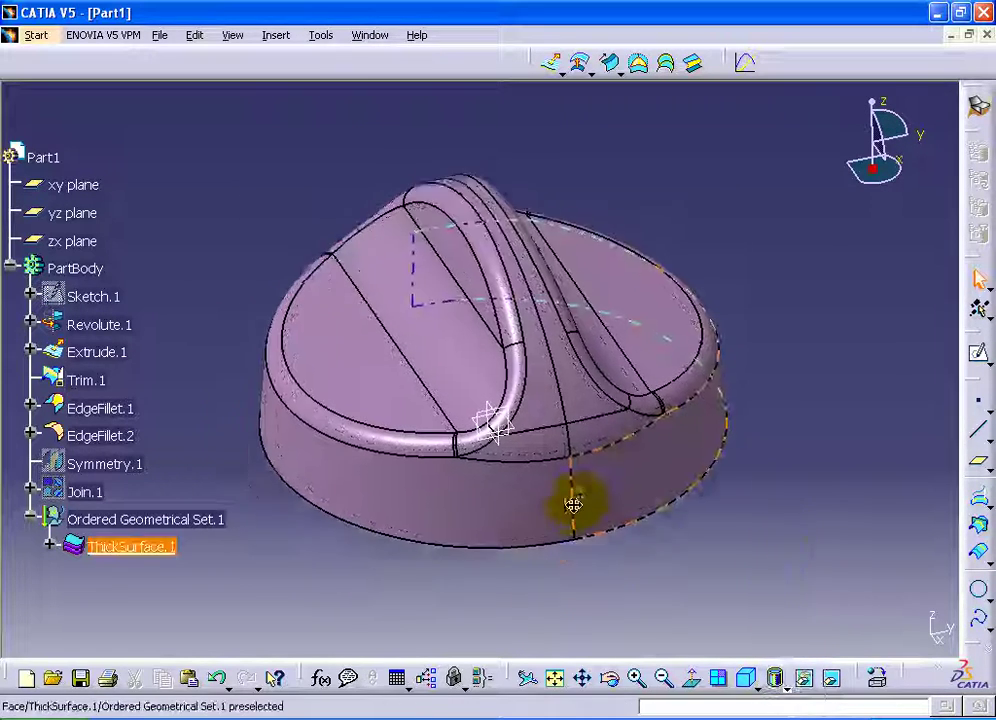